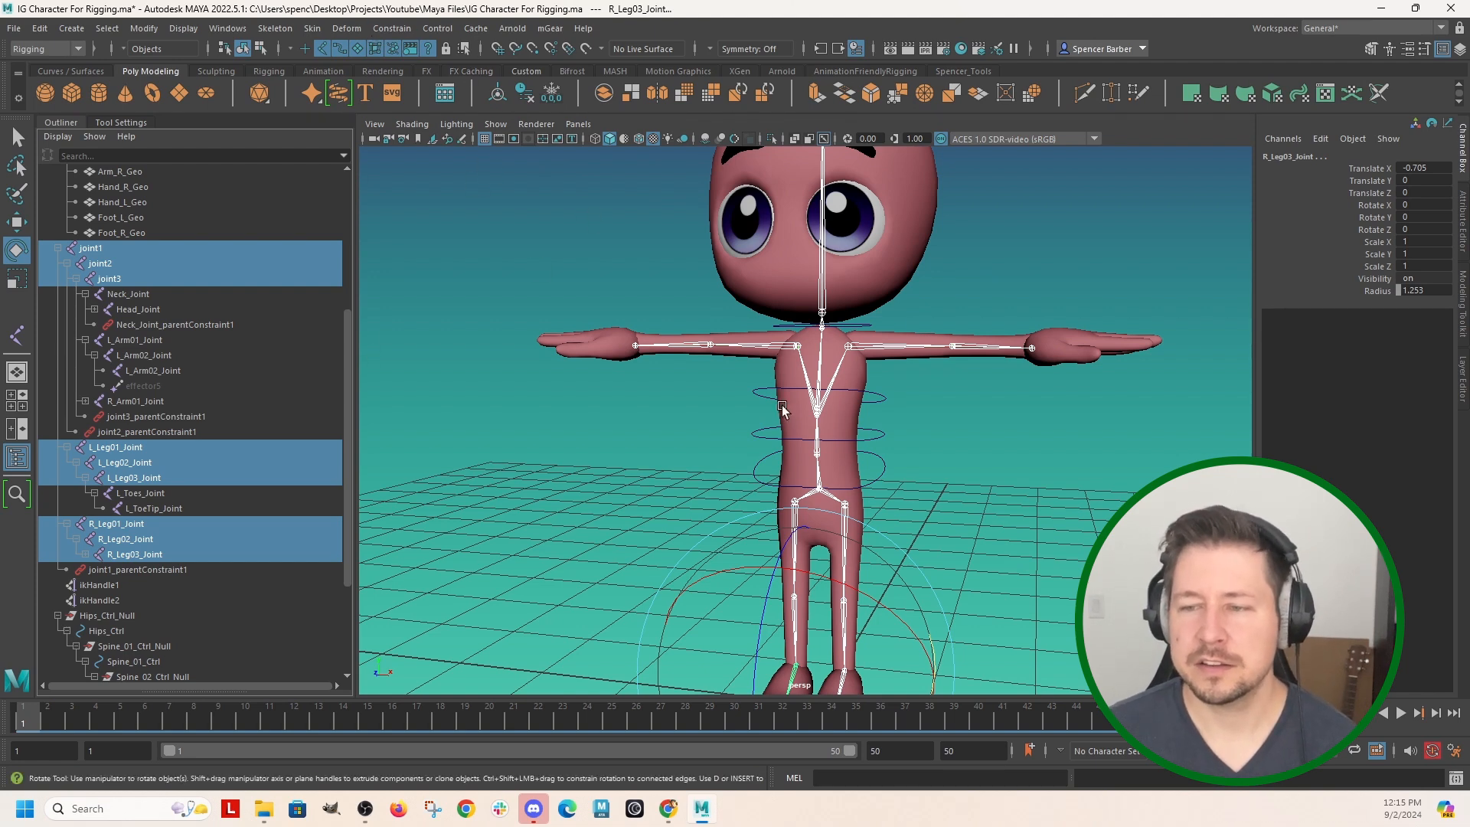
# Bind the body mesh to the selected spine and leg joints using Bind Skin with Bind to set to Selected joints.
pyautogui.keyDown('shift'); pyautogui.click(859, 380); pyautogui.keyUp('shift')
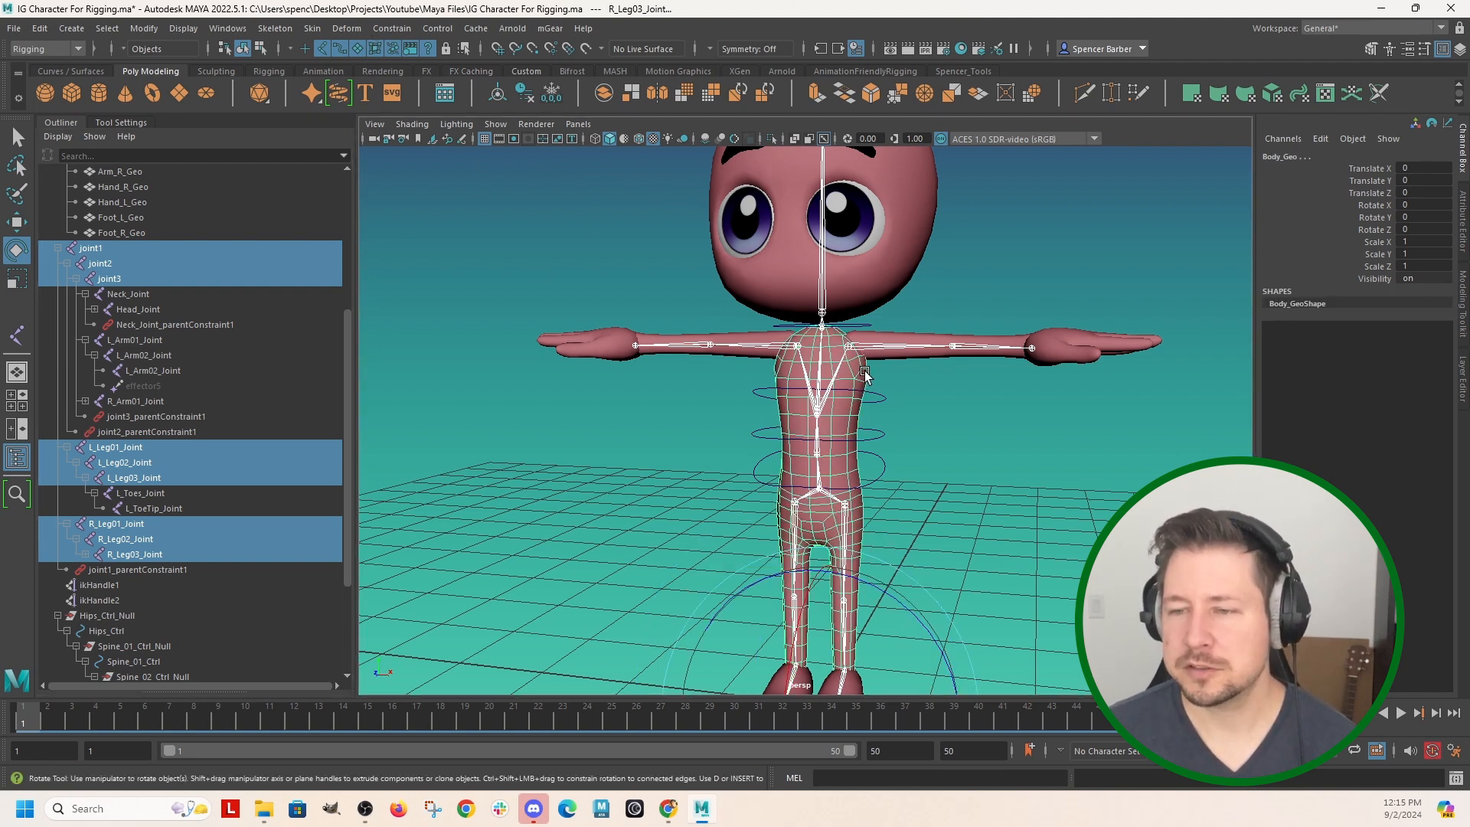
pyautogui.click(312, 33)
pyautogui.click(509, 67)
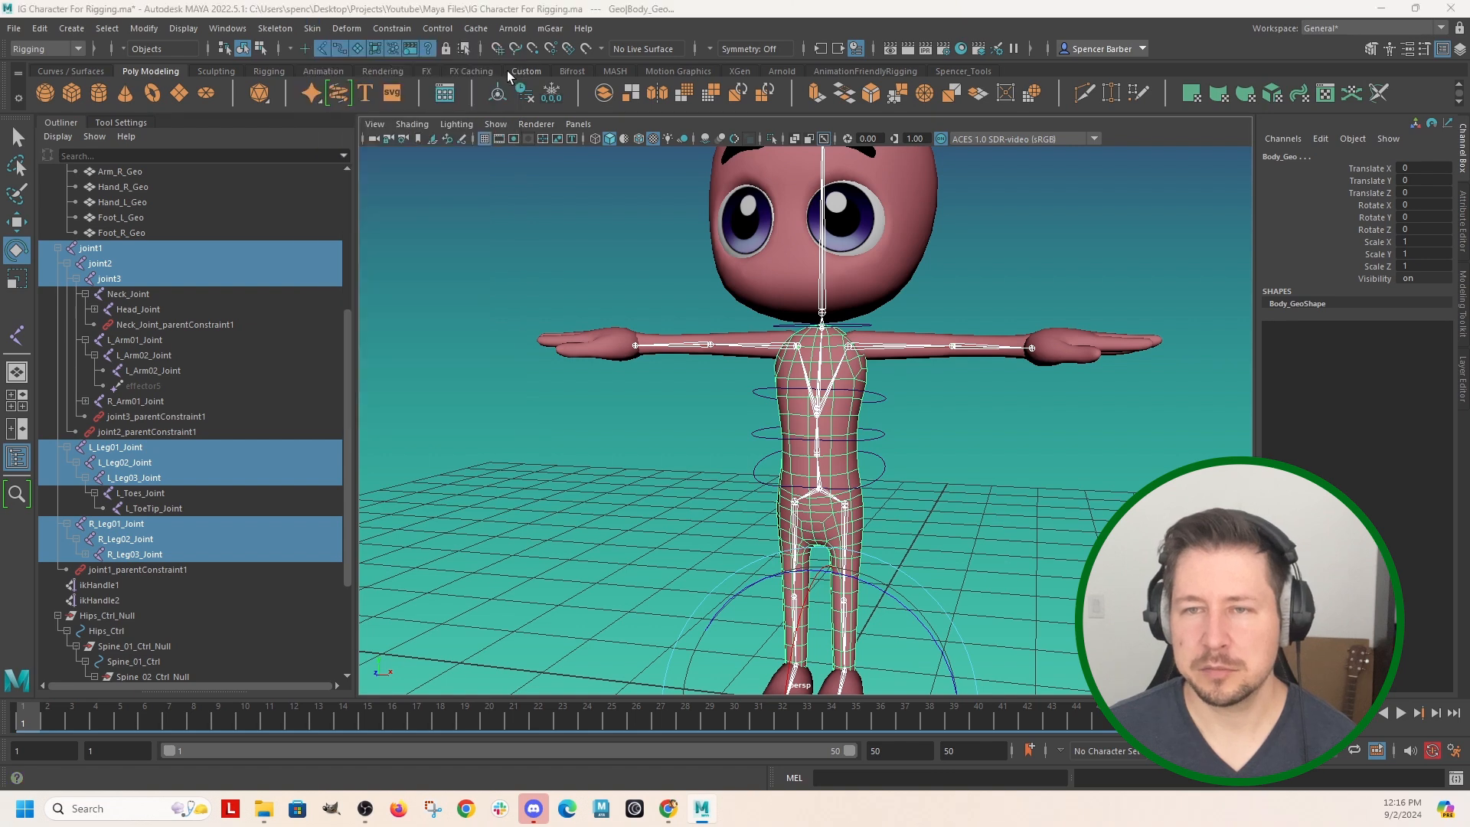
pyautogui.moveTo(879, 269); pyautogui.dragTo(1241, 384)
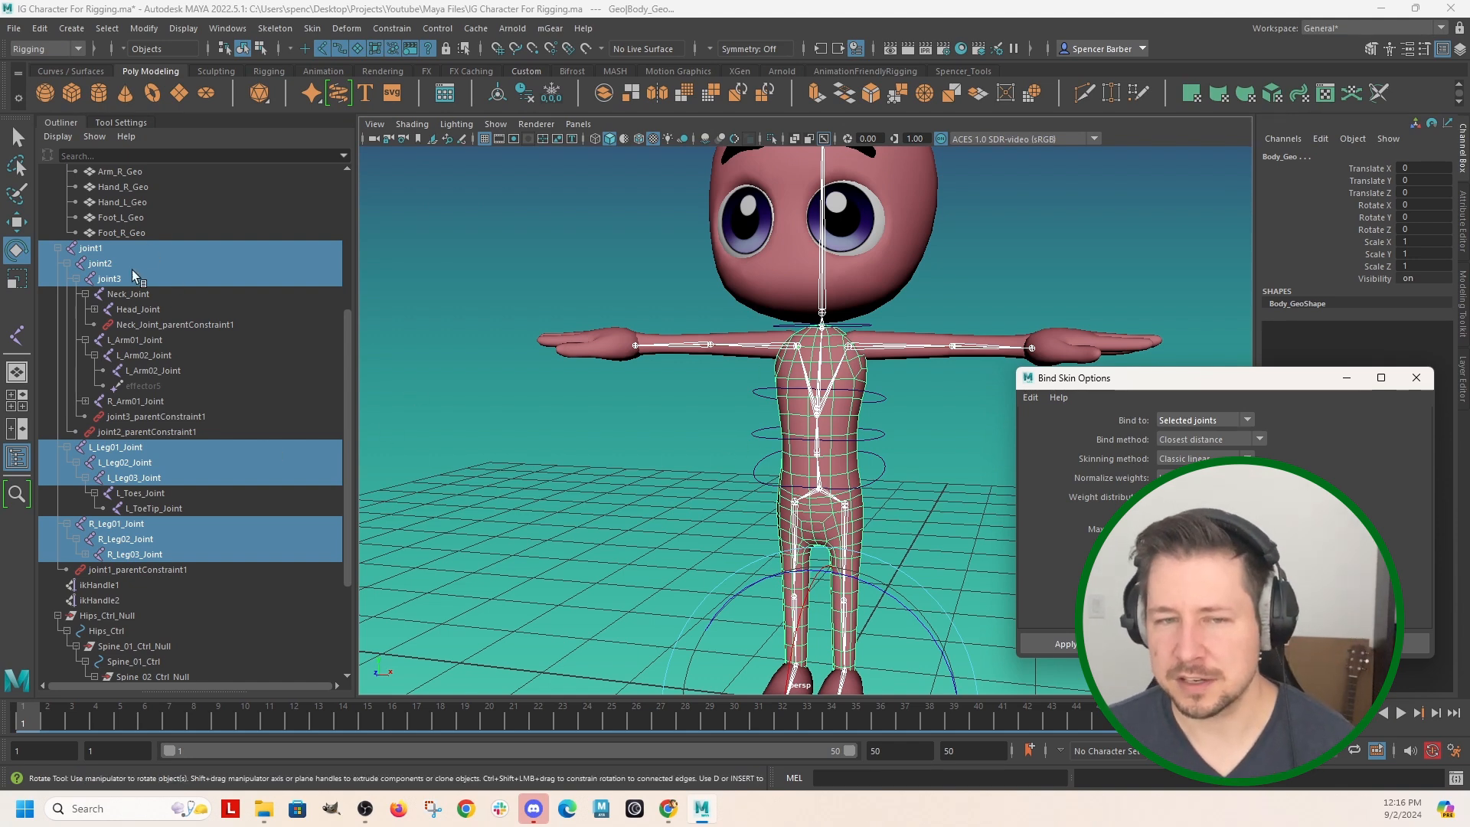
pyautogui.click(1066, 644)
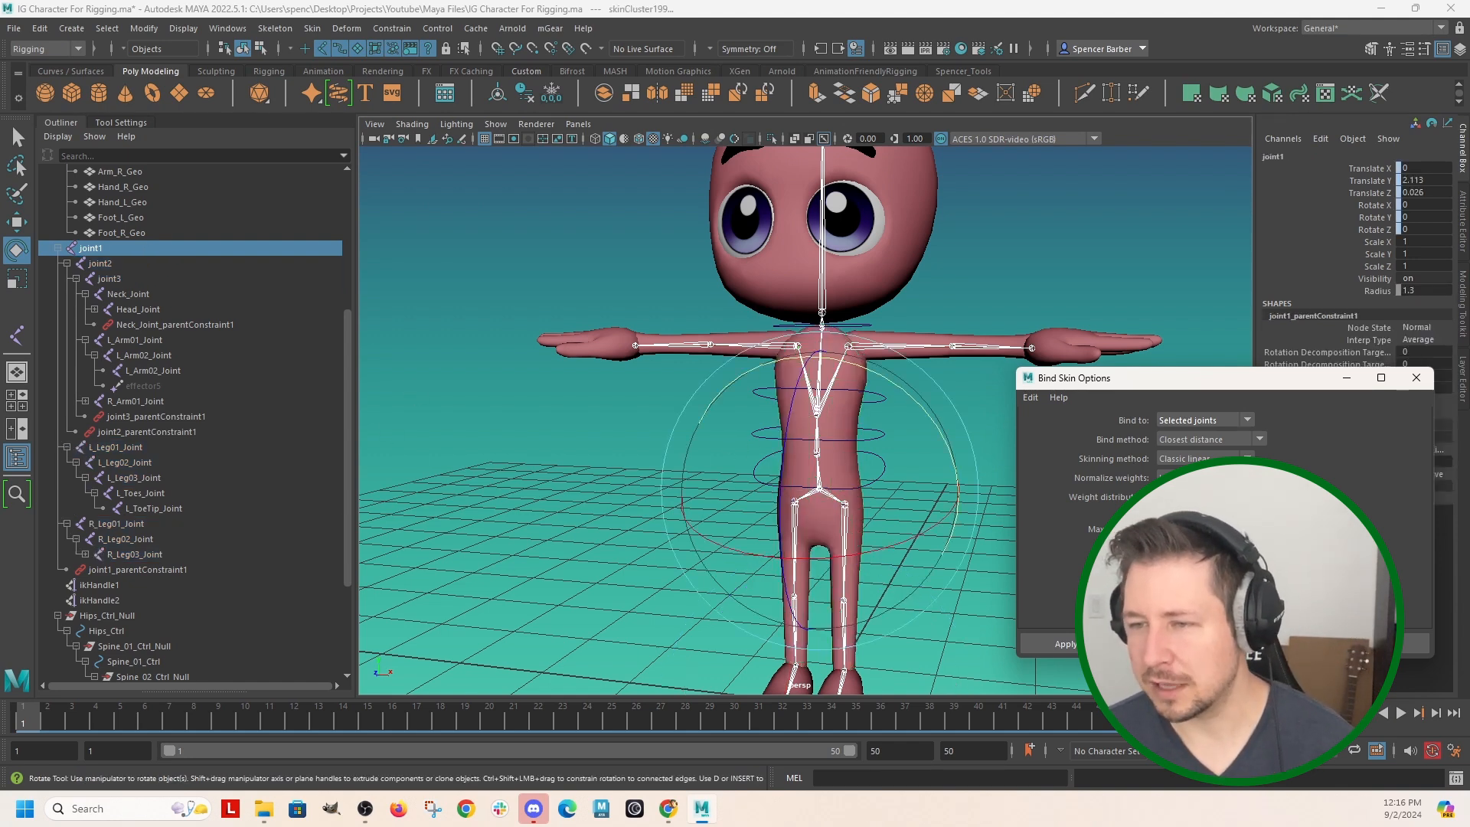
pyautogui.click(1416, 377)
# Rotate the hip and spine controls to bend the torso forward and test the body's skin deformation.
pyautogui.keyDown('alt'); pyautogui.moveTo(946, 441); pyautogui.dragTo(856, 395); pyautogui.keyUp('alt')
pyautogui.scroll(4, 856, 385)
pyautogui.click(897, 287)
pyautogui.moveTo(922, 269); pyautogui.dragTo(849, 390)
pyautogui.moveTo(919, 278); pyautogui.dragTo(860, 269)
pyautogui.hotkey('ctrl', 'z')
pyautogui.scroll(-2, 952, 368)
pyautogui.keyDown('alt'); pyautogui.moveTo(982, 501); pyautogui.dragTo(781, 488); pyautogui.keyUp('alt')
pyautogui.moveTo(817, 279); pyautogui.dragTo(680, 219)
pyautogui.click(942, 425)
pyautogui.moveTo(643, 440)
pyautogui.keyDown('alt'); pyautogui.mouseDown()
pyautogui.moveTo(808, 475)
pyautogui.moveTo(655, 454)
pyautogui.mouseUp(); pyautogui.keyUp('alt')
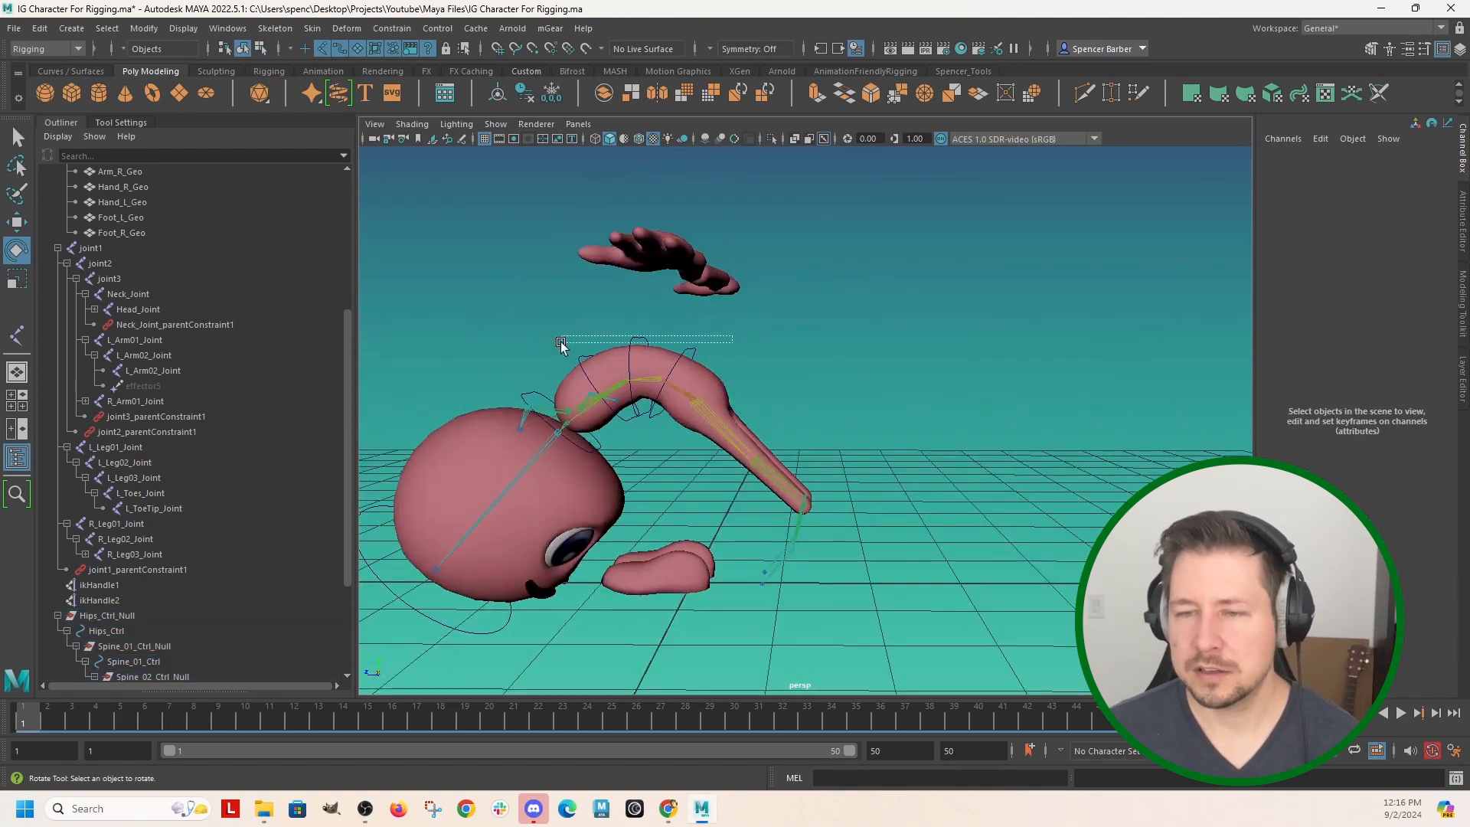
# Select the hip and spine controls without the body mesh and set their Rotate Z to 0.
pyautogui.click(589, 369)
pyautogui.press('q')
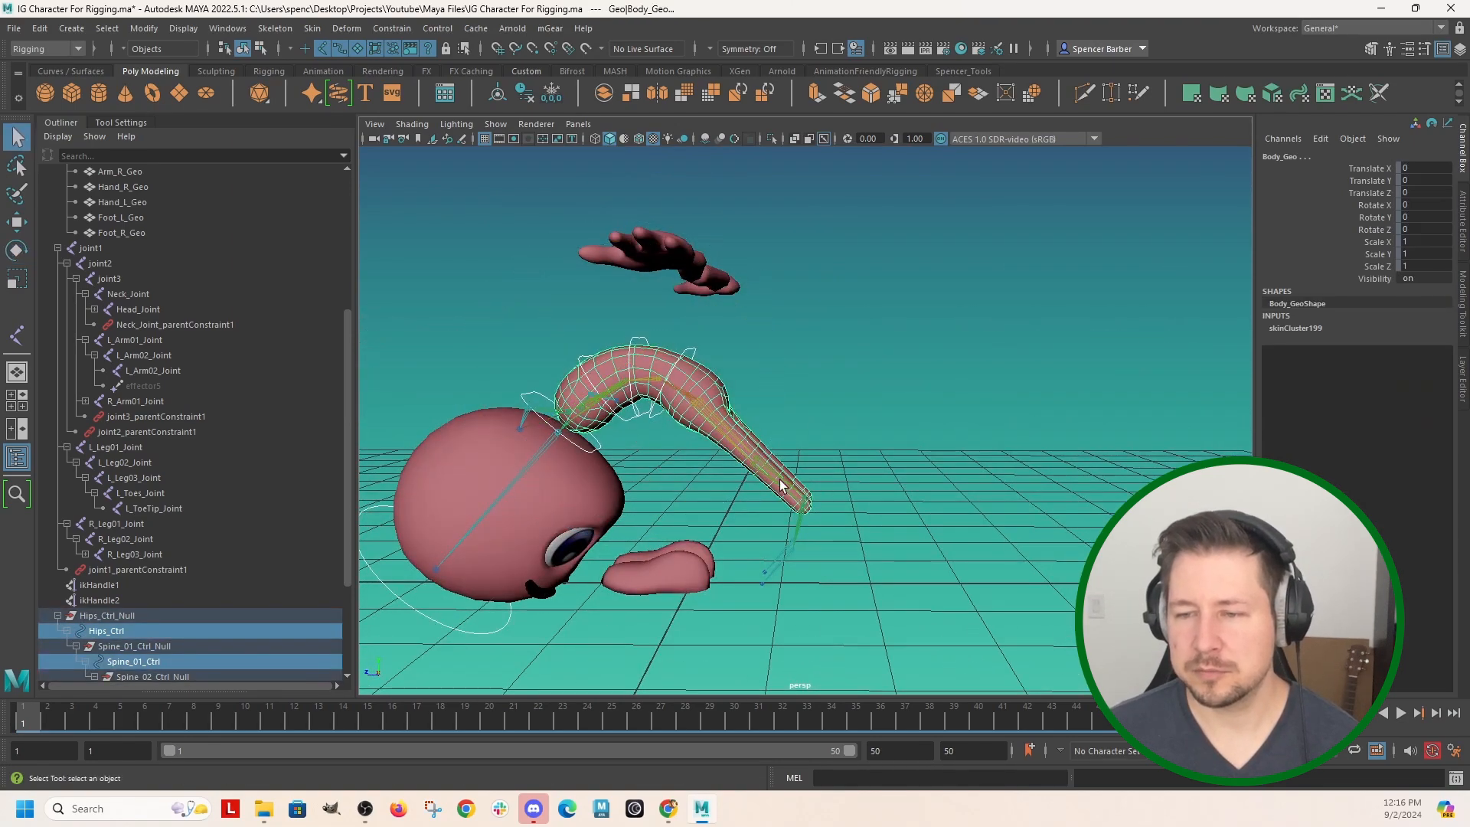
pyautogui.click(721, 396)
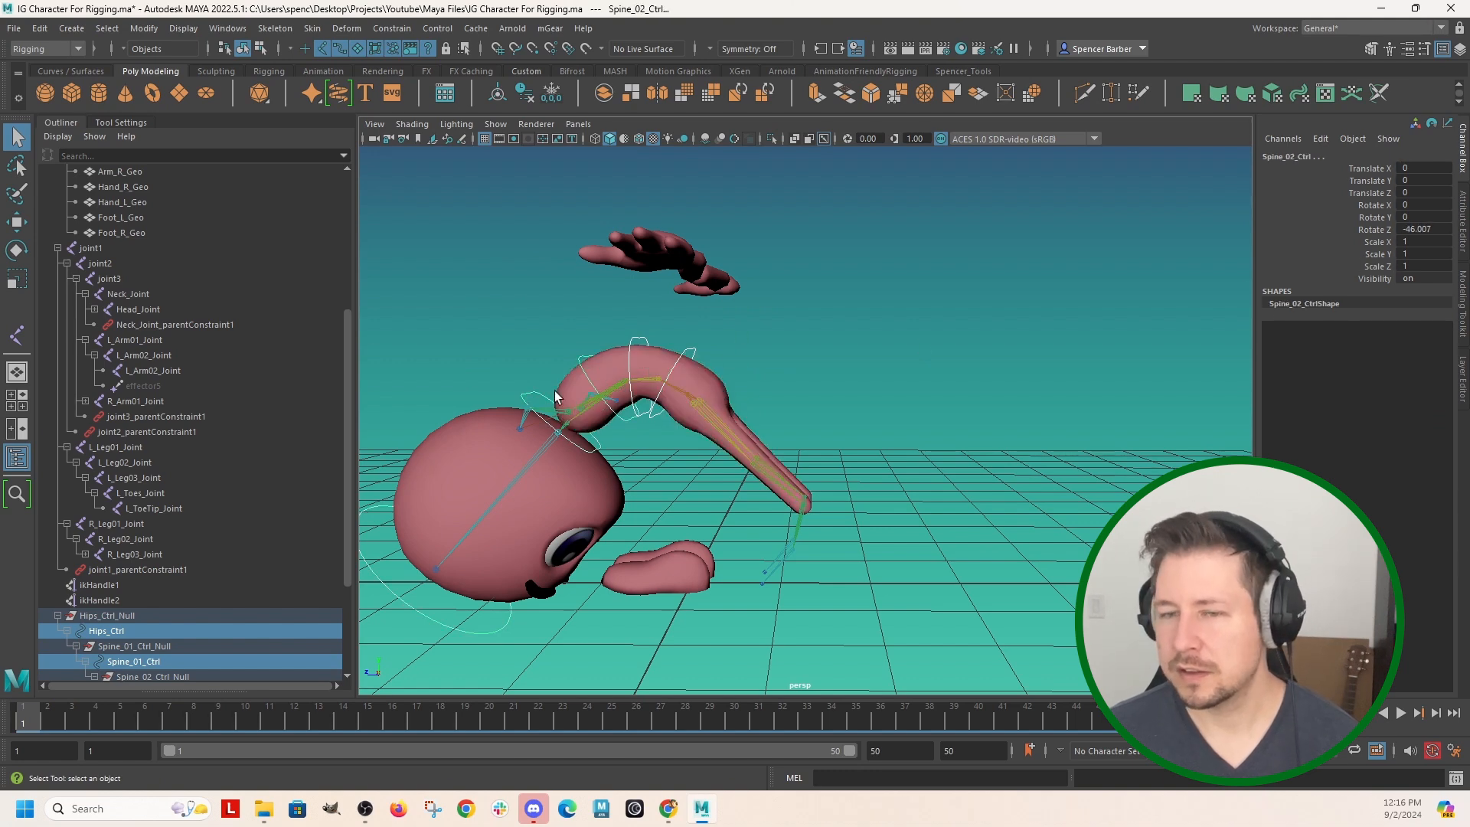
pyautogui.doubleClick(1434, 230)
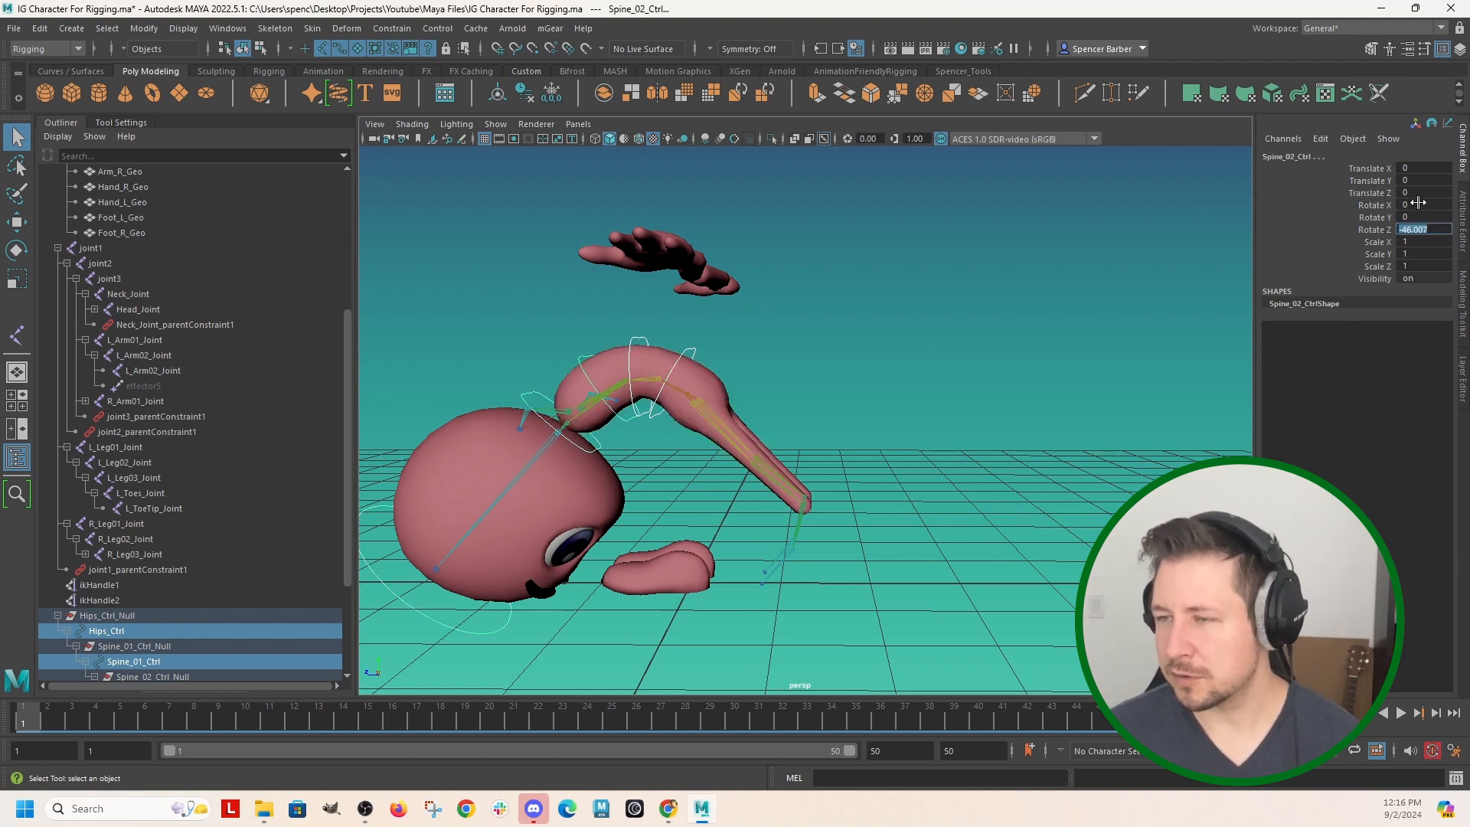
pyautogui.write('0')
pyautogui.press('Return')
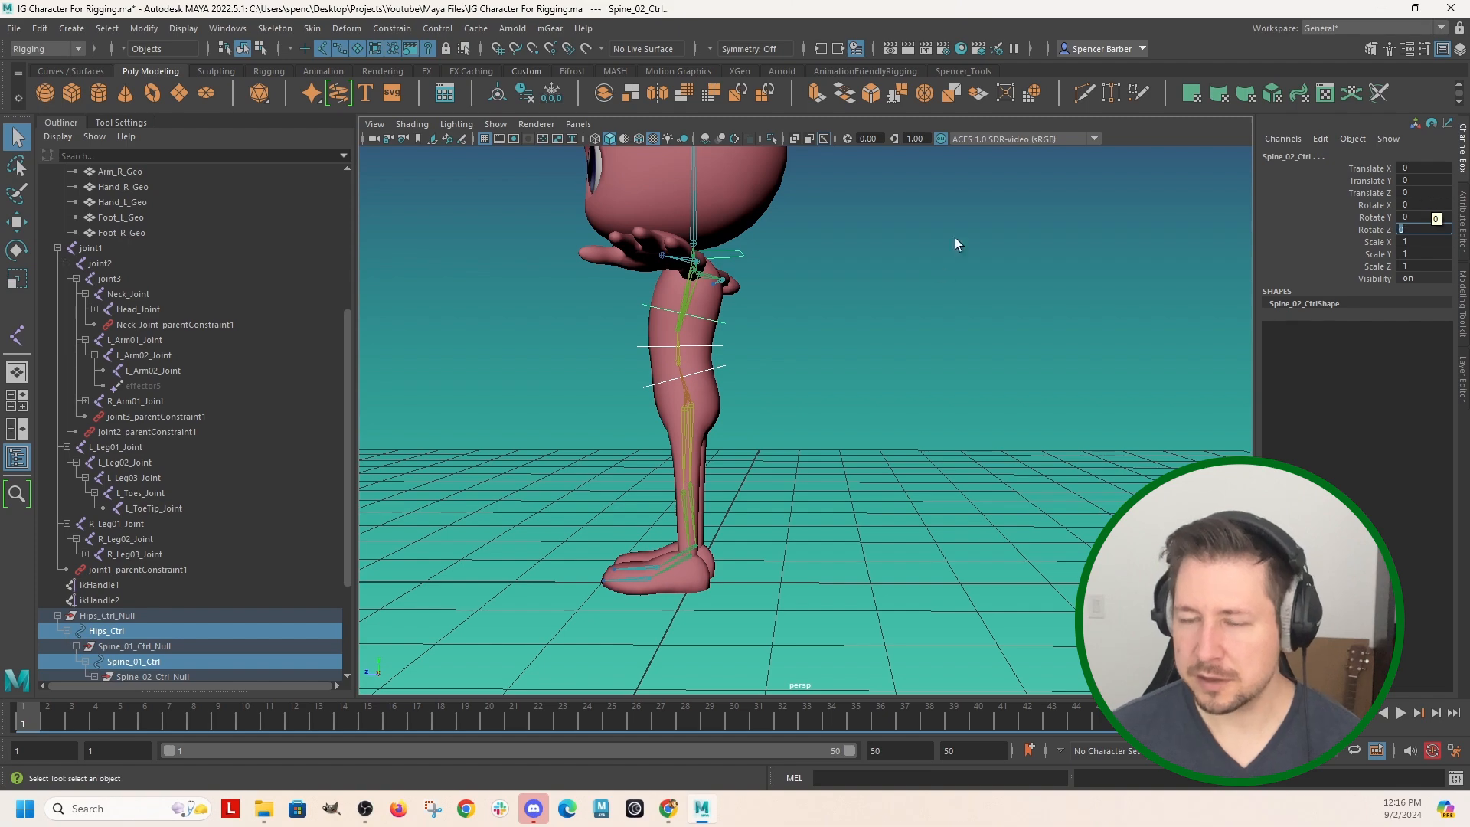
# Test the leg deformation by rotating L_Leg01_Joint outward about 66 degrees in Y, and undo the rotation.
pyautogui.keyDown('alt'); pyautogui.moveTo(842, 336); pyautogui.dragTo(714, 522); pyautogui.keyUp('alt')
pyautogui.scroll(4, 807, 397)
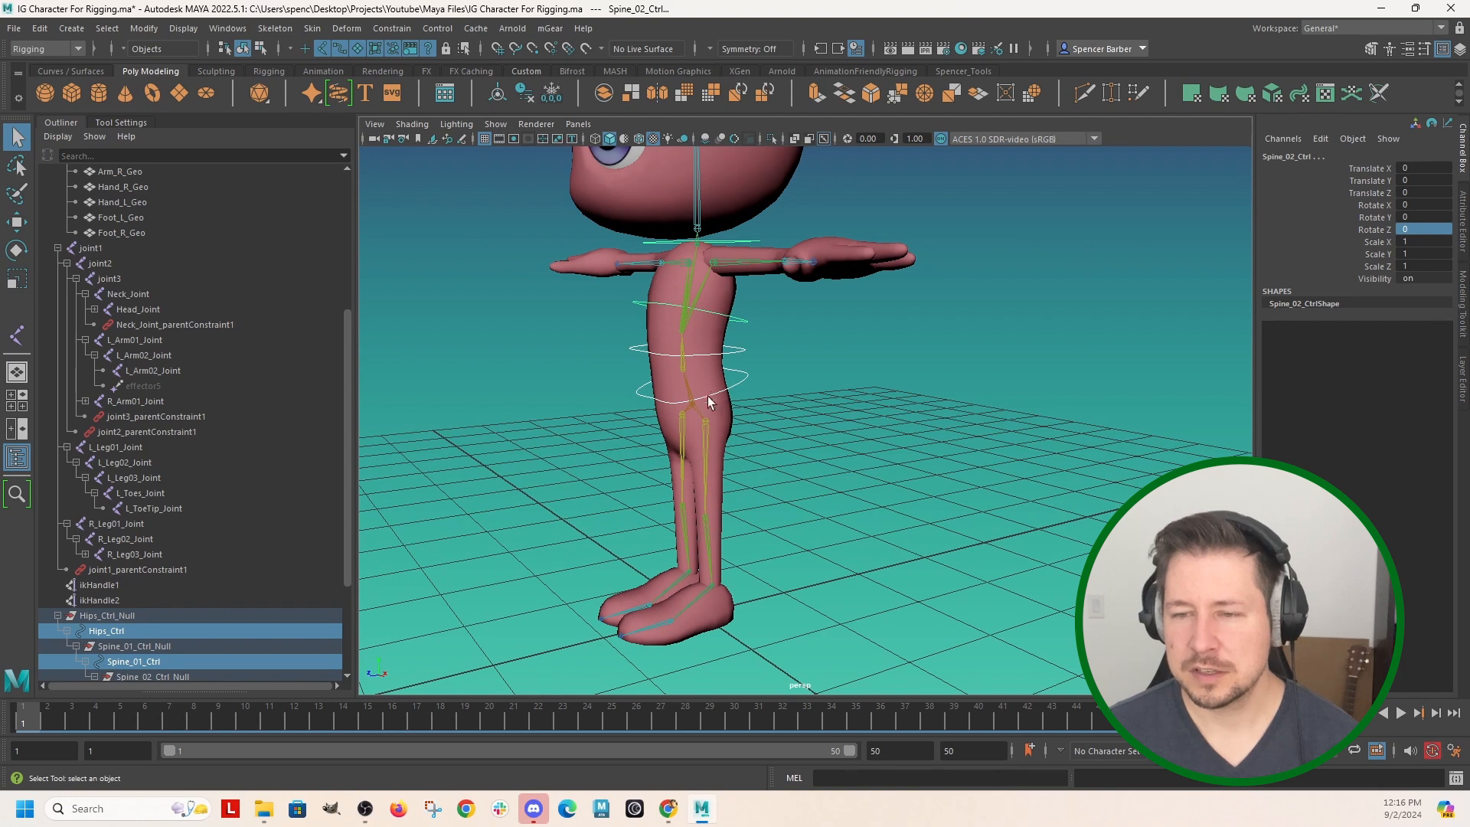
pyautogui.keyDown('alt'); pyautogui.moveTo(711, 458); pyautogui.dragTo(825, 454); pyautogui.keyUp('alt')
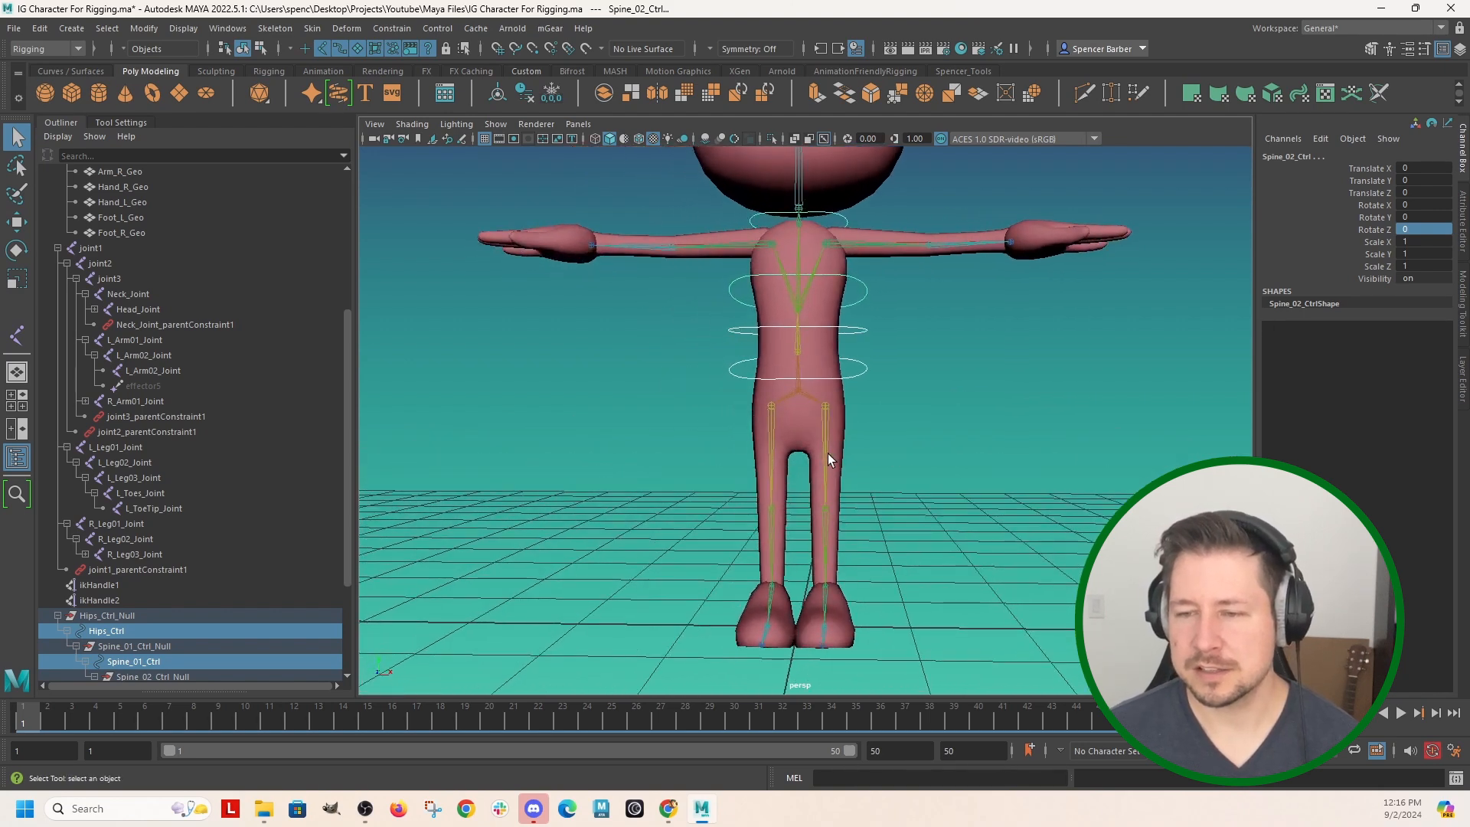
pyautogui.click(829, 460)
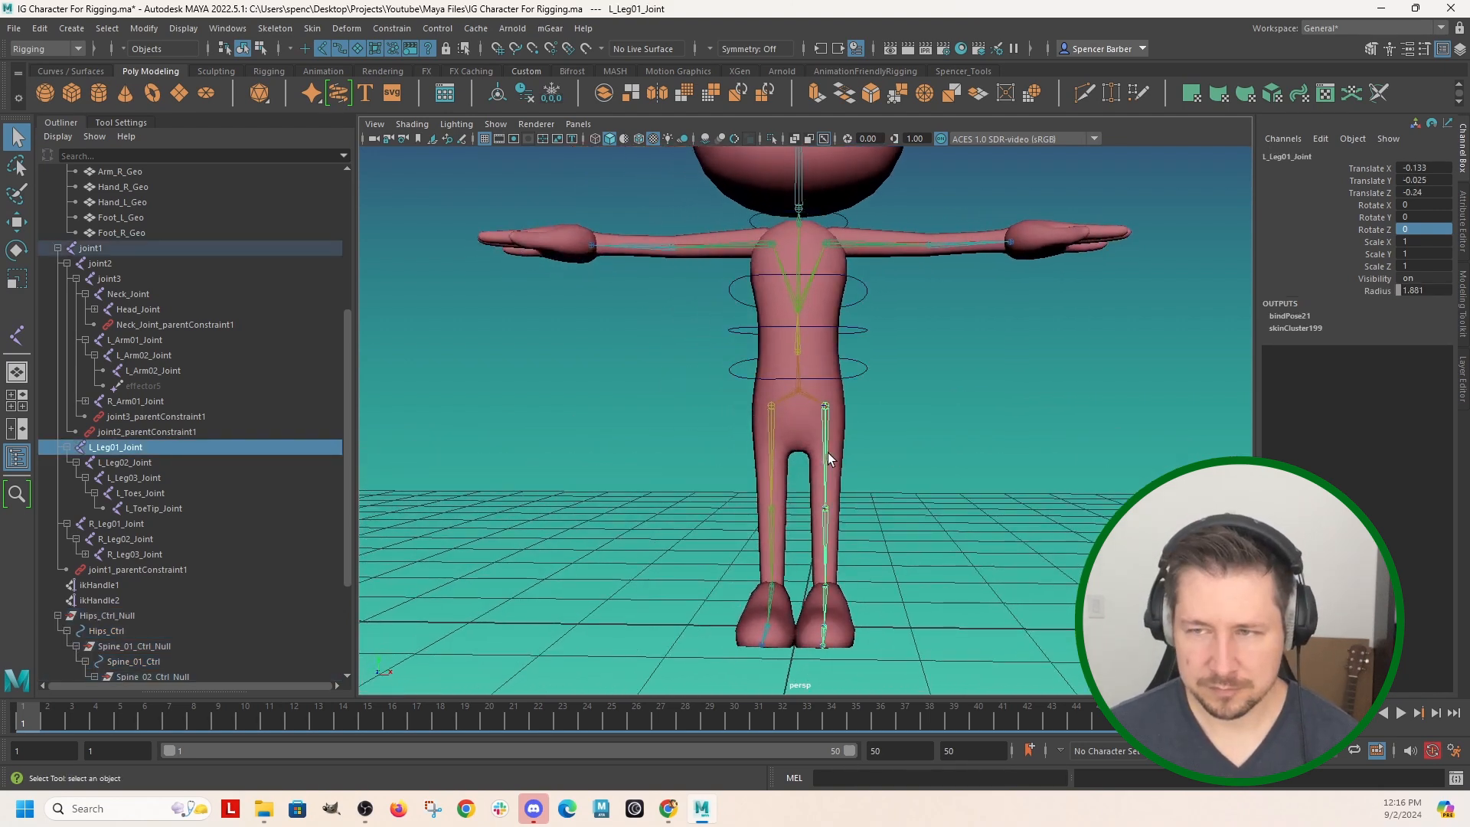
pyautogui.press('e')
pyautogui.moveTo(945, 355); pyautogui.dragTo(846, 203)
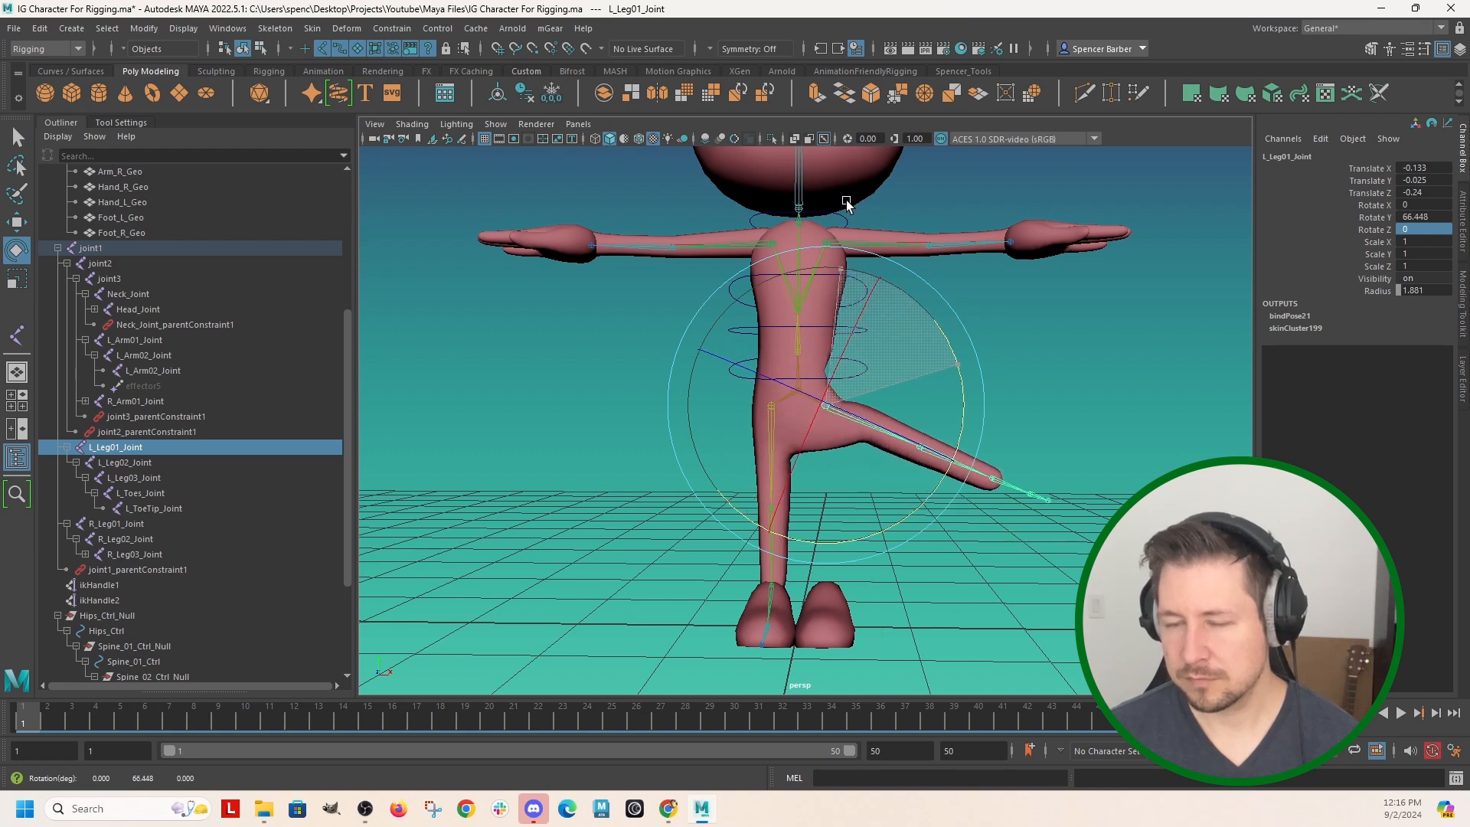
pyautogui.hotkey('ctrl', 'z')
pyautogui.click(988, 315)
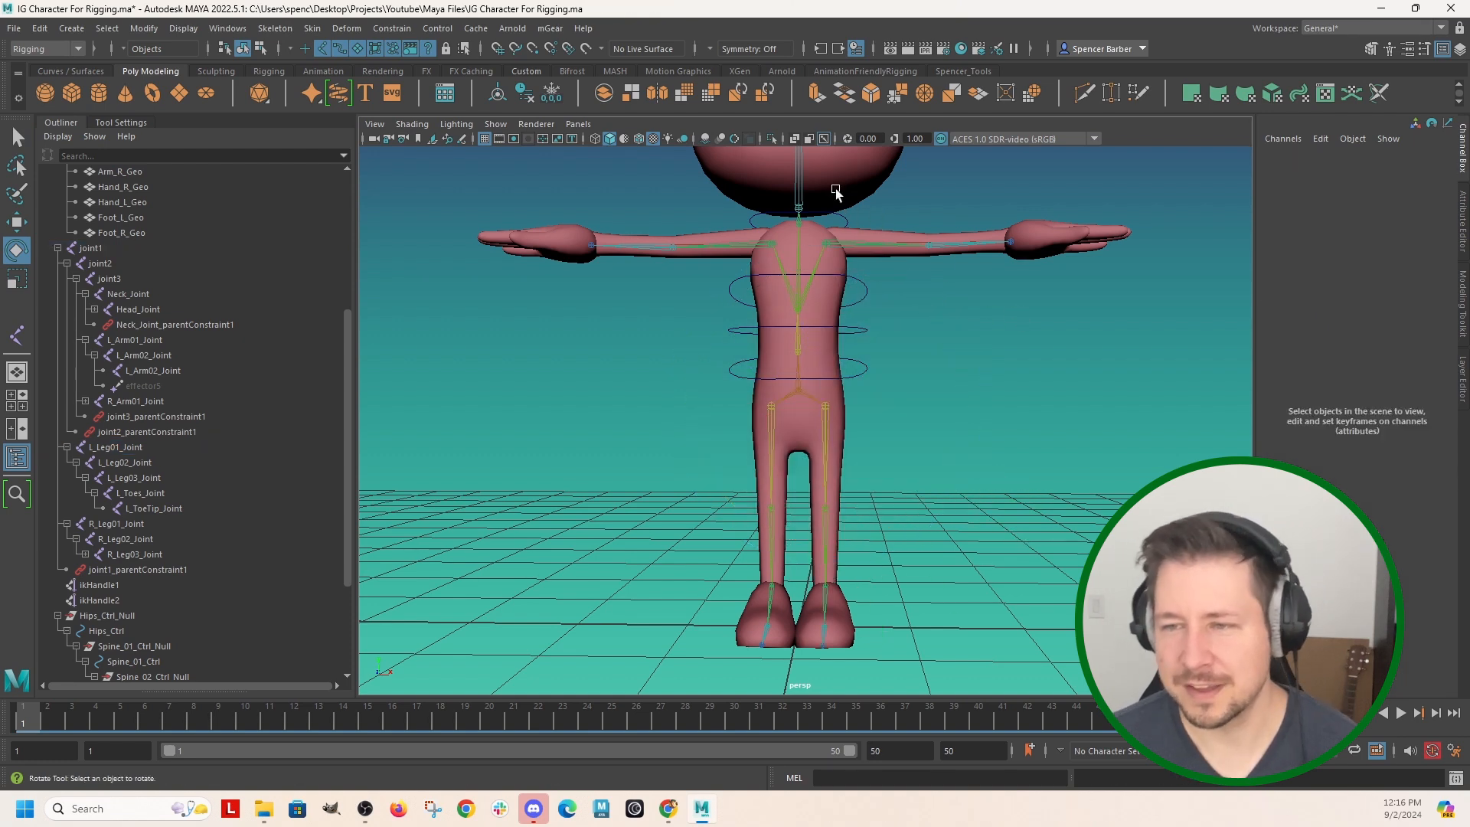
# Create a NURBS circle at the origin for a new leg control.
pyautogui.scroll(-3, 835, 206)
pyautogui.scroll(2, 852, 307)
pyautogui.click(848, 376)
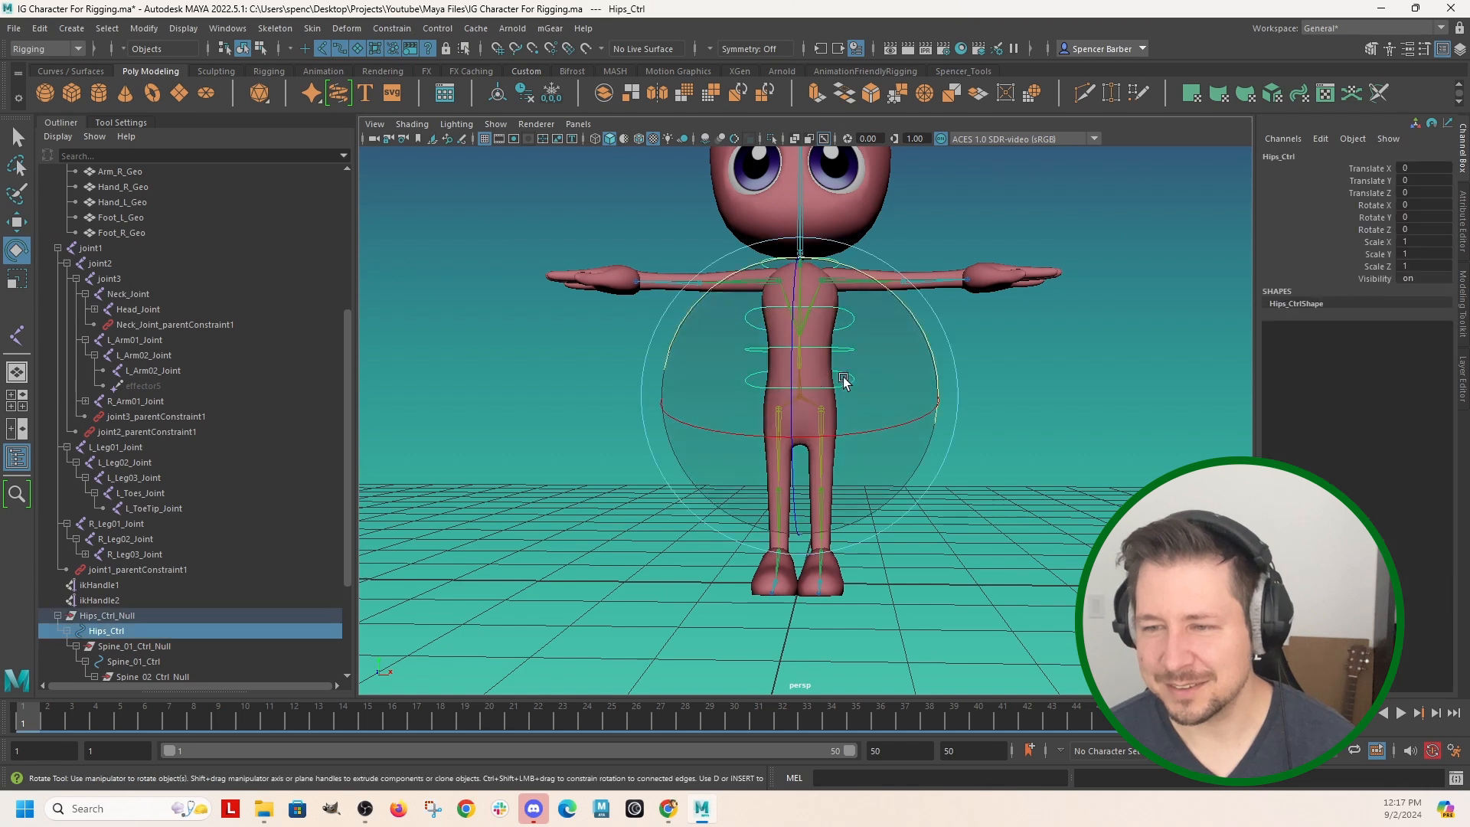
pyautogui.scroll(-3, 153, 590)
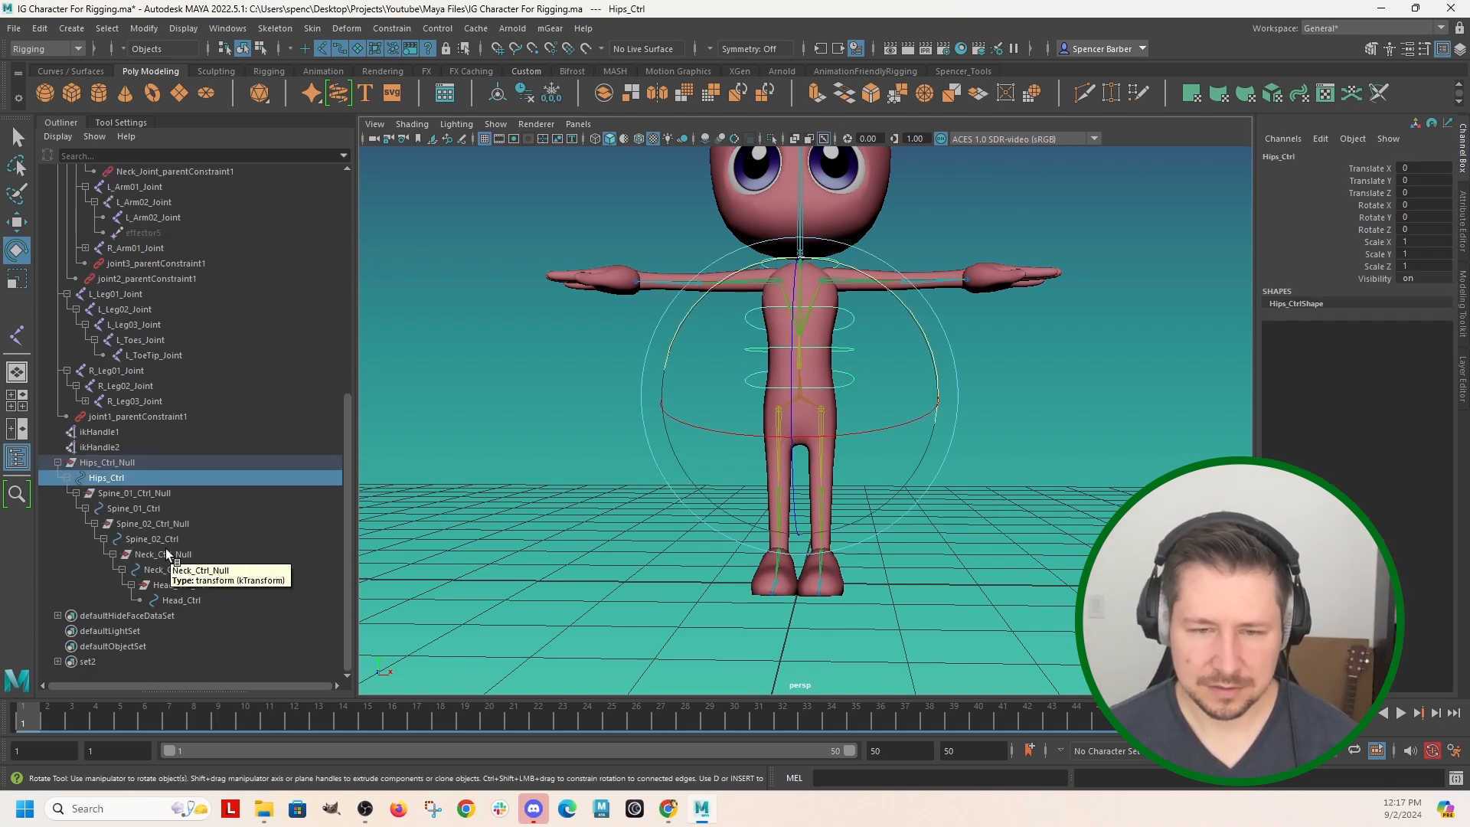
pyautogui.click(71, 28)
pyautogui.moveTo(120, 73)
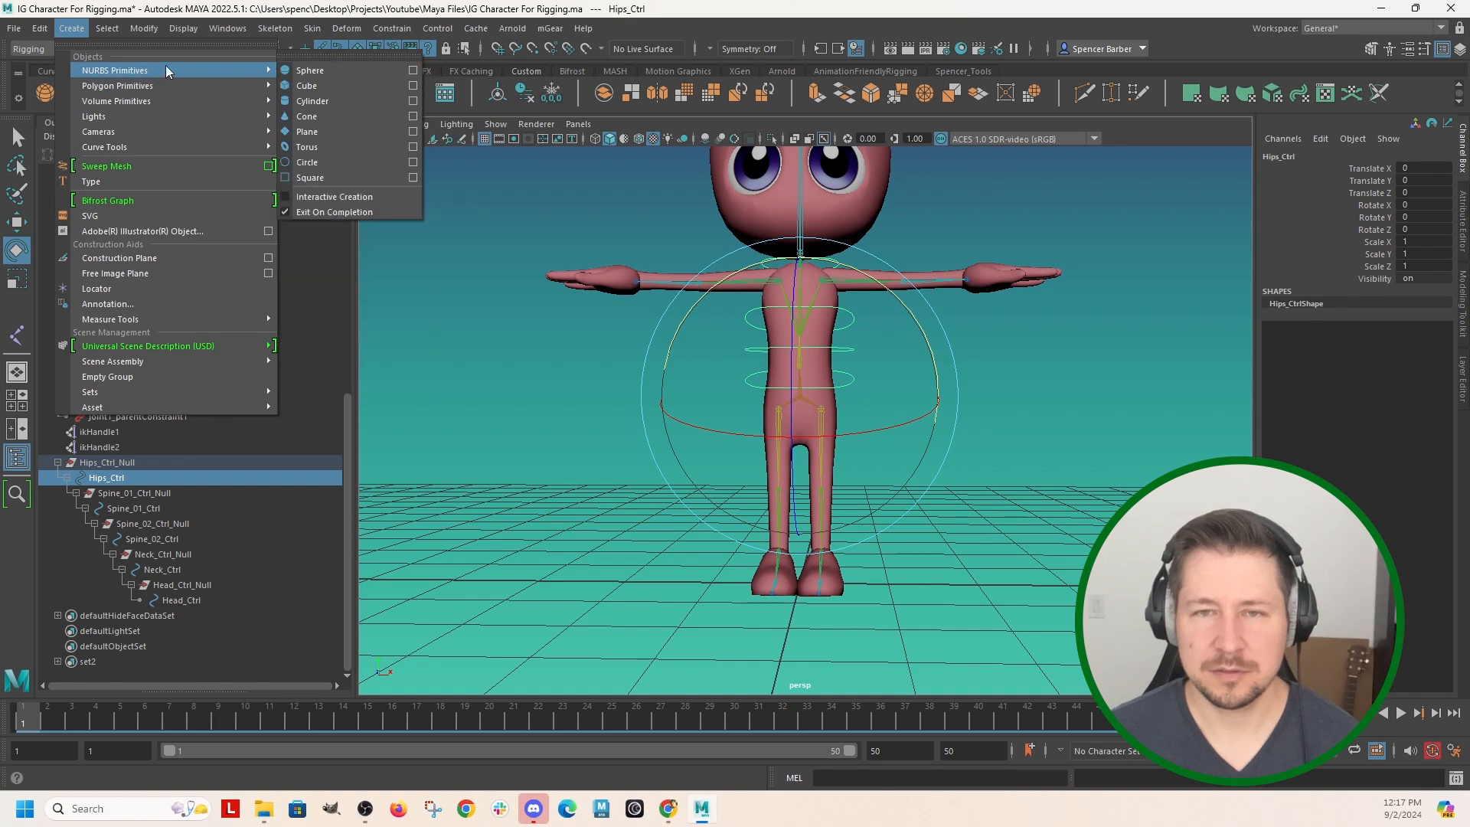
pyautogui.click(328, 163)
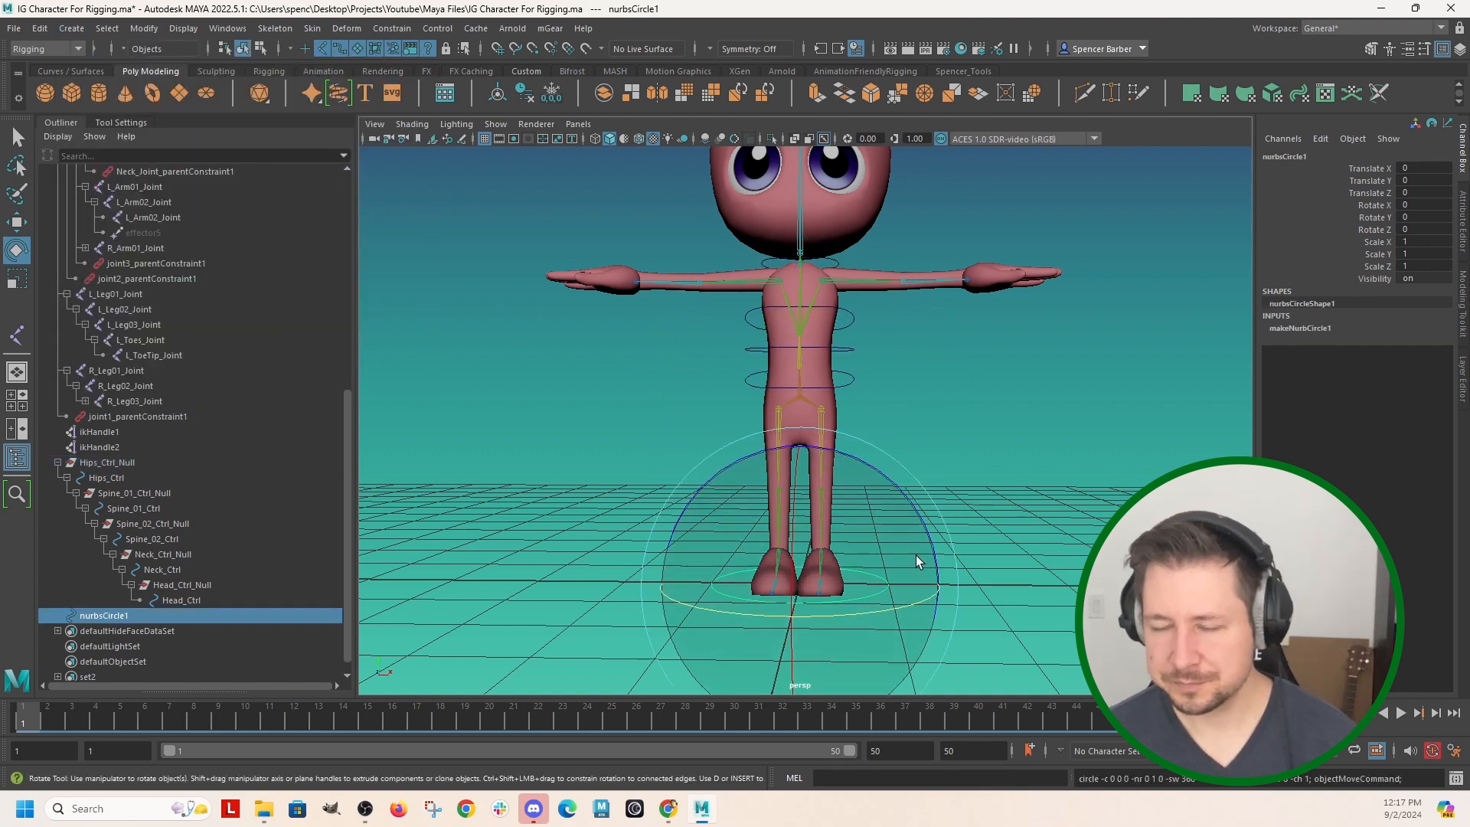
# Set the new circle's Rotate Z to 90 and freeze its transformations.
pyautogui.click(954, 441)
pyautogui.click(875, 588)
pyautogui.moveTo(880, 480); pyautogui.dragTo(926, 629)
pyautogui.click(1417, 229)
pyautogui.write('90')
pyautogui.press('Return')
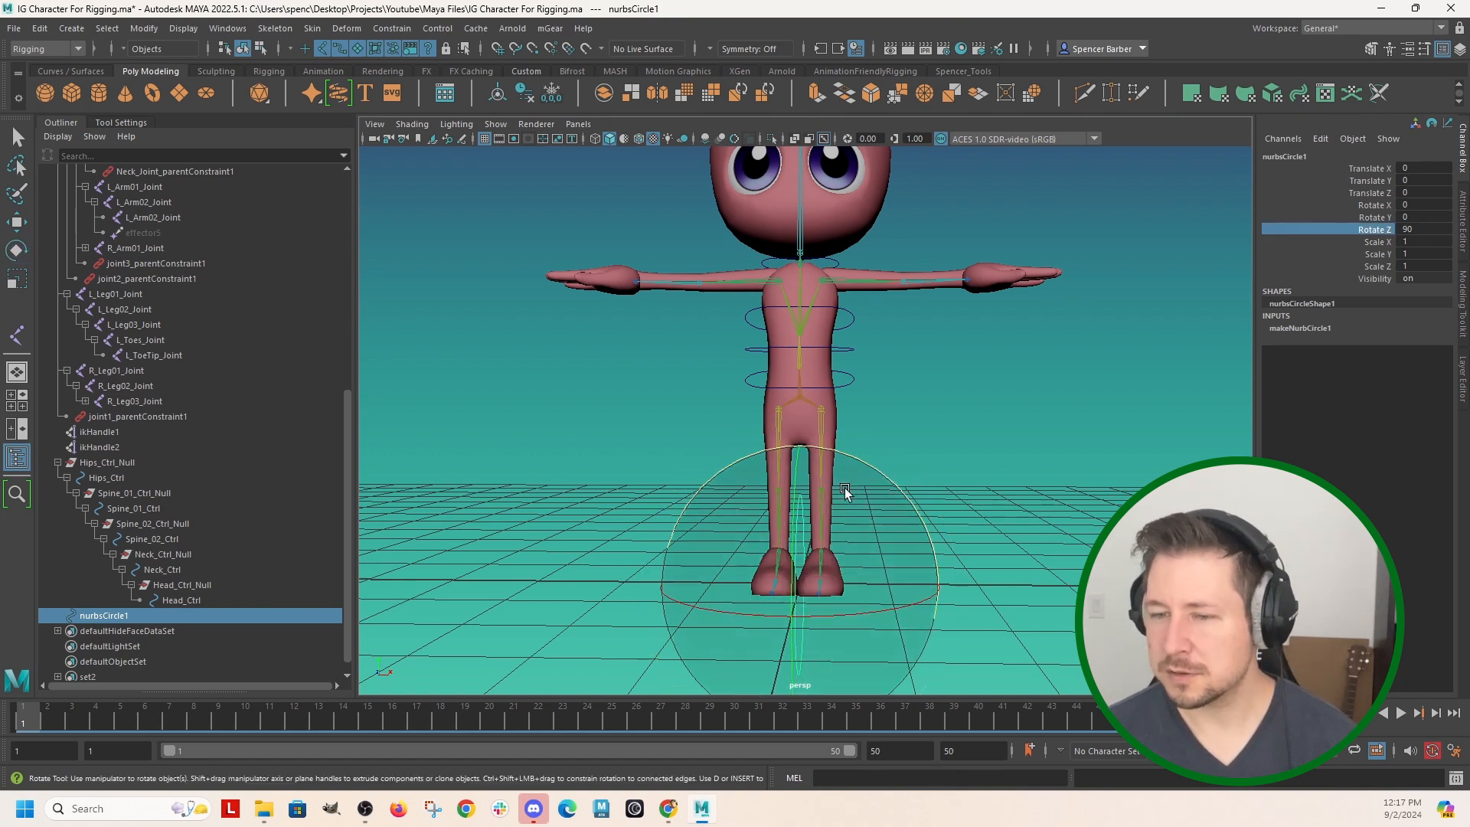
pyautogui.rightClick(1374, 229)
pyautogui.click(551, 93)
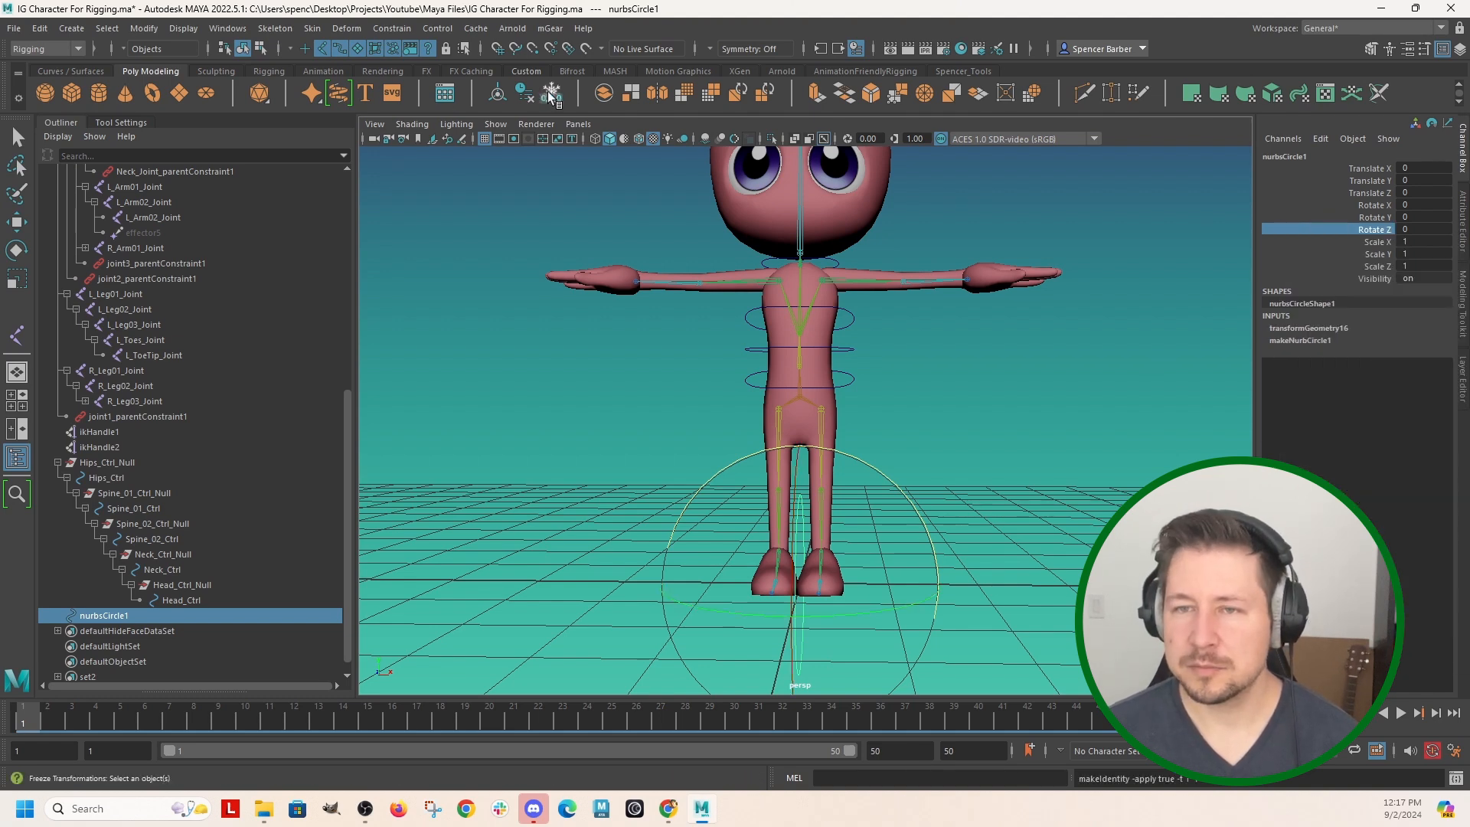
# Scale the circle uniformly to about 0.43 and freeze its transformations.
pyautogui.press('e')
pyautogui.keyDown('alt'); pyautogui.moveTo(966, 581); pyautogui.dragTo(661, 634); pyautogui.keyUp('alt')
pyautogui.press('r')
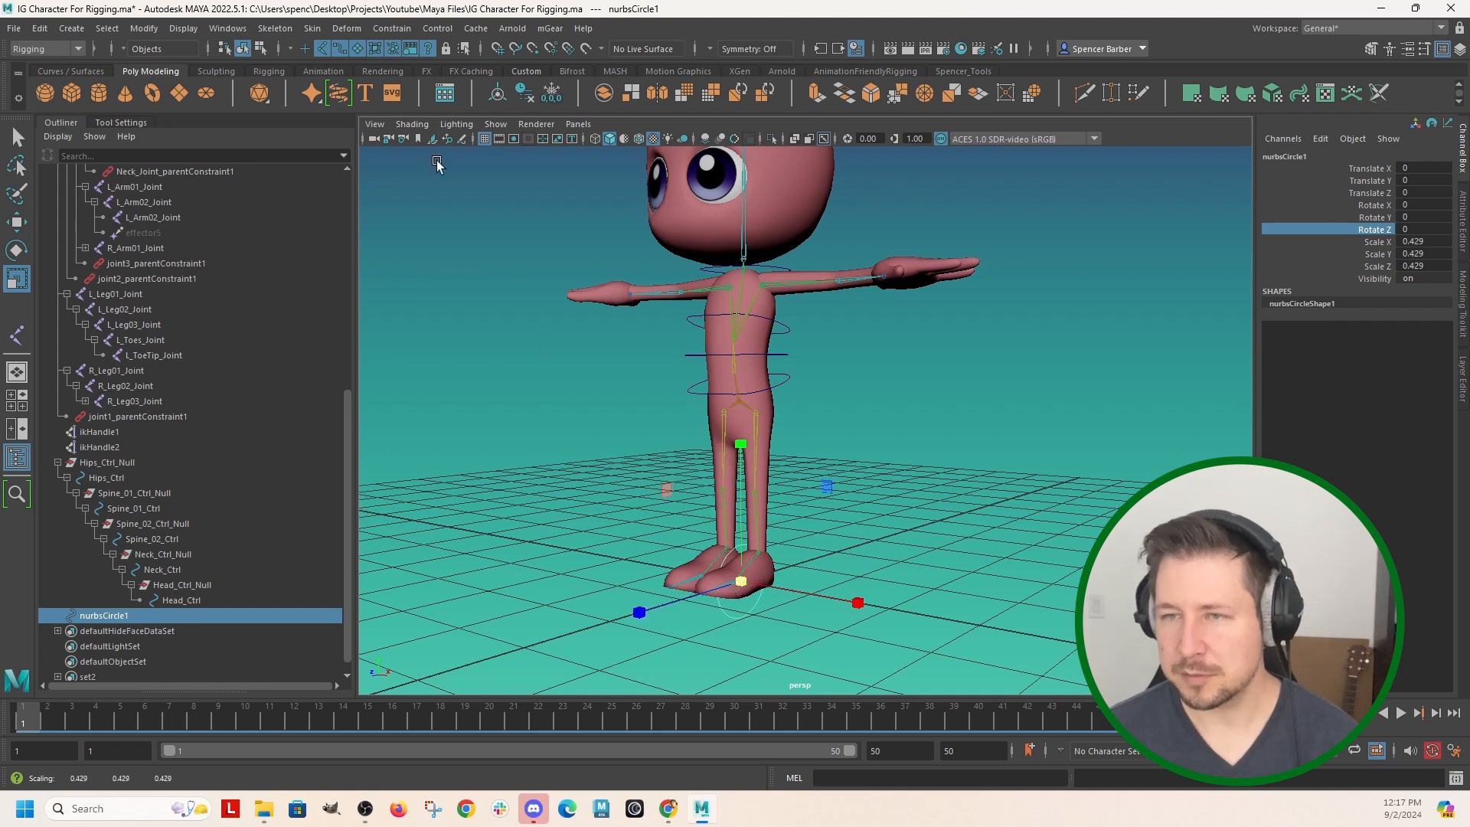
pyautogui.click(552, 93)
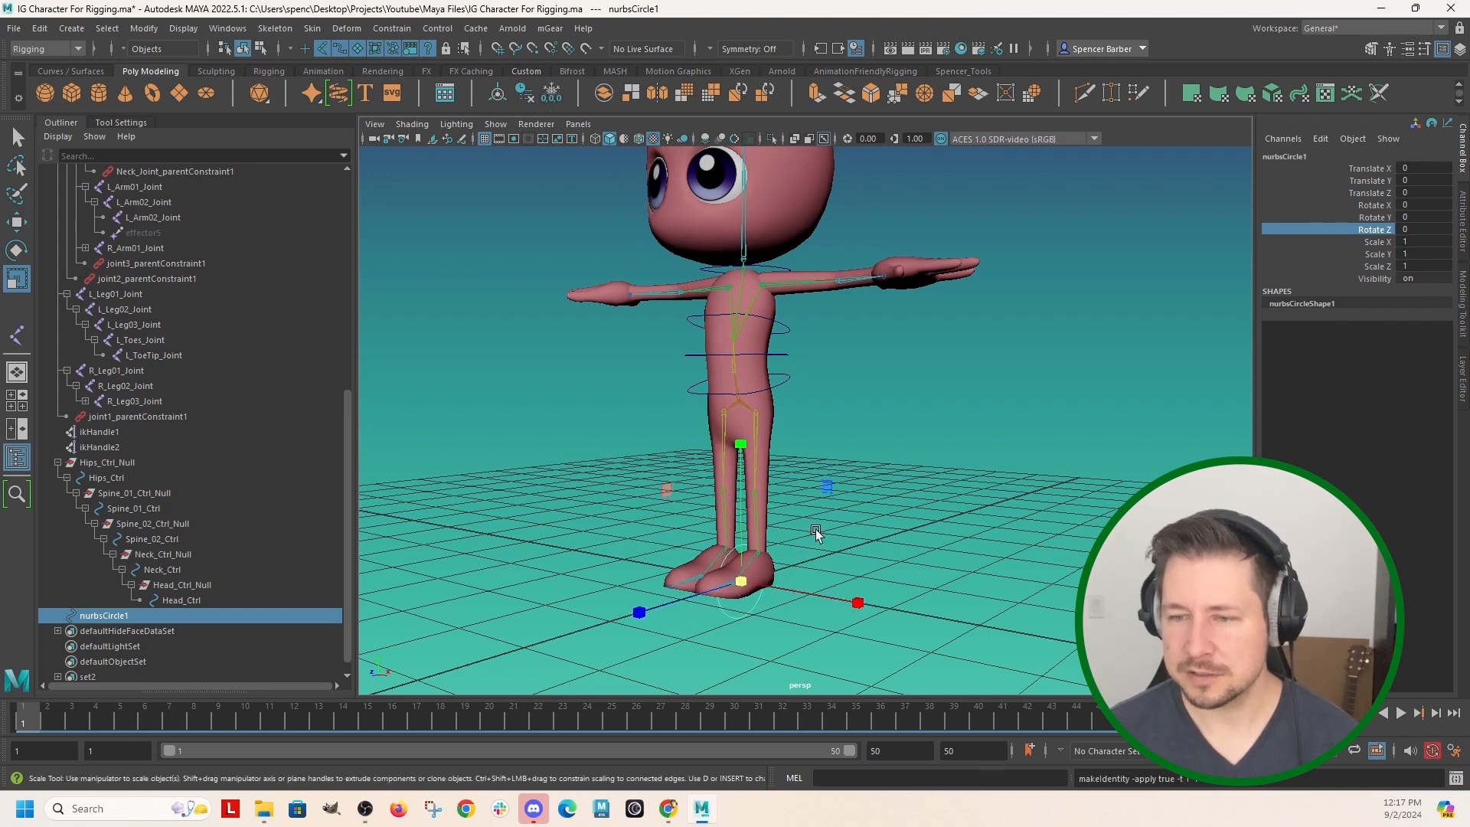
# Group the circle and match all transforms of the group to L_Leg01_Joint.
pyautogui.hotkey('ctrl', 'g')
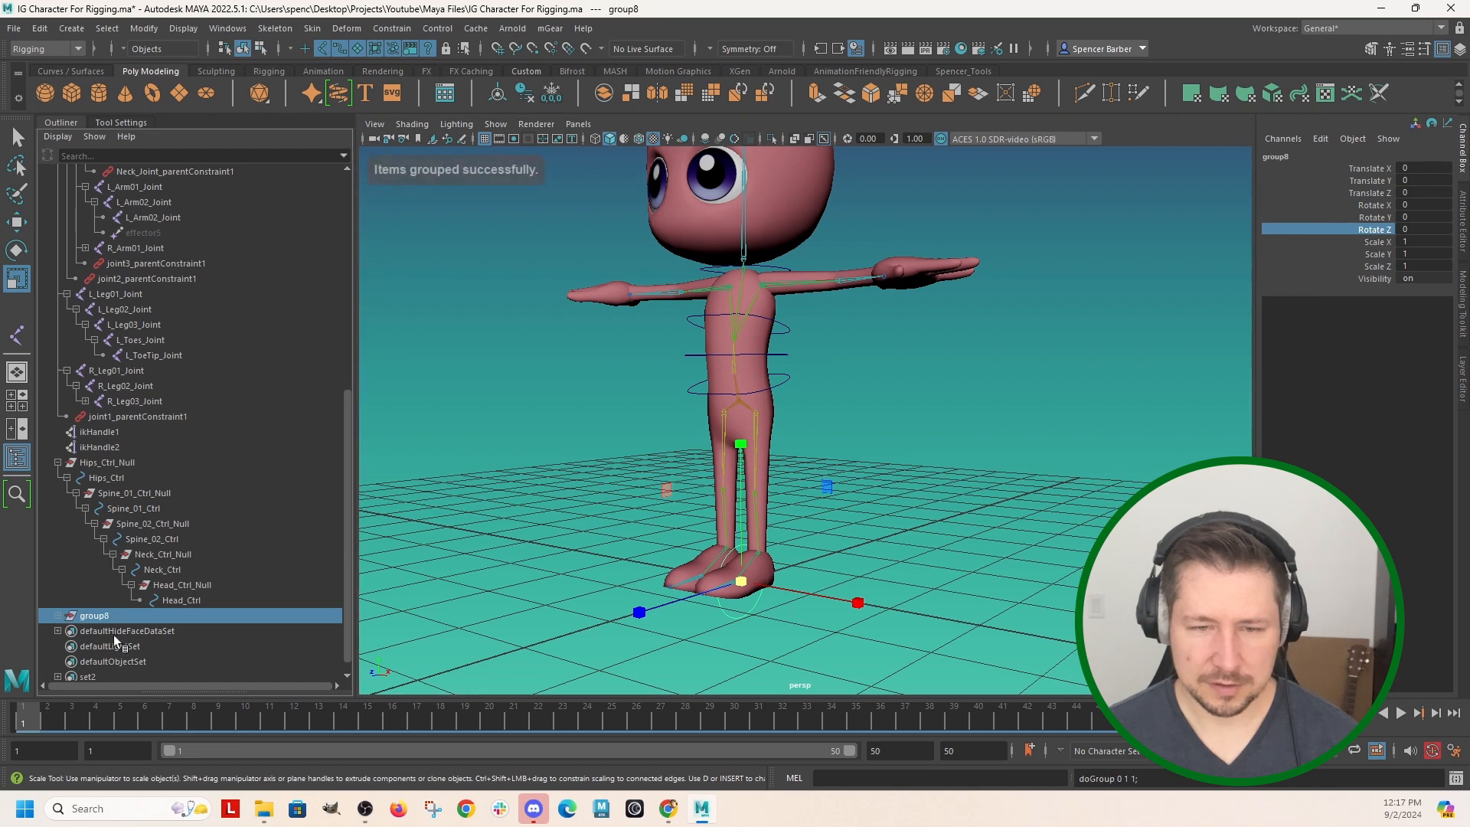
pyautogui.keyDown('shift'); pyautogui.click(759, 416); pyautogui.keyUp('shift')
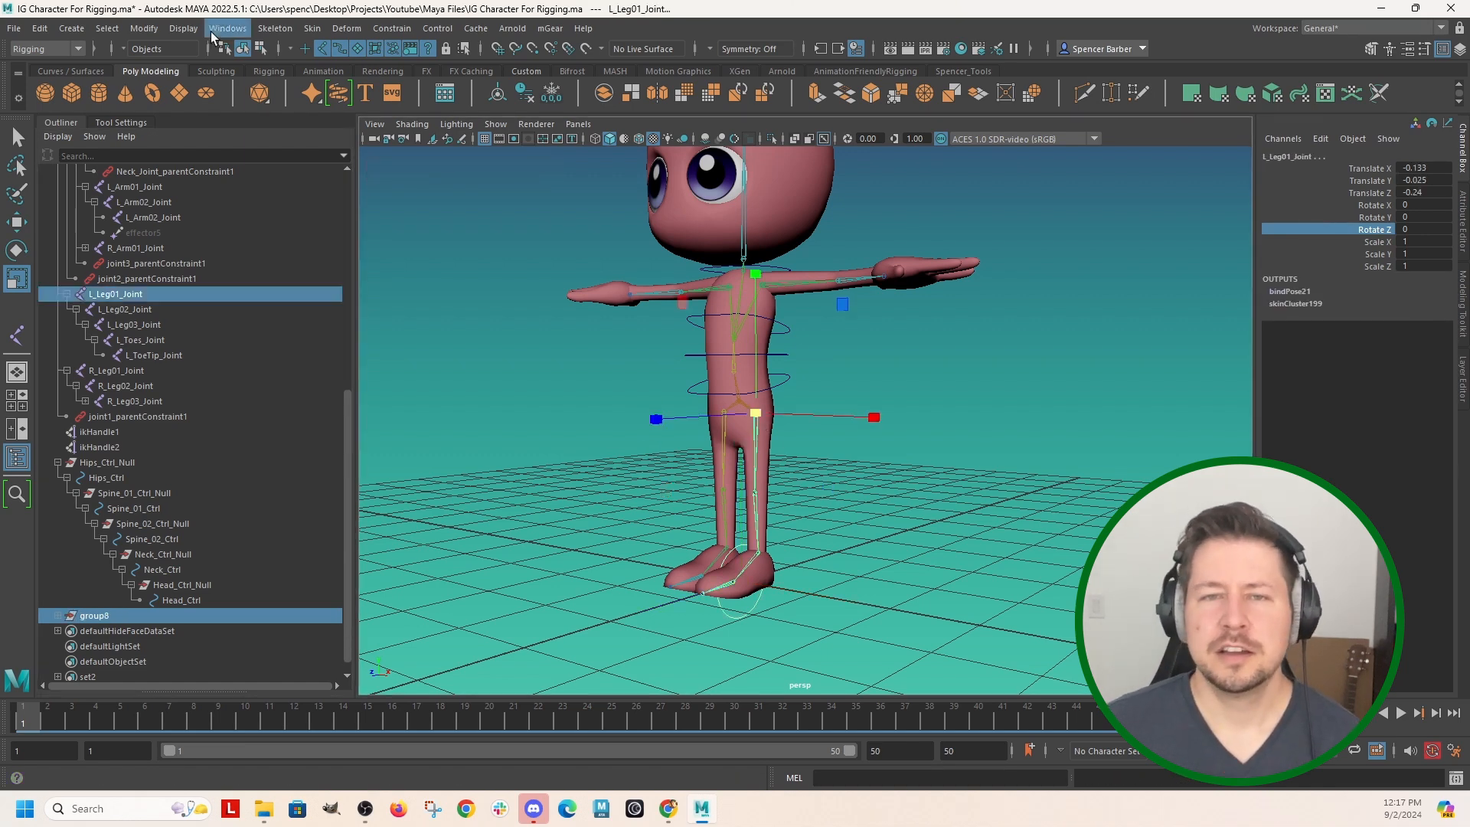
pyautogui.click(144, 29)
pyautogui.moveTo(282, 118)
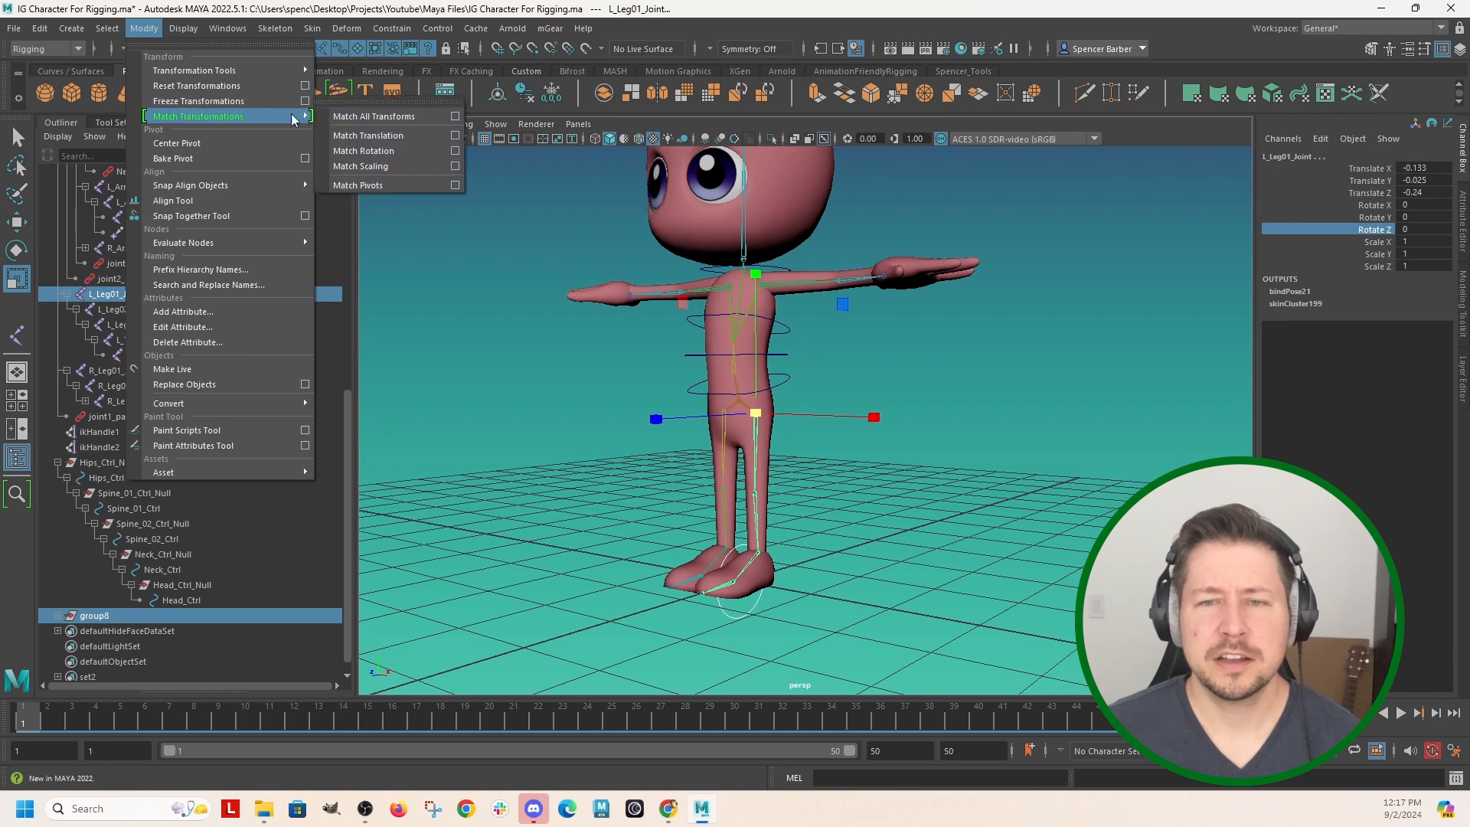
pyautogui.click(373, 117)
# Duplicate the left hip circle's group and match the copy's transforms to L_Leg02_Joint at the knee.
pyautogui.keyDown('alt'); pyautogui.moveTo(674, 490); pyautogui.dragTo(725, 502); pyautogui.keyUp('alt')
pyautogui.keyDown('alt'); pyautogui.moveTo(724, 503); pyautogui.dragTo(848, 435, button='right'); pyautogui.keyUp('alt')
pyautogui.click(848, 434)
pyautogui.click(855, 439)
pyautogui.press('w')
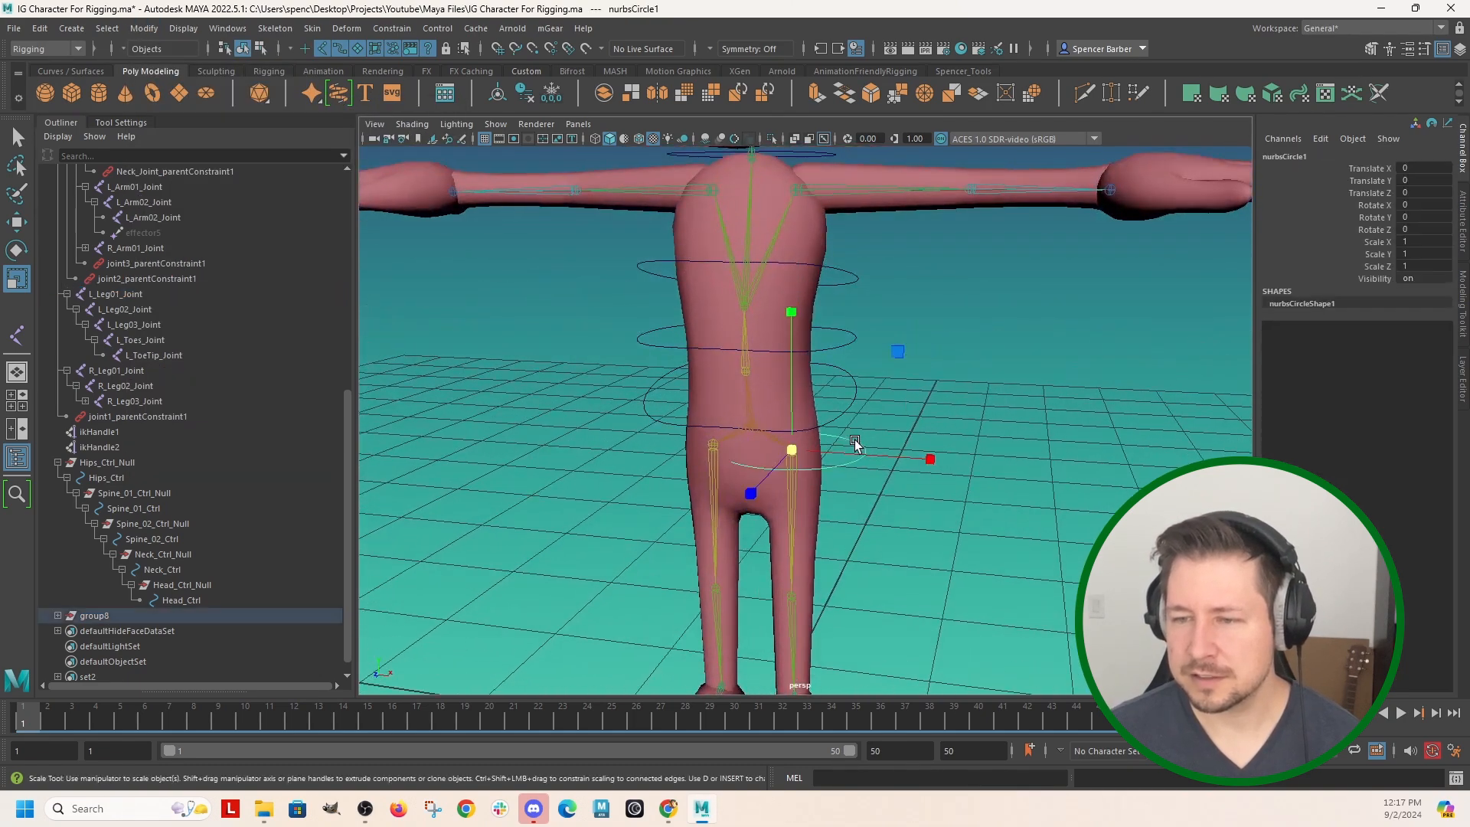
pyautogui.press('q')
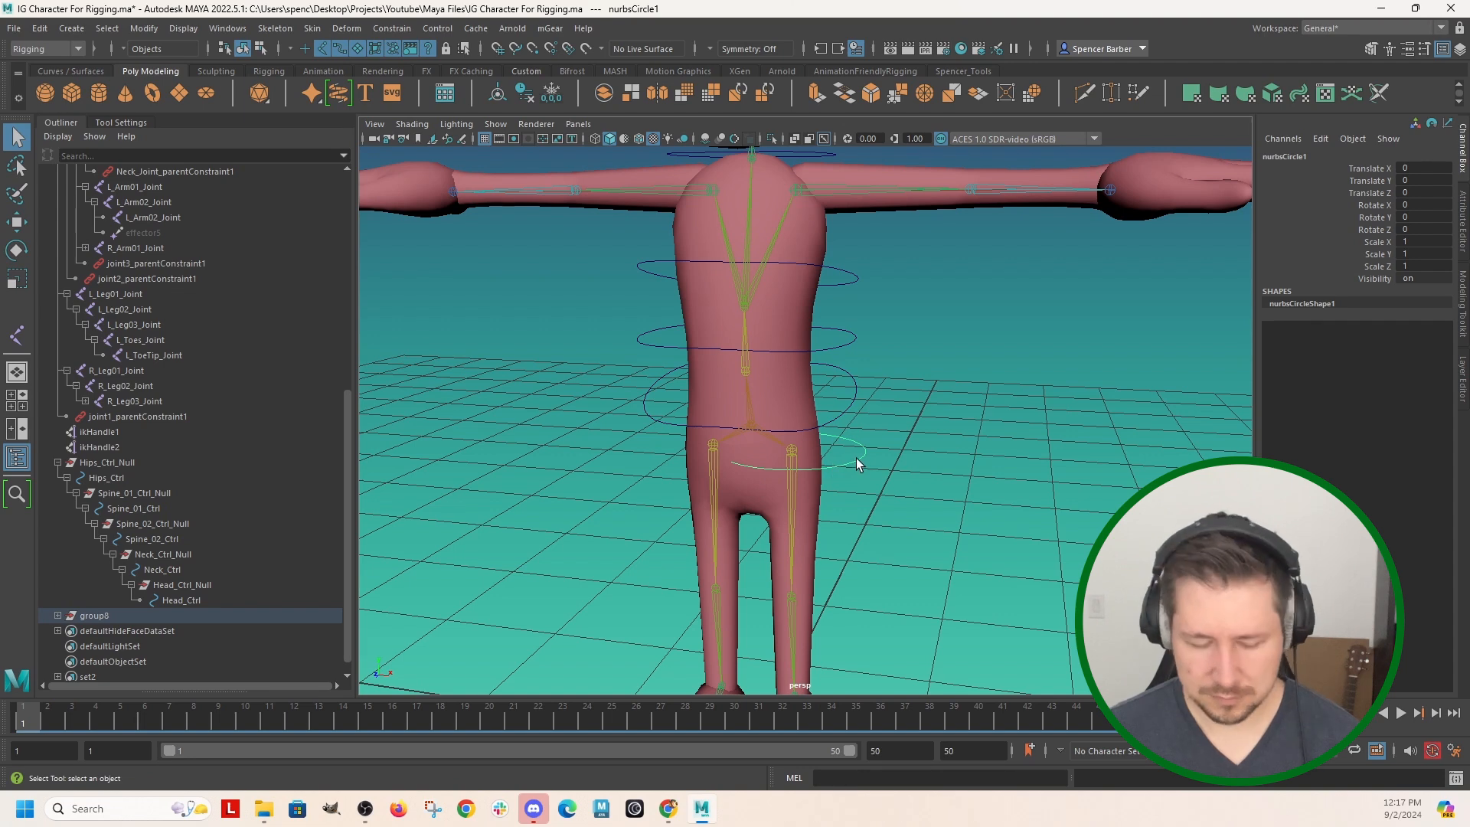
pyautogui.hotkey('ctrl', 'g')
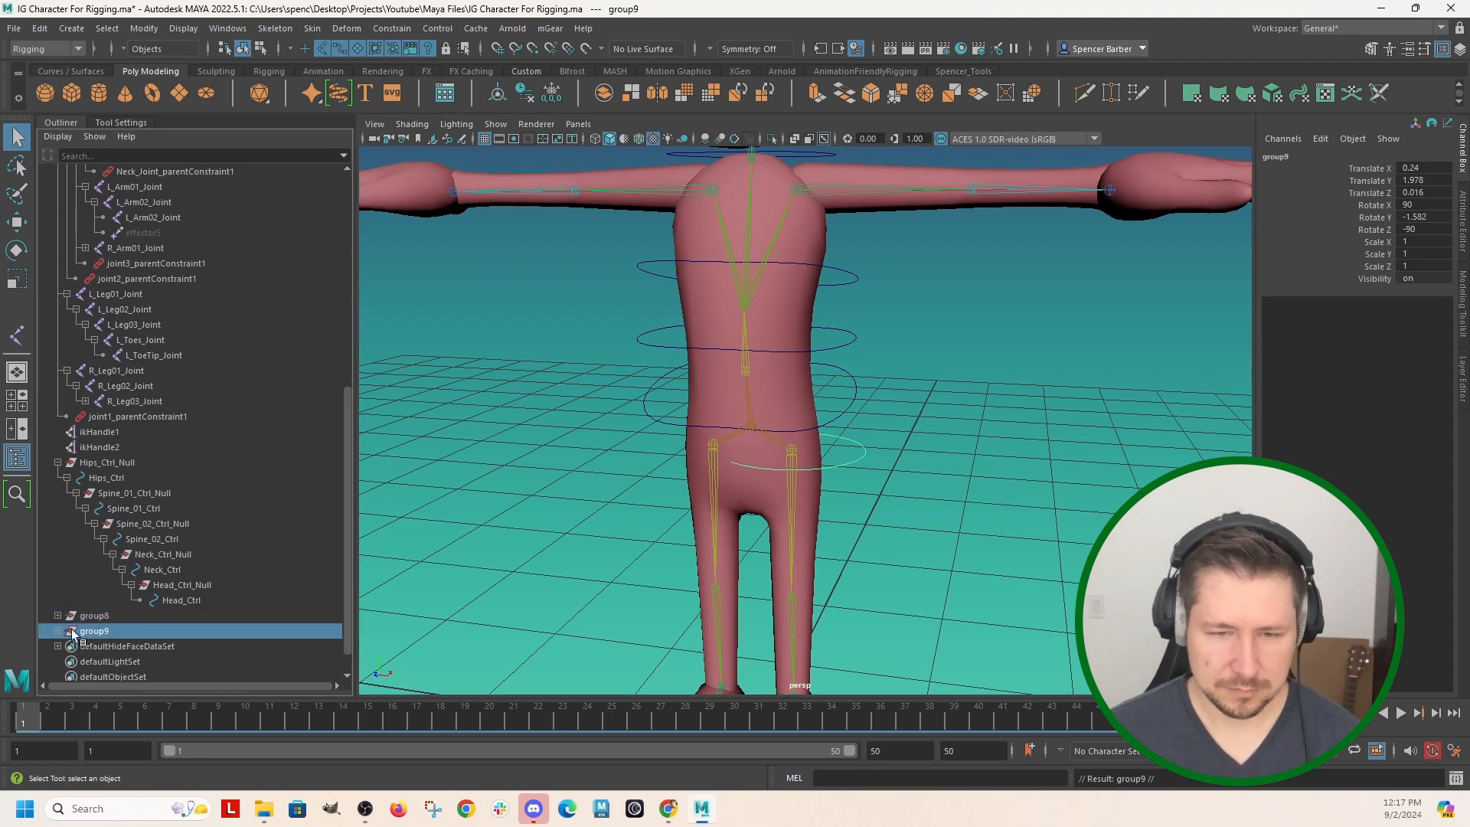
pyautogui.keyDown('alt'); pyautogui.moveTo(607, 569); pyautogui.dragTo(762, 431); pyautogui.keyUp('alt')
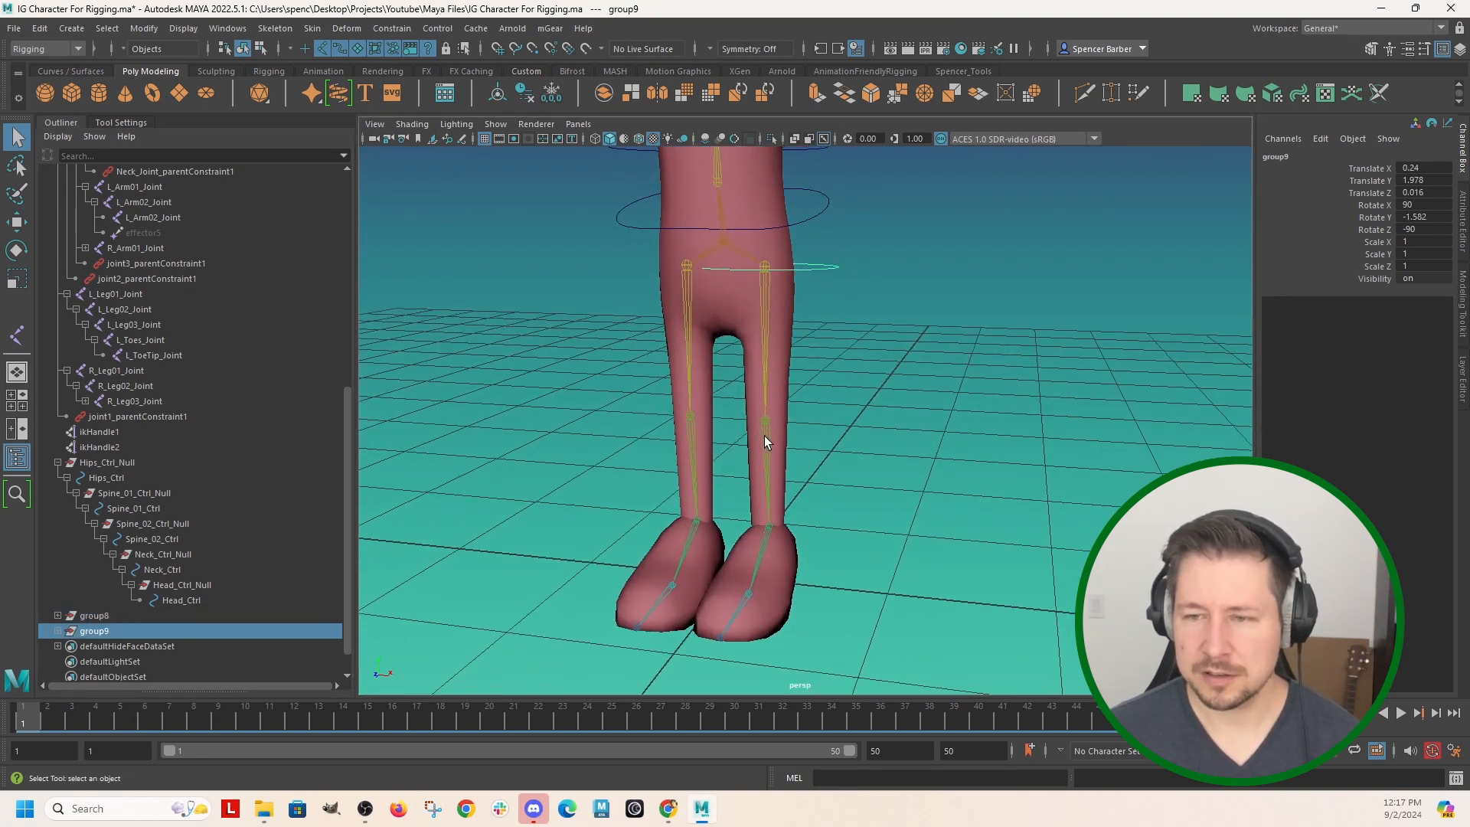
pyautogui.click(765, 441)
pyautogui.keyDown('alt'); pyautogui.moveTo(861, 413); pyautogui.dragTo(842, 426); pyautogui.keyUp('alt')
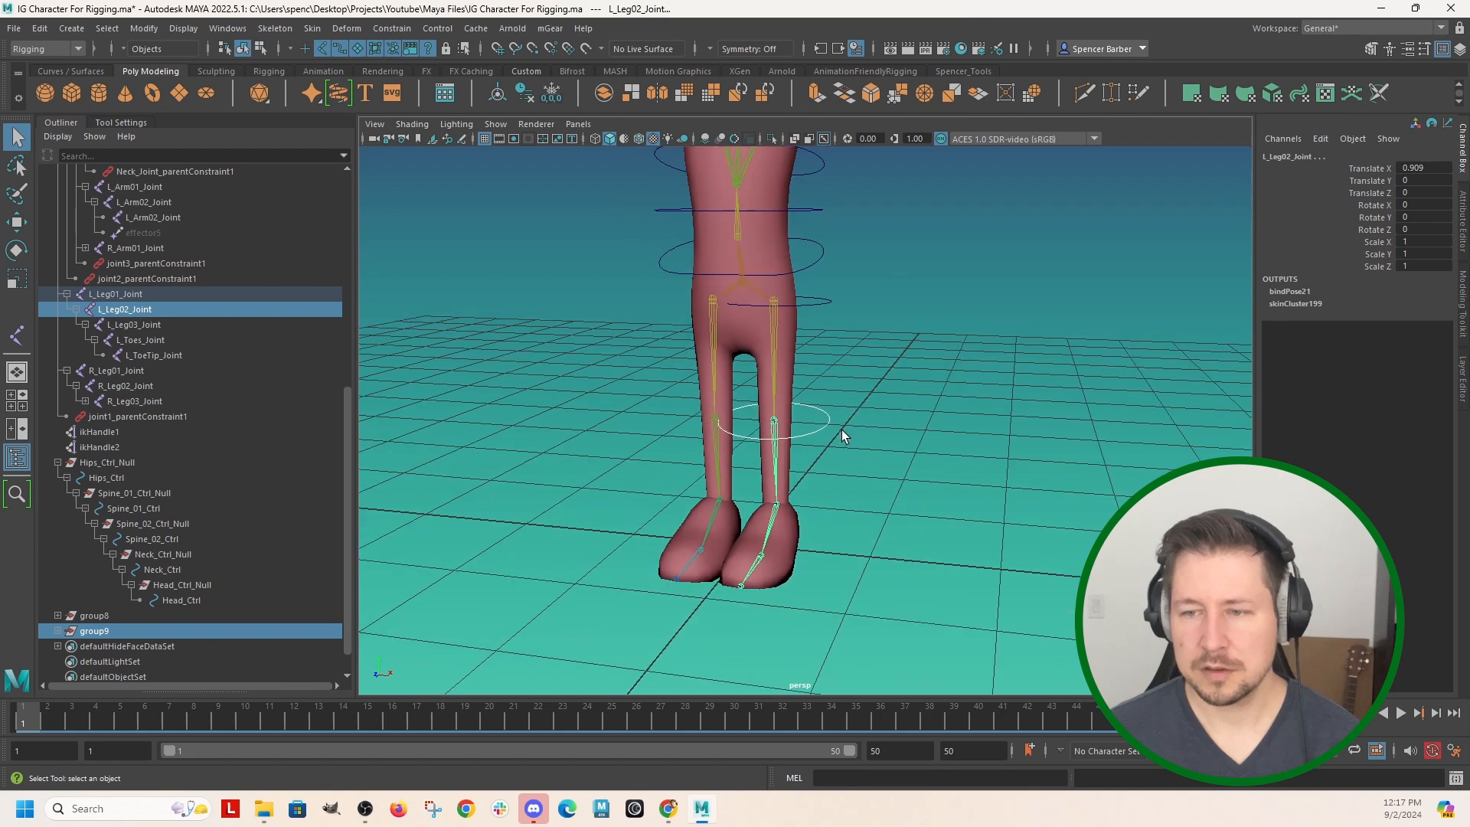
# Duplicate the knee circle's group and match the copy's transforms to L_Leg03_Joint at the ankle.
pyautogui.hotkey('ctrl', 'd')
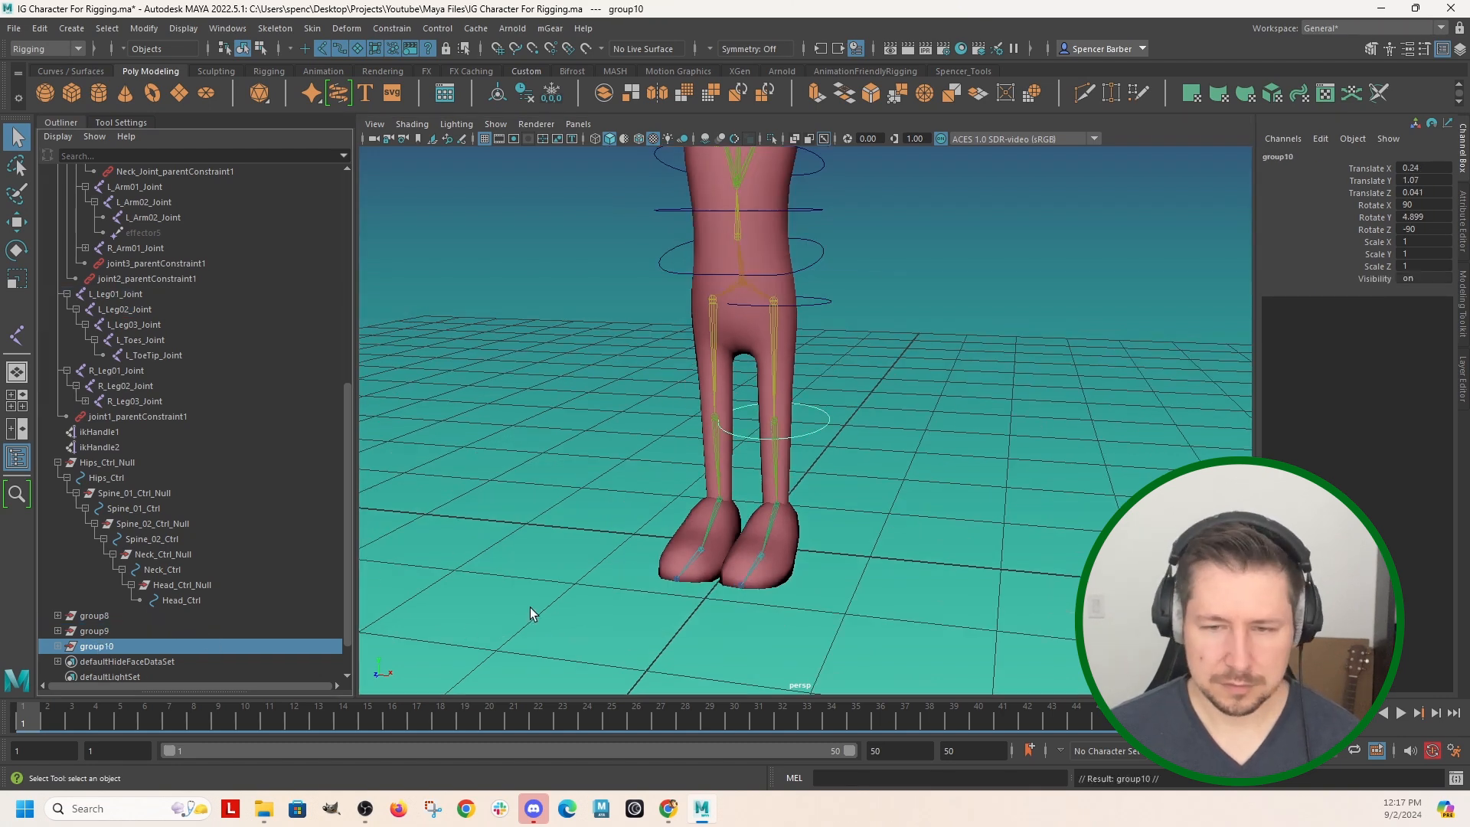
pyautogui.click(775, 513)
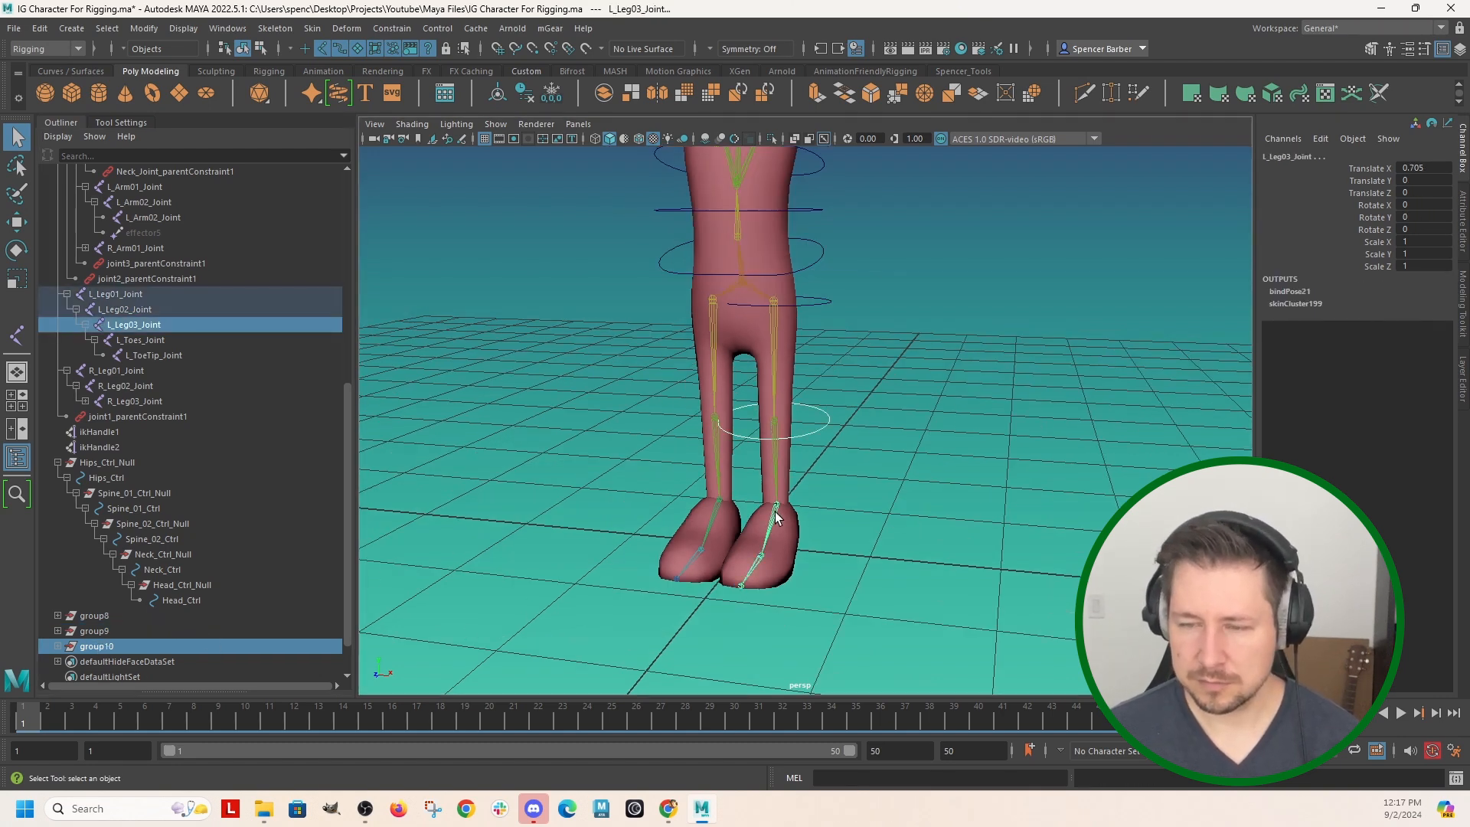
pyautogui.keyDown('alt'); pyautogui.moveTo(904, 478); pyautogui.dragTo(855, 492); pyautogui.keyUp('alt')
pyautogui.scroll(2, 798, 397)
# Expand the leg control groups and parent the ankle group under the knee circle and the knee group under the hip circle.
pyautogui.click(58, 647)
pyautogui.click(57, 631)
pyautogui.click(57, 616)
pyautogui.scroll(-2, 164, 545)
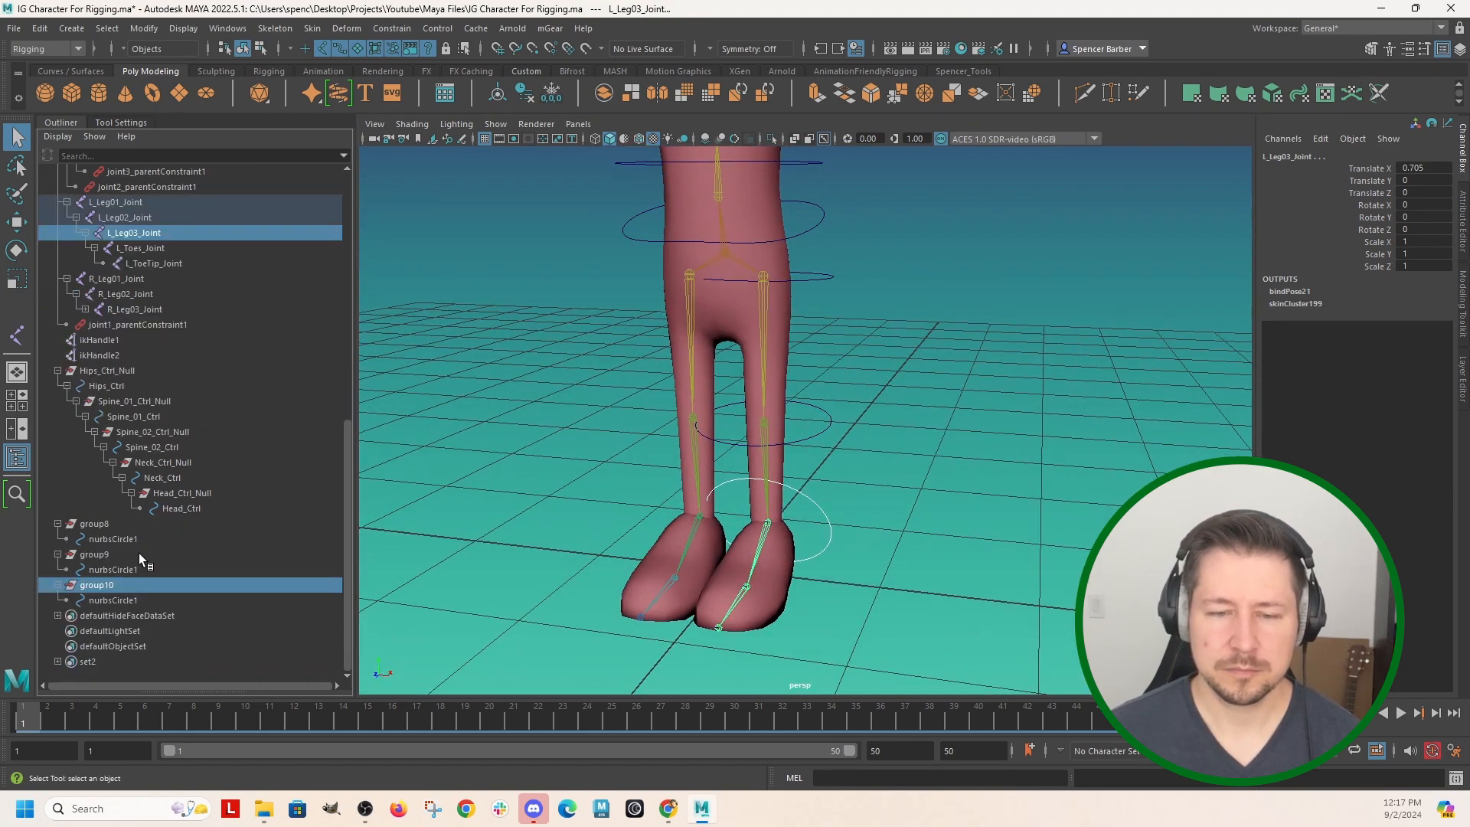
pyautogui.press('p')
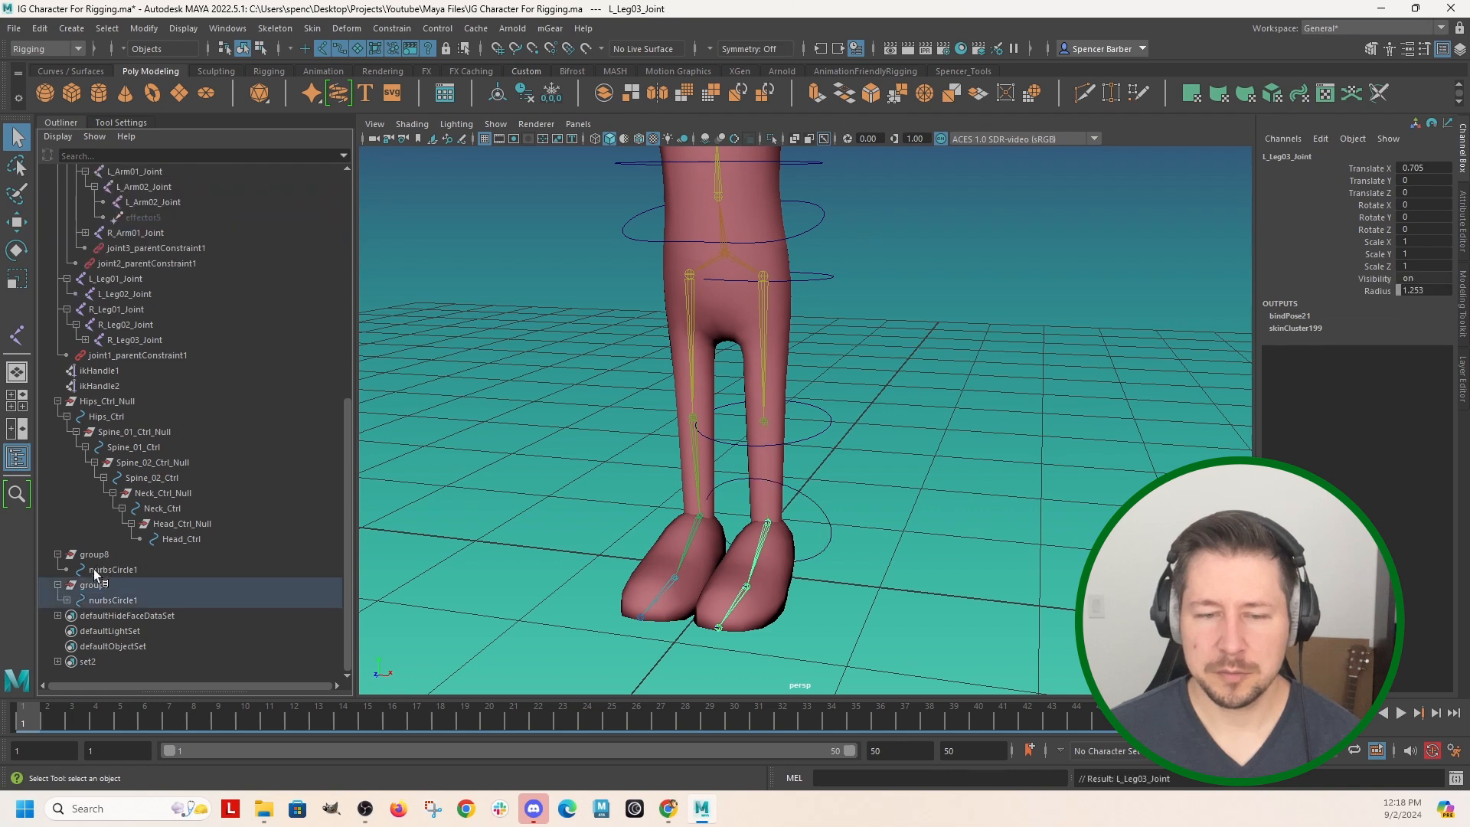
pyautogui.click(94, 584)
pyautogui.moveTo(93, 585); pyautogui.dragTo(93, 575, button='middle')
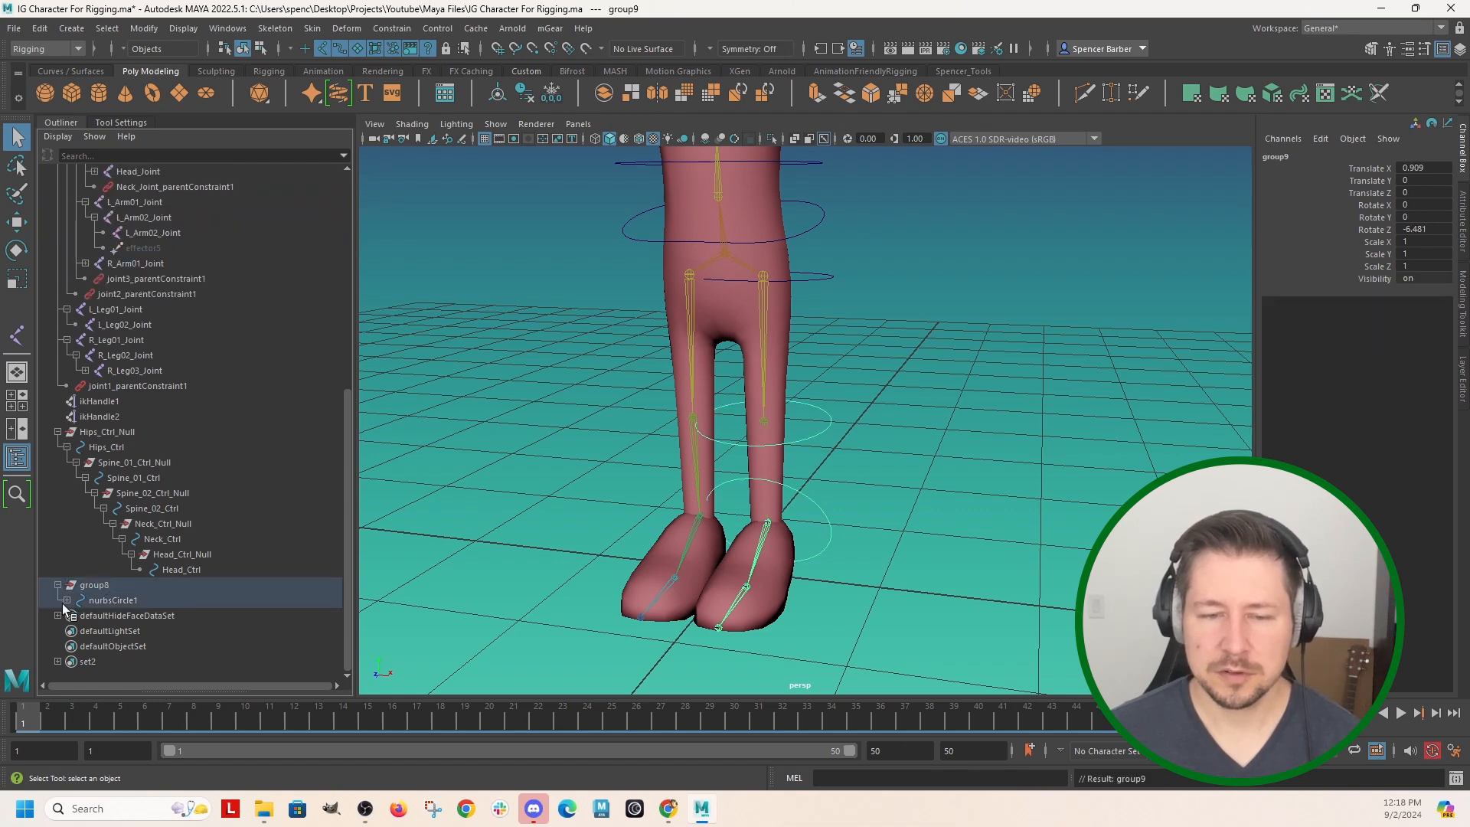
# Expand the leg control groups and parent L_Leg03_Joint back under L_Leg02_Joint.
pyautogui.click(67, 600)
pyautogui.scroll(-3, 208, 517)
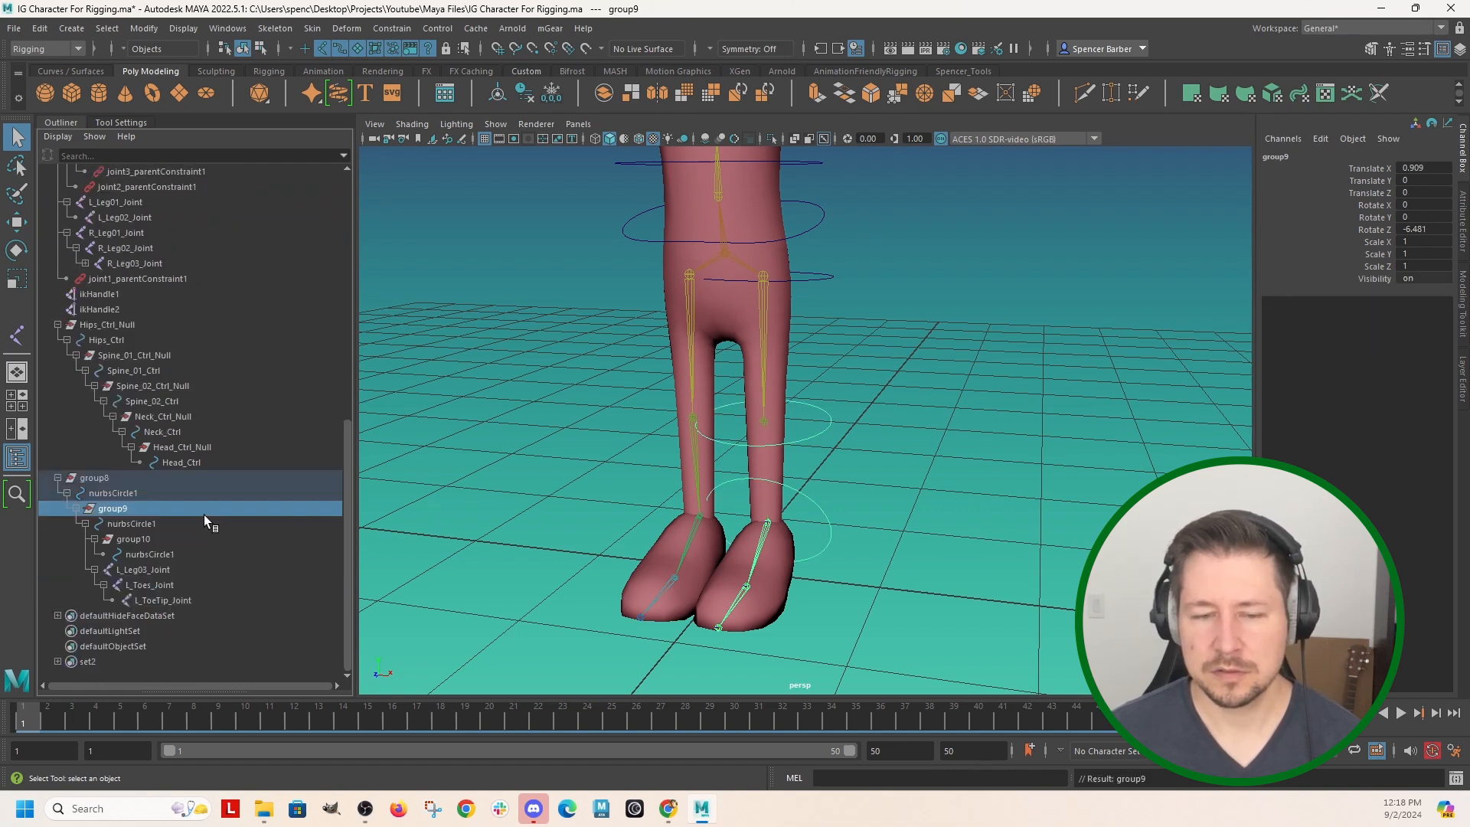
pyautogui.click(148, 572)
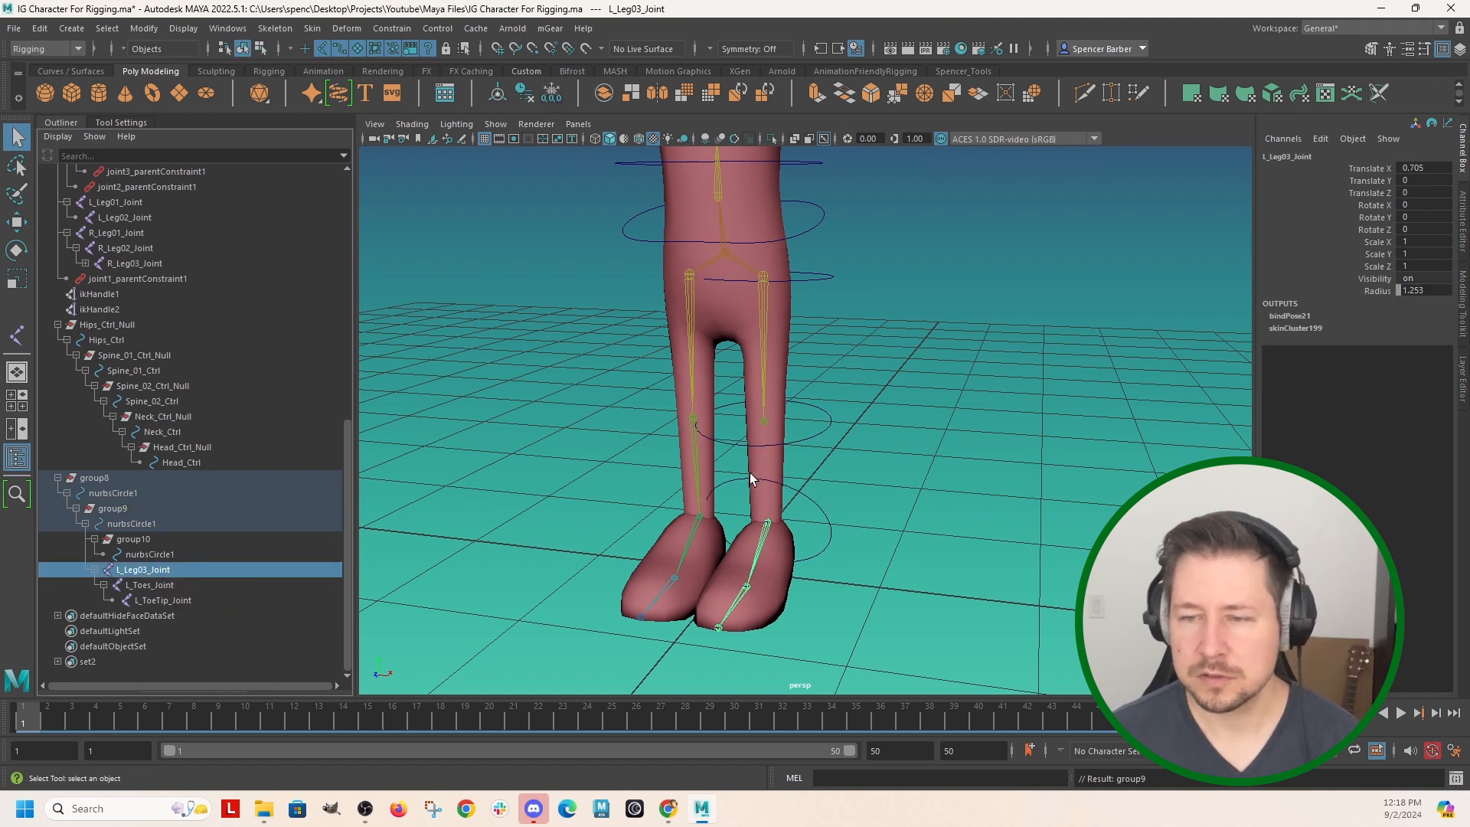
pyautogui.keyDown('shift'); pyautogui.click(765, 426); pyautogui.keyUp('shift')
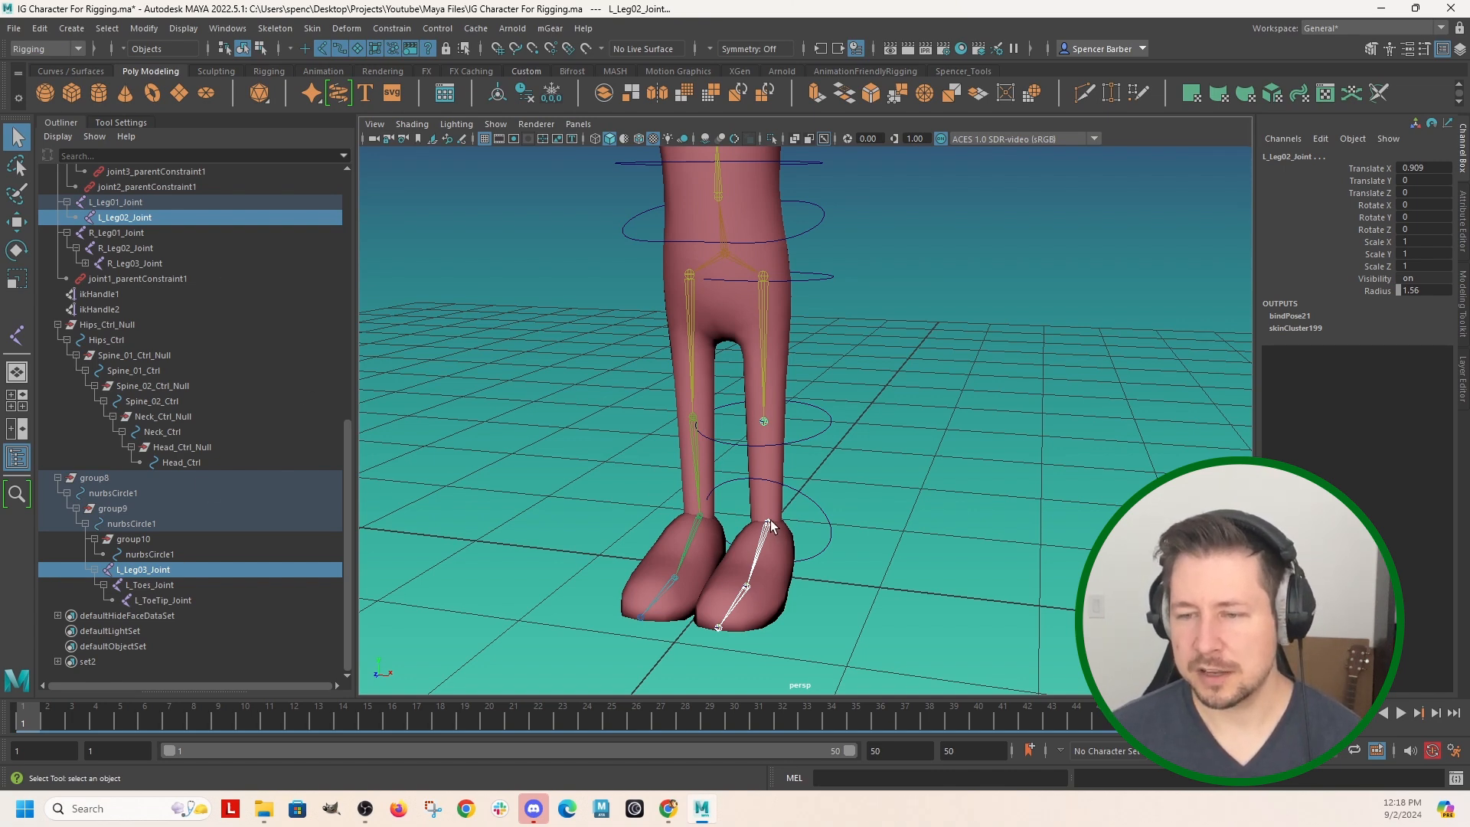
pyautogui.press('p')
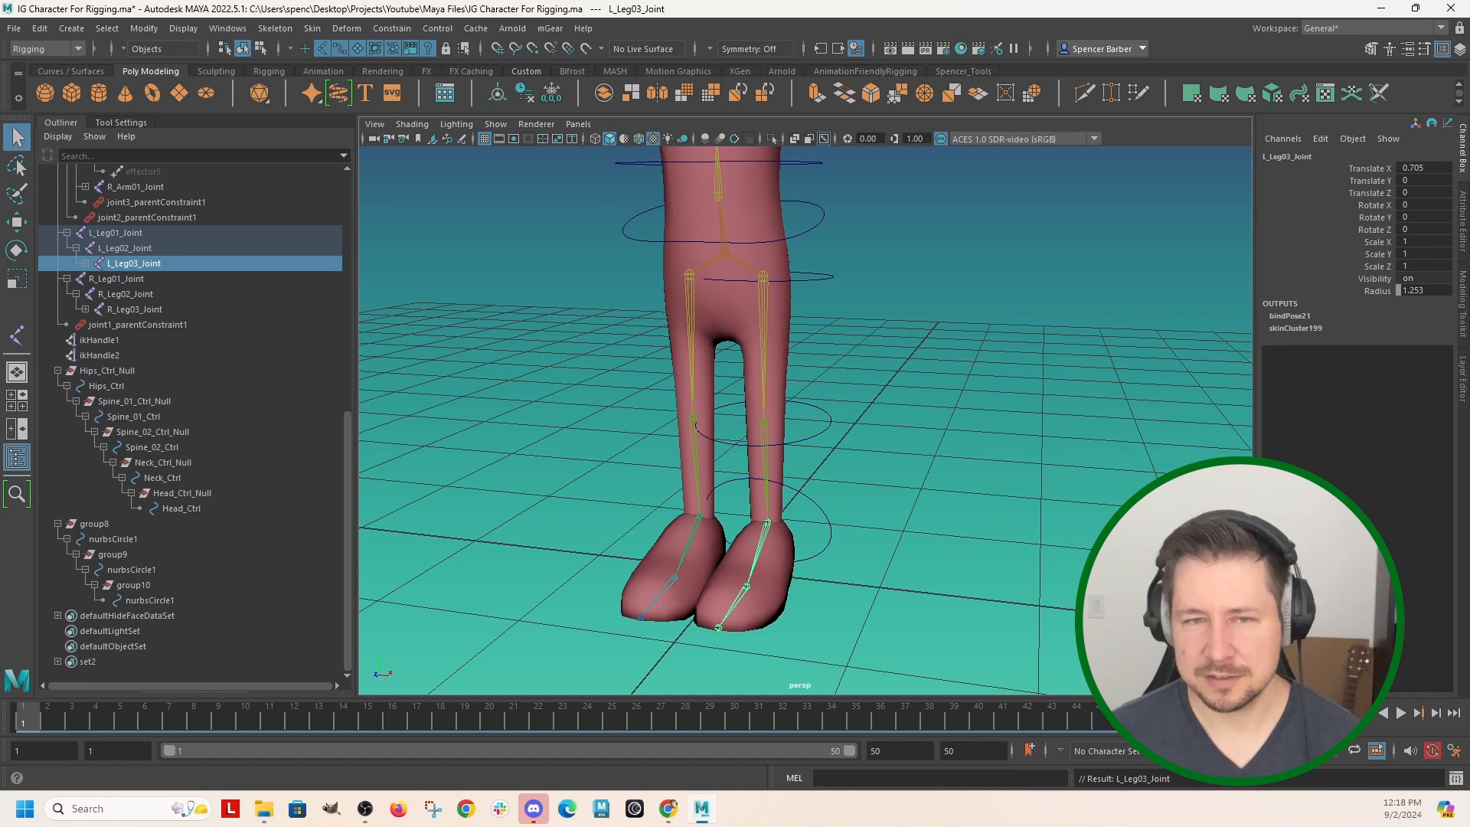
pyautogui.click(988, 438)
# Parent-constrain L_Leg01_Joint to the left hip circle.
pyautogui.keyDown('alt'); pyautogui.moveTo(821, 491); pyautogui.dragTo(771, 328); pyautogui.keyUp('alt')
pyautogui.click(780, 269)
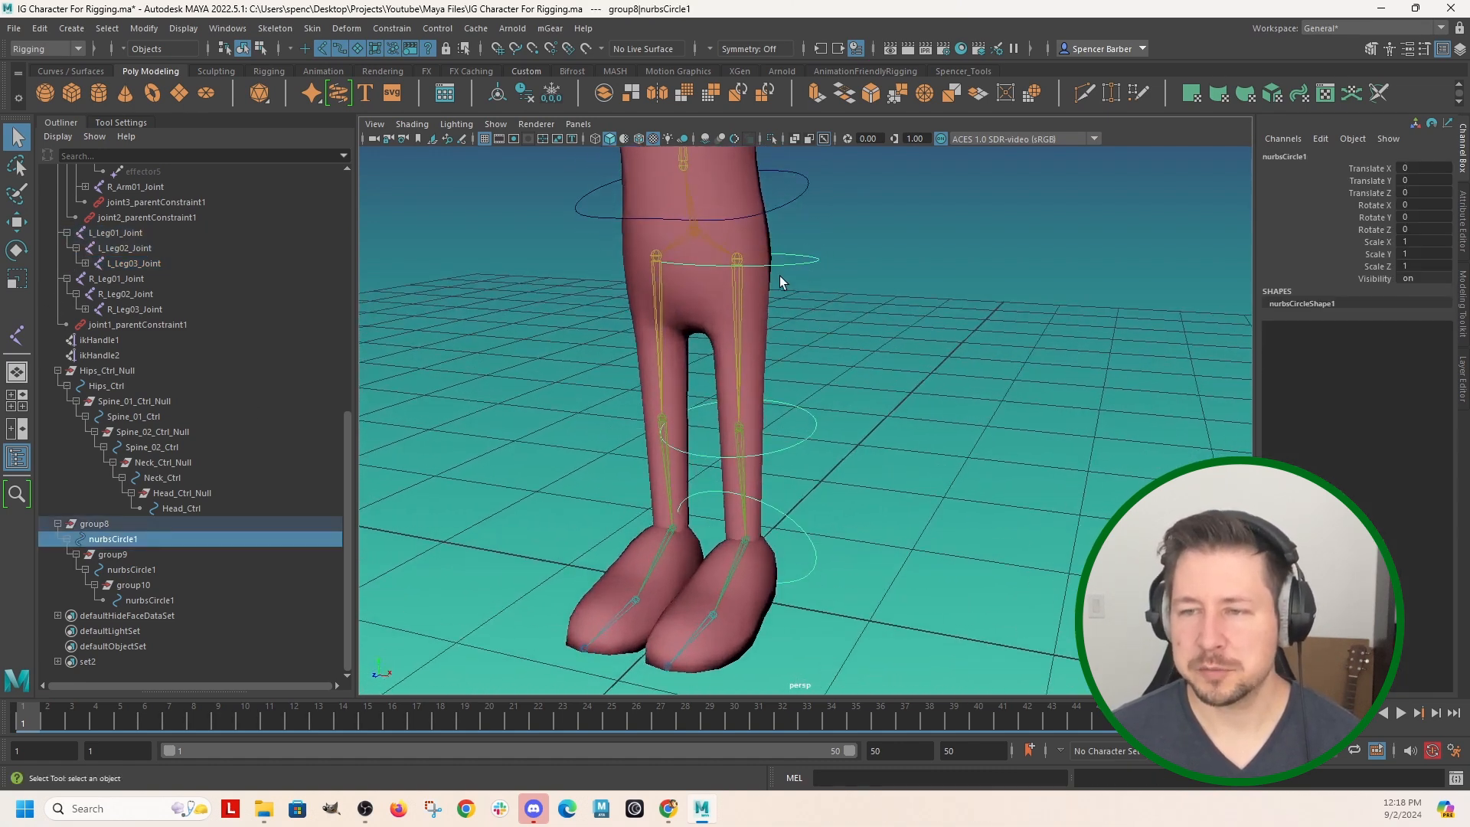
pyautogui.keyDown('shift'); pyautogui.click(737, 300); pyautogui.keyUp('shift')
pyautogui.click(390, 29)
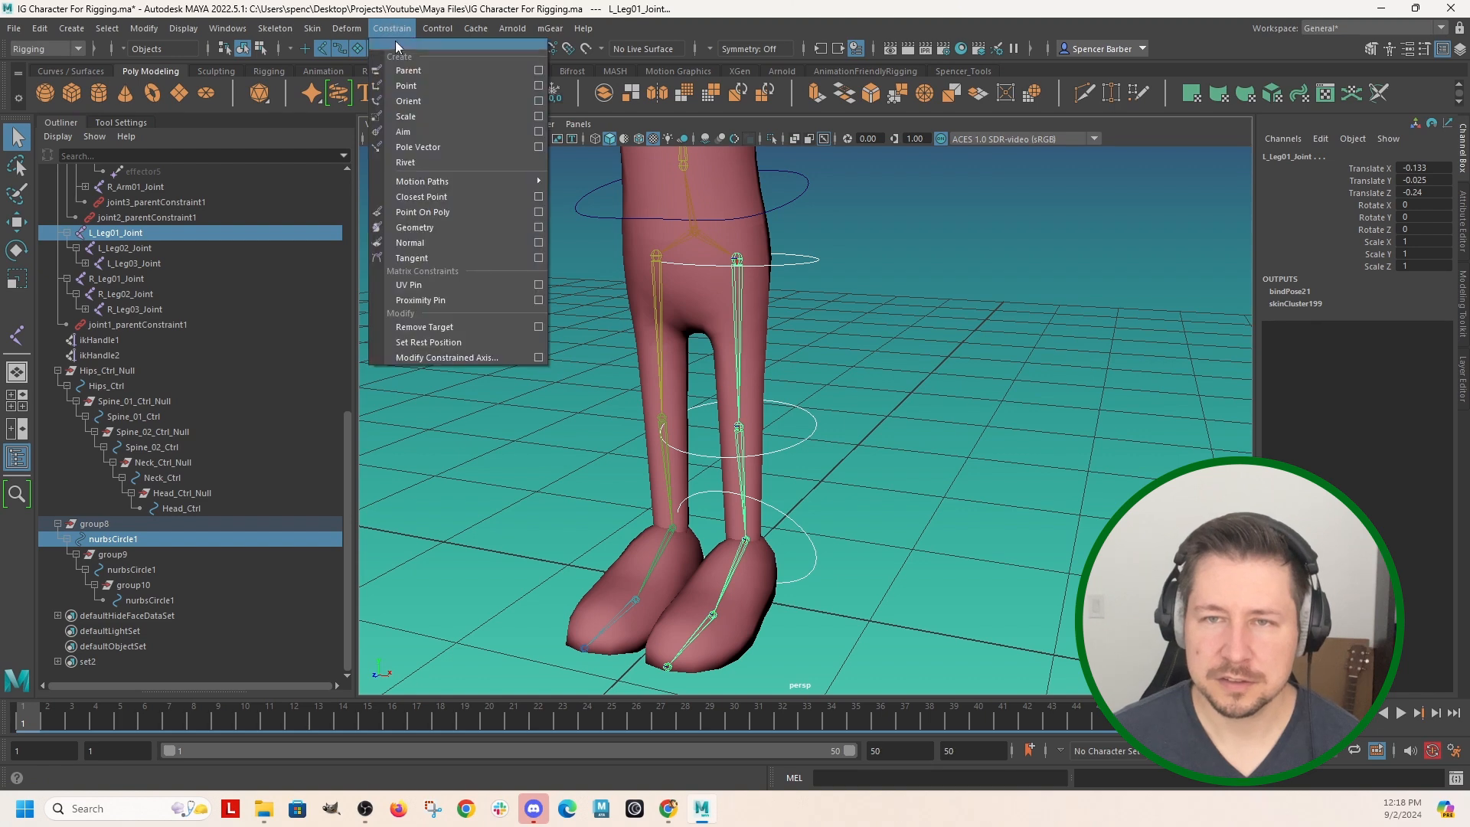
pyautogui.click(408, 70)
# Parent-constrain L_Leg02_Joint to the knee circle and L_Leg03_Joint to the ankle circle.
pyautogui.click(787, 428)
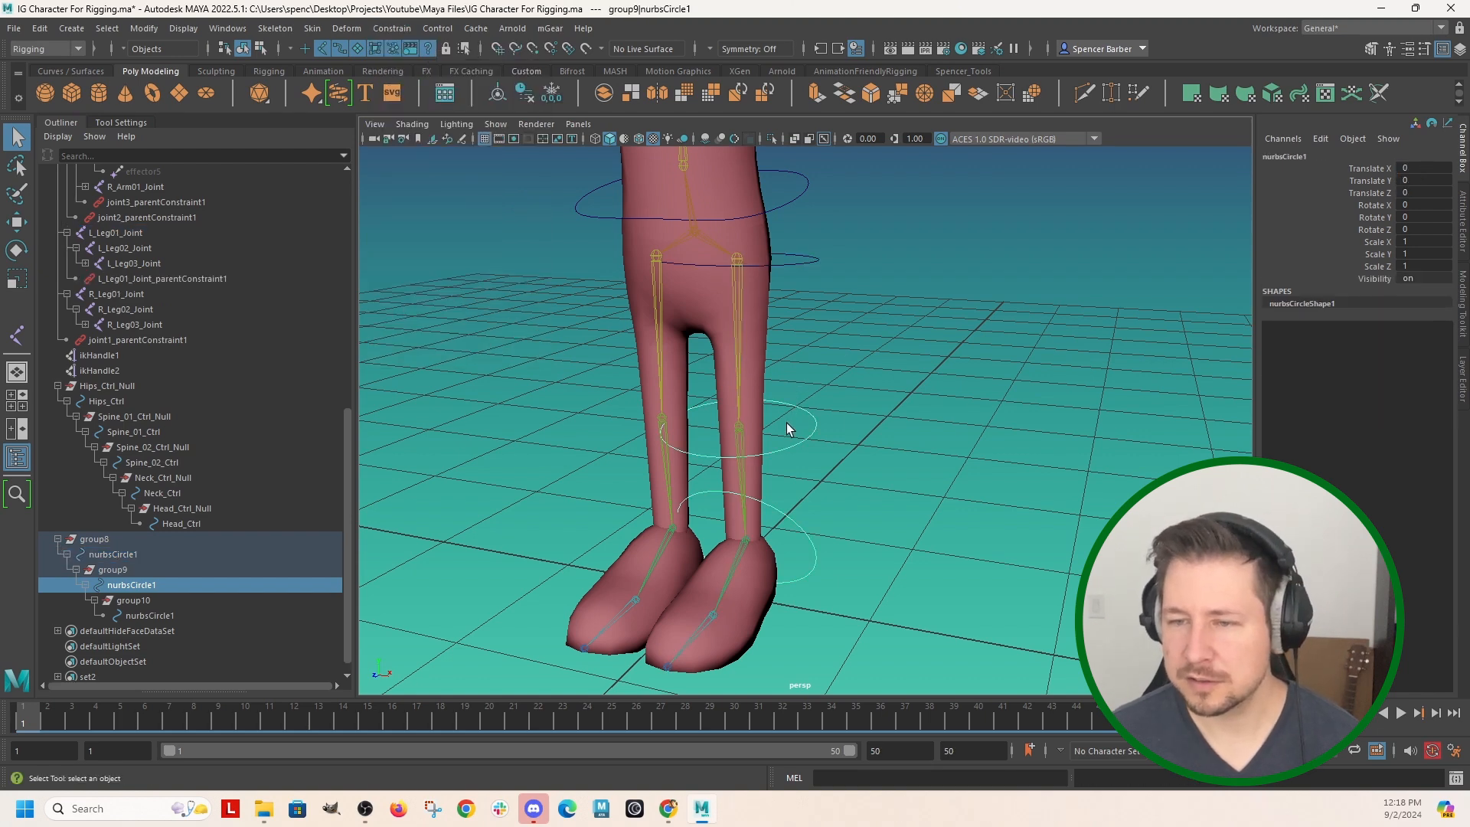
pyautogui.keyDown('shift'); pyautogui.click(740, 477); pyautogui.keyUp('shift')
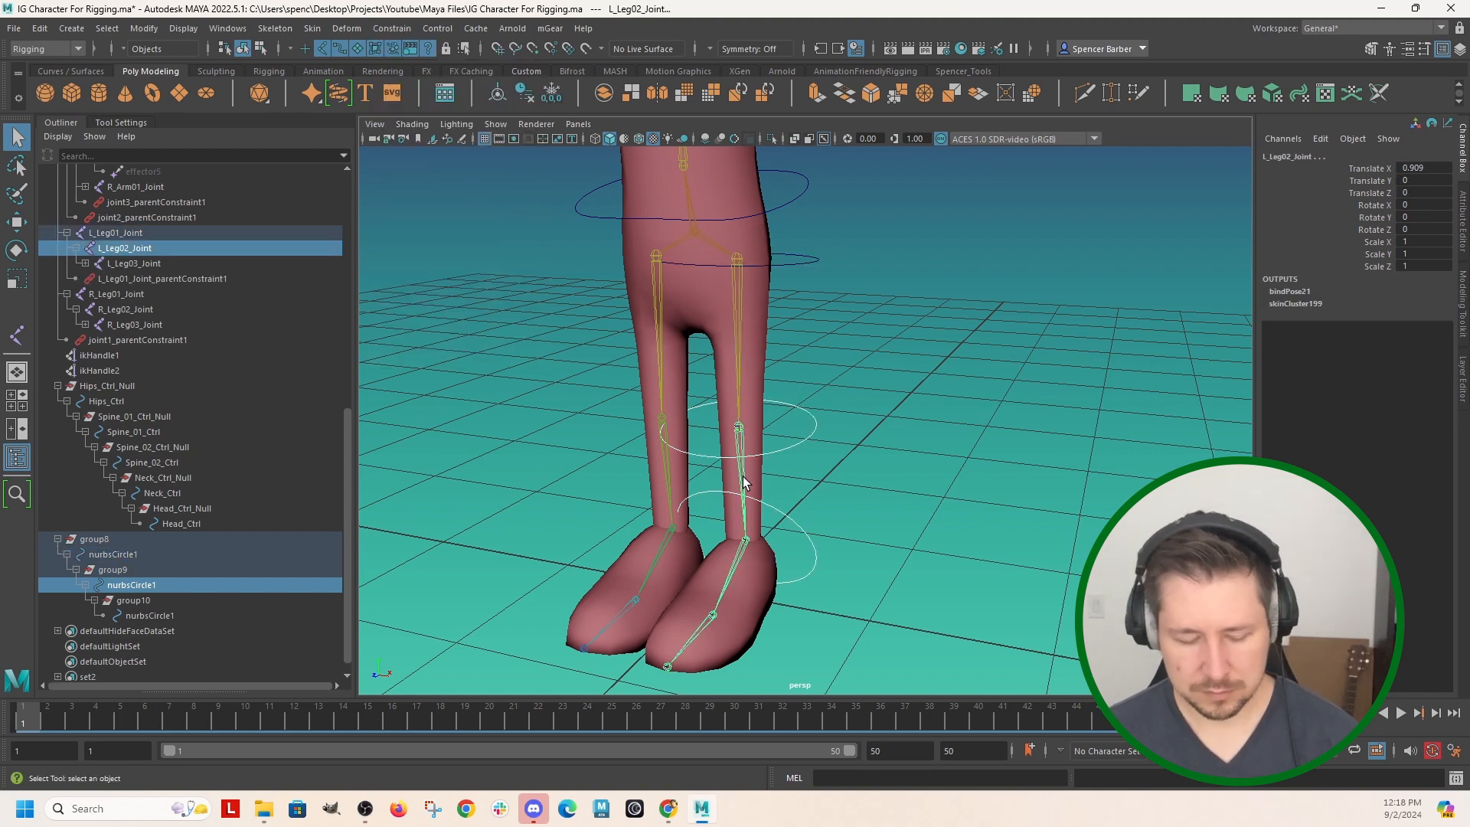
pyautogui.press('g')
pyautogui.click(779, 537)
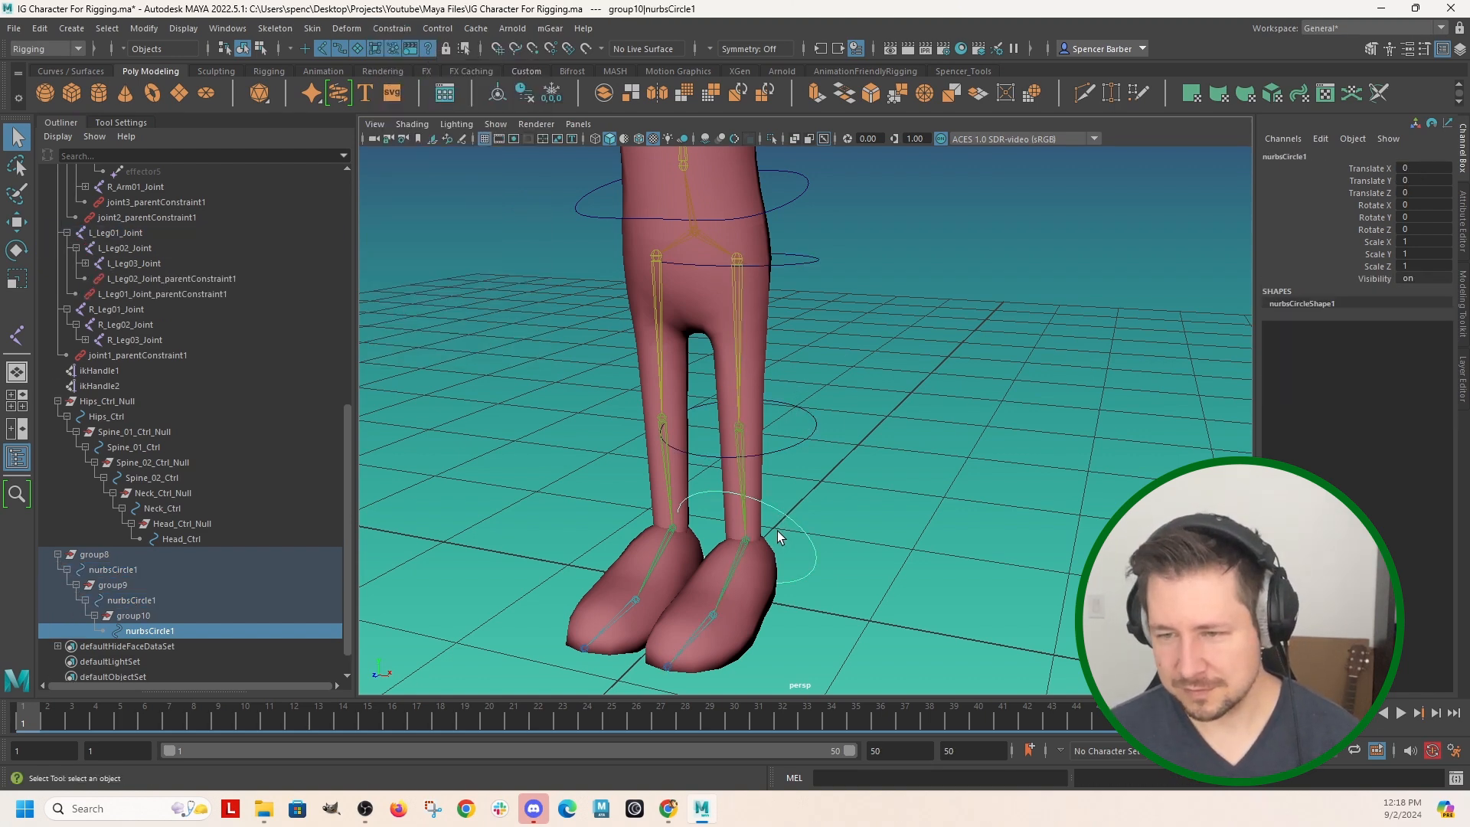
pyautogui.keyDown('shift'); pyautogui.click(741, 549); pyautogui.keyUp('shift')
pyautogui.press('g')
pyautogui.click(921, 387)
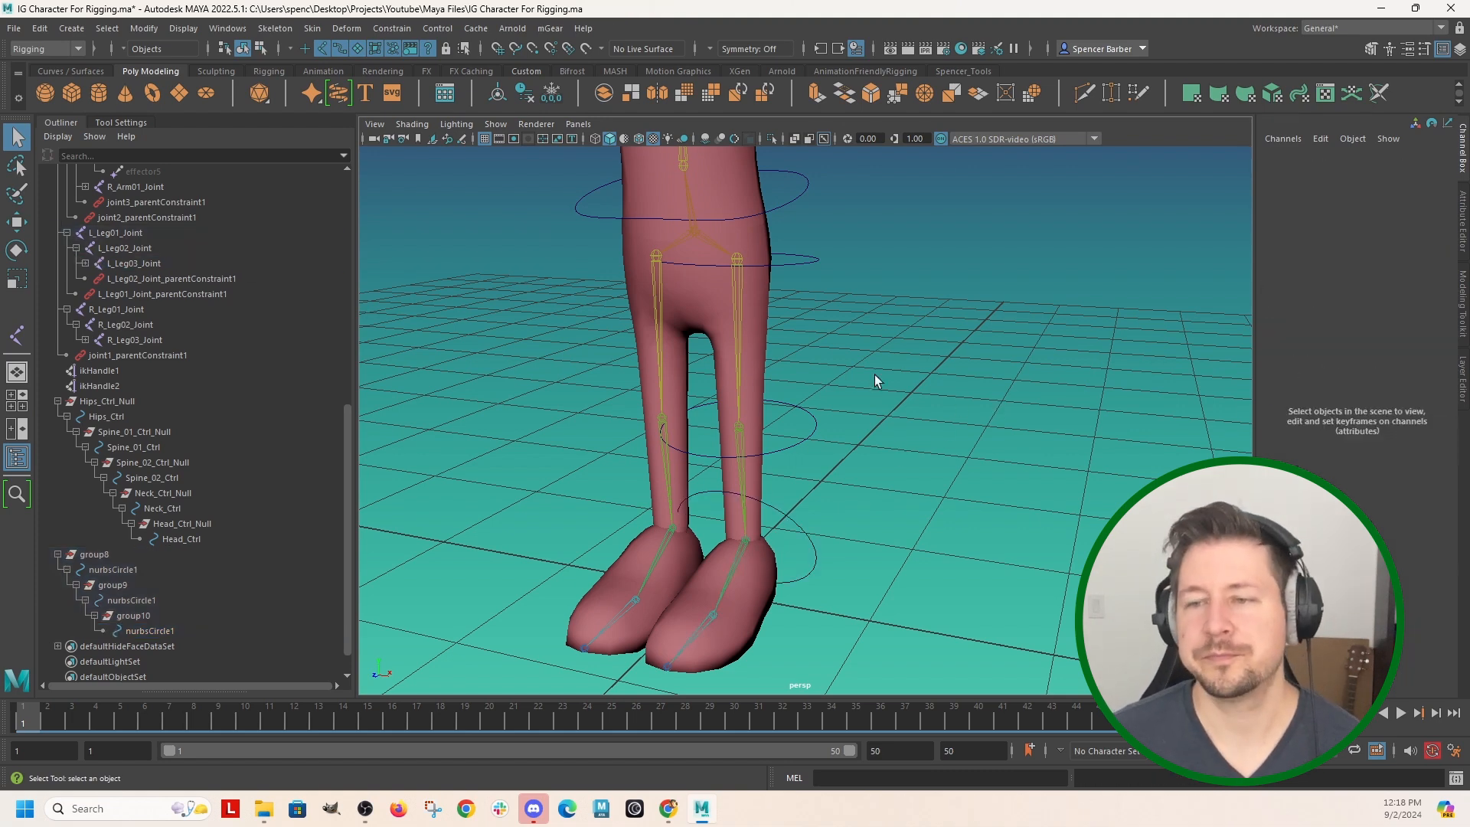
# Rotate the left hip circle to about 66.5 degrees on Y so the left leg is raised sideways.
pyautogui.keyDown('alt'); pyautogui.moveTo(865, 347); pyautogui.dragTo(784, 427, button='right'); pyautogui.keyUp('alt')
pyautogui.keyDown('alt'); pyautogui.moveTo(784, 427); pyautogui.dragTo(802, 427); pyautogui.keyUp('alt')
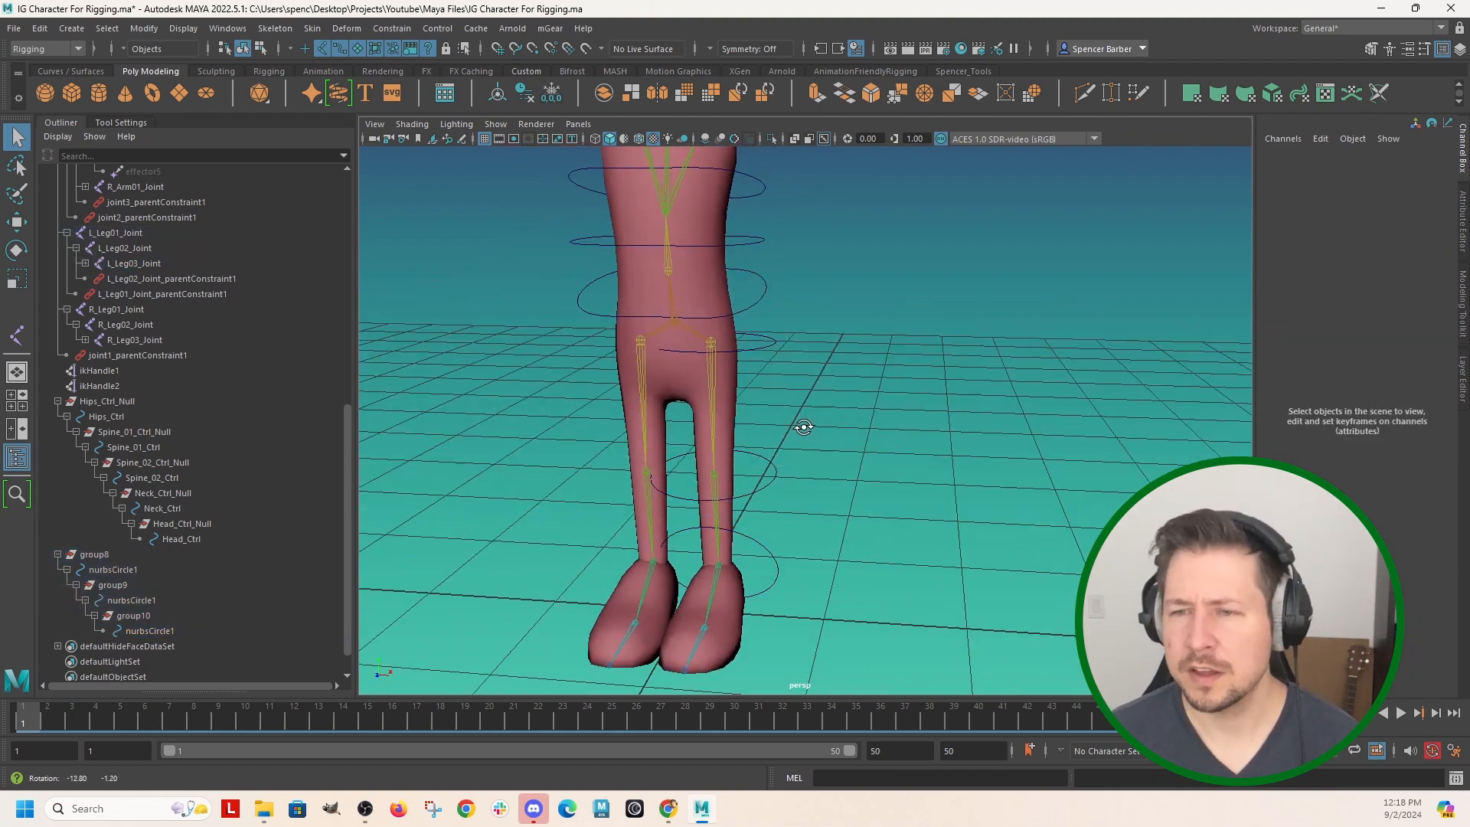
pyautogui.click(770, 347)
pyautogui.press('e')
pyautogui.moveTo(836, 300); pyautogui.dragTo(709, 177)
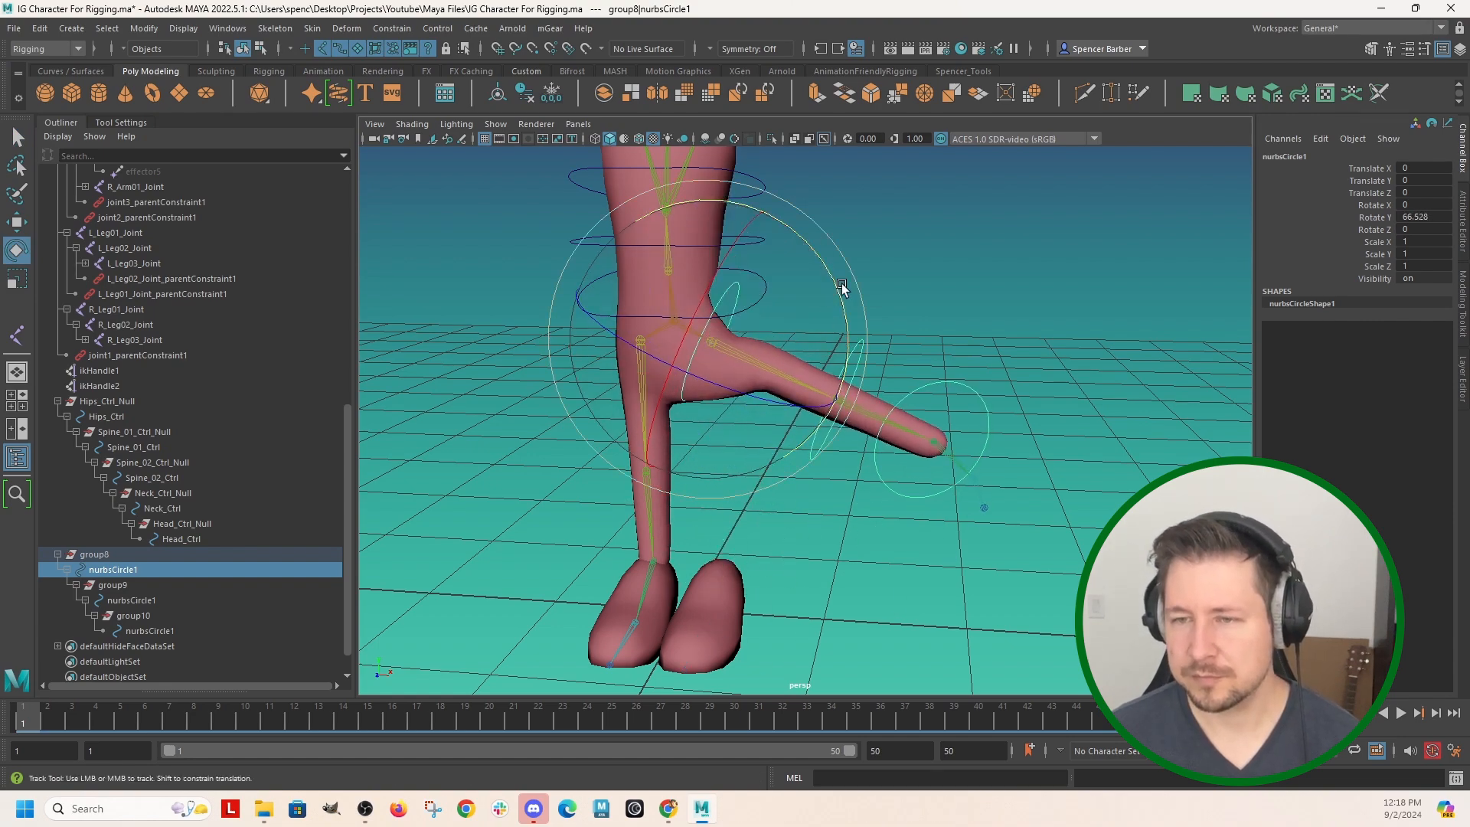
pyautogui.keyDown('alt'); pyautogui.moveTo(847, 289); pyautogui.dragTo(808, 435, button='middle'); pyautogui.keyUp('alt')
pyautogui.keyDown('alt'); pyautogui.moveTo(809, 433); pyautogui.dragTo(822, 412); pyautogui.keyUp('alt')
pyautogui.keyDown('alt'); pyautogui.moveTo(822, 412); pyautogui.dragTo(787, 374, button='right'); pyautogui.keyUp('alt')
pyautogui.keyDown('alt'); pyautogui.moveTo(936, 278); pyautogui.dragTo(991, 362, button='middle'); pyautogui.keyUp('alt')
pyautogui.keyDown('alt'); pyautogui.moveTo(990, 360); pyautogui.dragTo(966, 360); pyautogui.keyUp('alt')
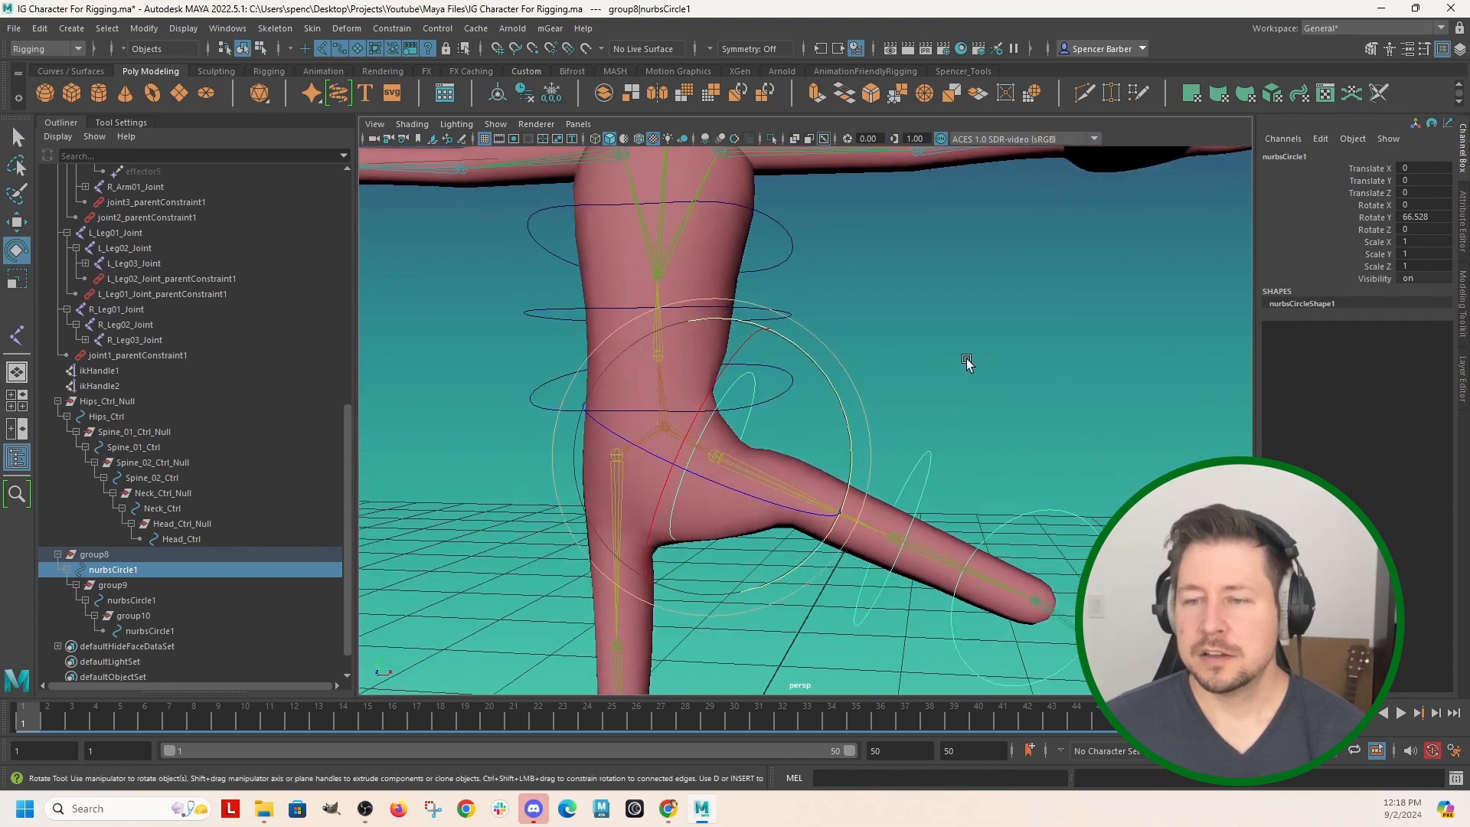
# Select the Body_Geo mesh and start the Paint Skin Weights tool on it.
pyautogui.click(721, 250)
pyautogui.moveTo(721, 249); pyautogui.dragTo(662, 255, button='right')
pyautogui.moveTo(805, 390)
pyautogui.keyDown('alt'); pyautogui.mouseDown()
pyautogui.moveTo(750, 398)
pyautogui.moveTo(826, 399)
pyautogui.mouseUp(); pyautogui.keyUp('alt')
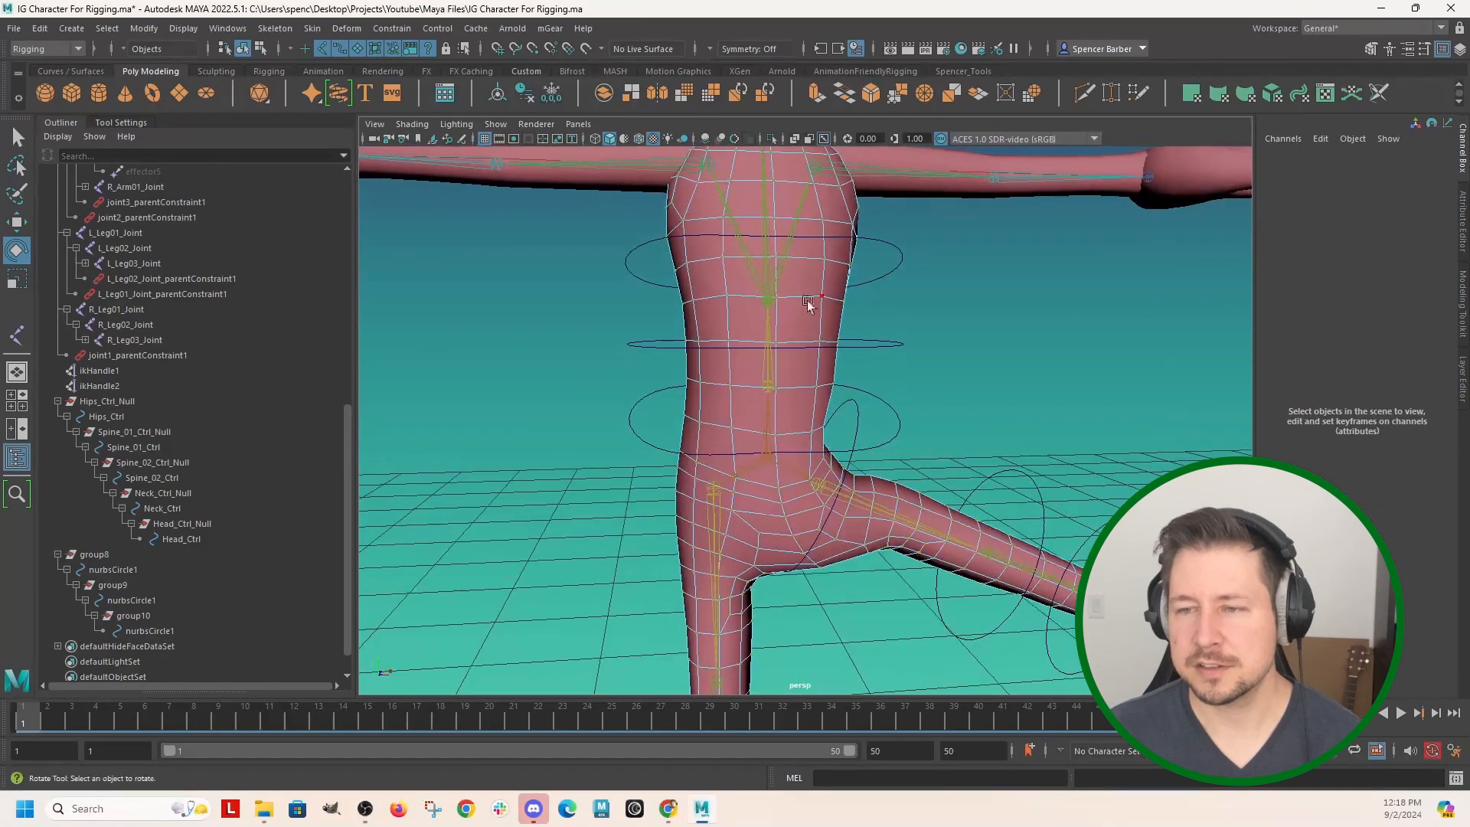
pyautogui.moveTo(833, 303)
pyautogui.mouseDown(button='right')
pyautogui.moveTo(767, 282)
pyautogui.moveTo(787, 278)
pyautogui.mouseUp(button='right')
pyautogui.keyDown('alt'); pyautogui.moveTo(995, 380); pyautogui.dragTo(982, 374); pyautogui.keyUp('alt')
pyautogui.scroll(-3, 222, 444)
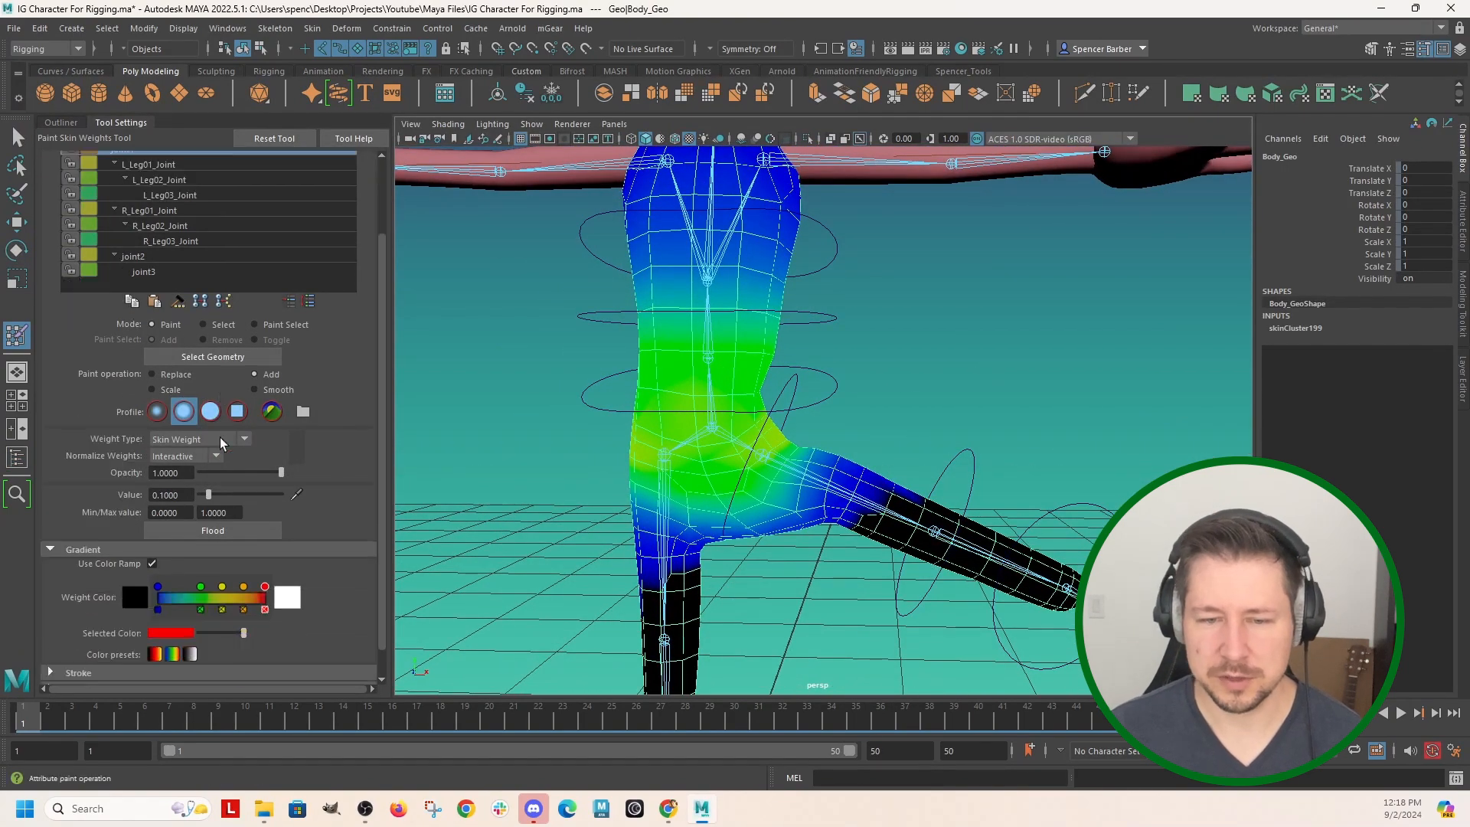
# Compare the greyscale and coloured weight displays on the body by switching Use Color Ramp off and on.
pyautogui.scroll(-1, 222, 444)
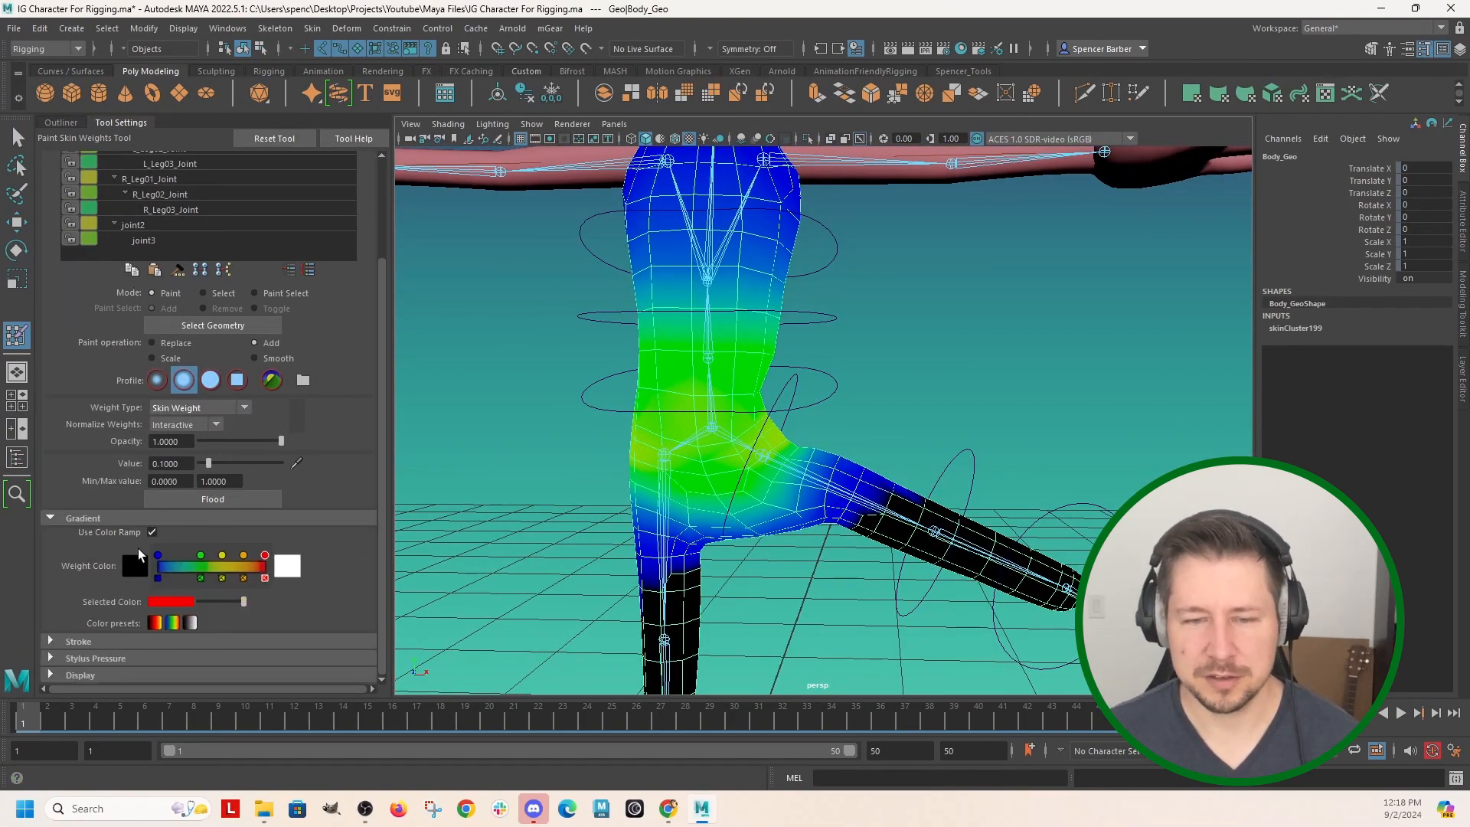
pyautogui.click(152, 531)
pyautogui.keyDown('alt'); pyautogui.moveTo(535, 522); pyautogui.dragTo(711, 528); pyautogui.keyUp('alt')
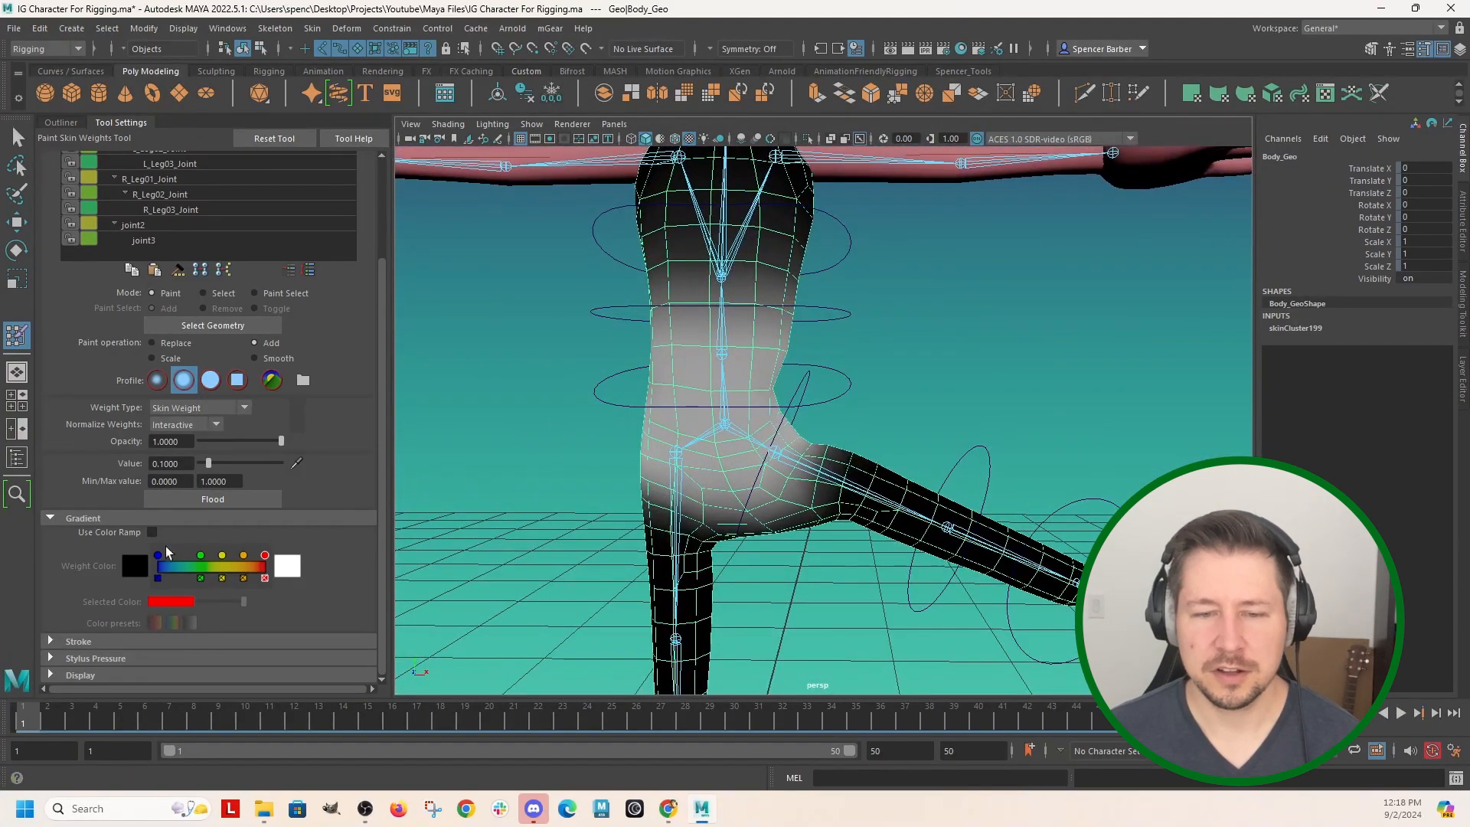
pyautogui.click(153, 532)
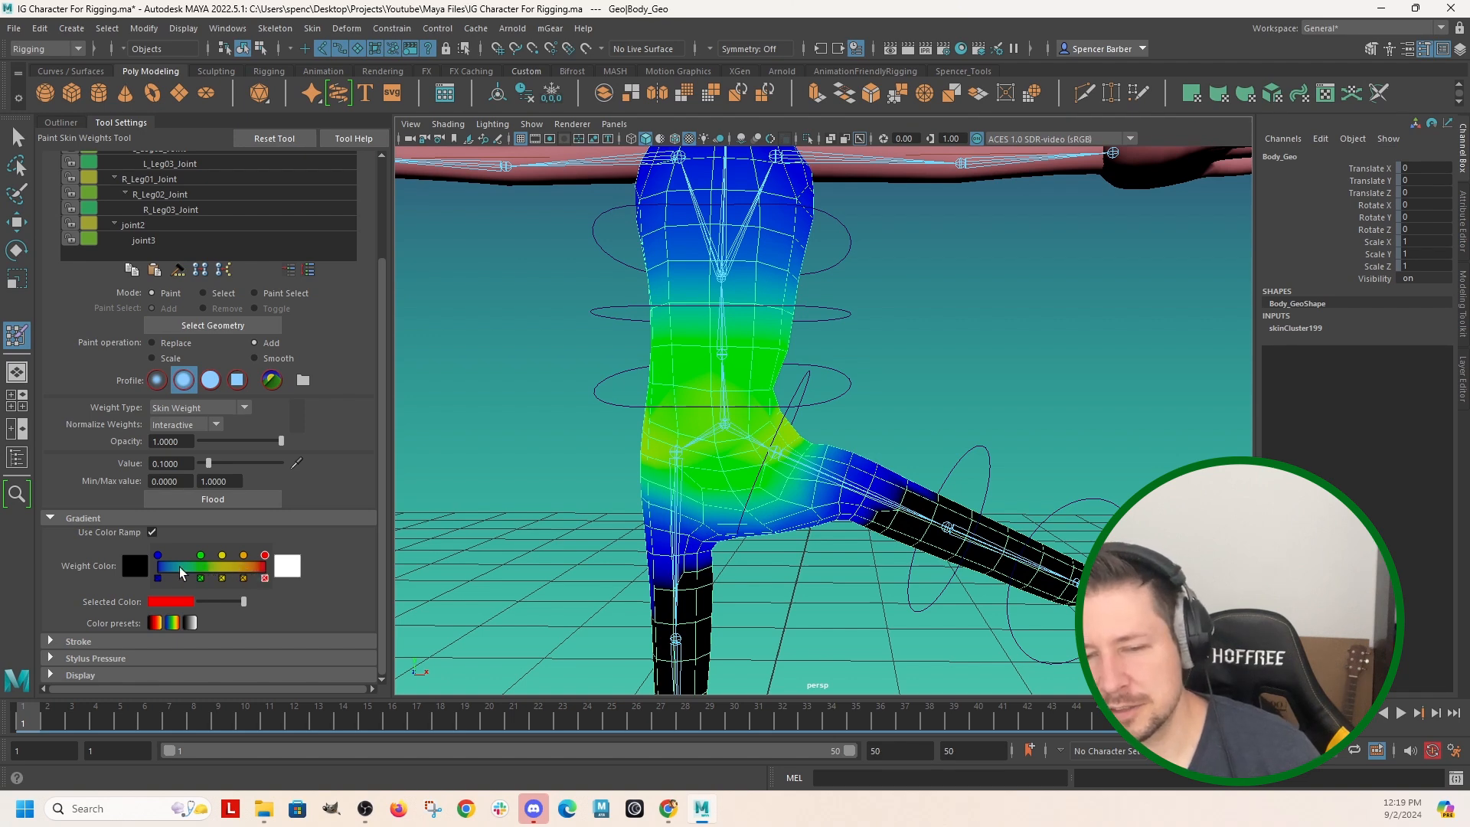
pyautogui.click(152, 532)
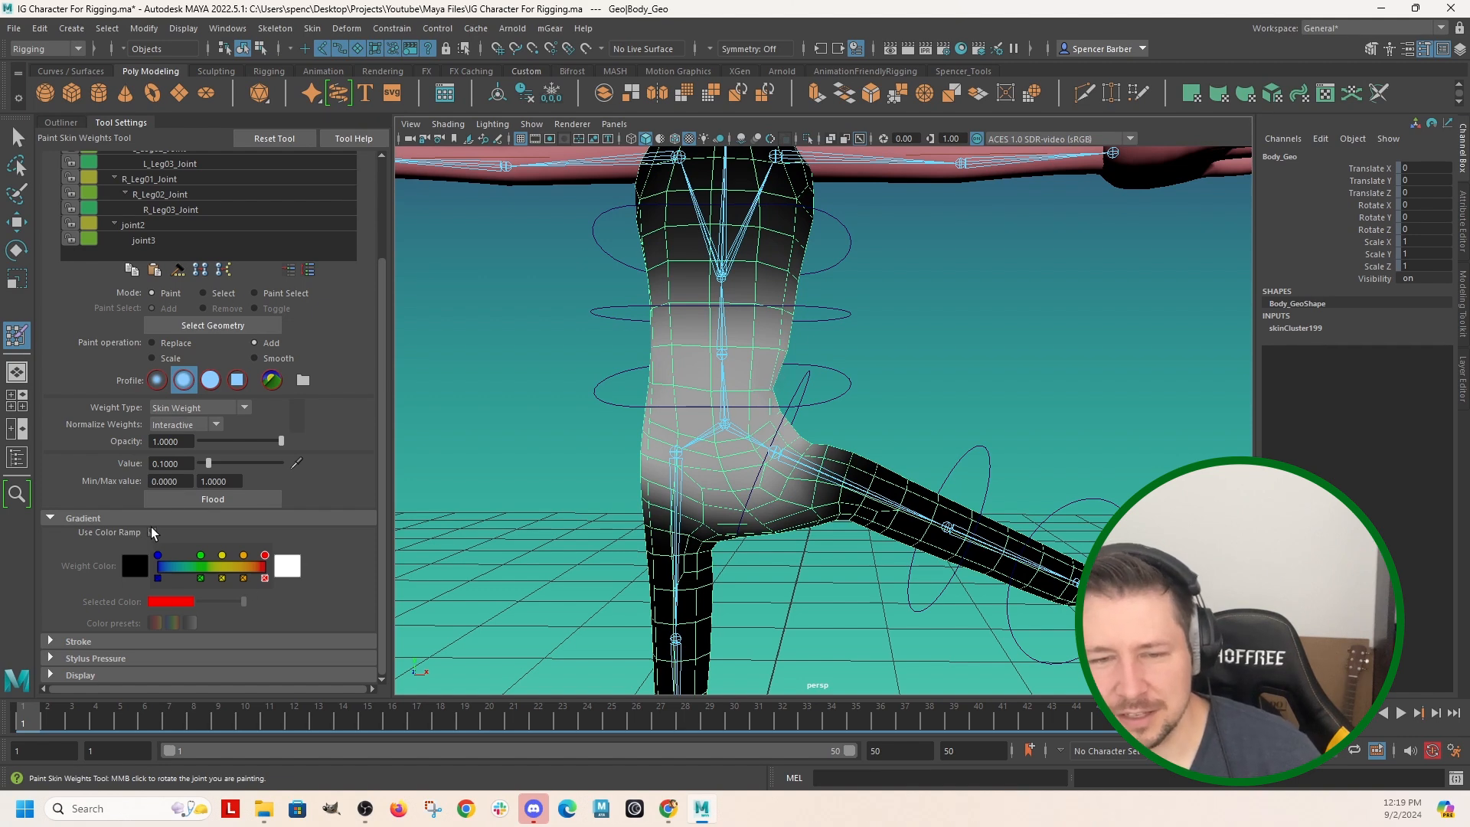
pyautogui.click(152, 532)
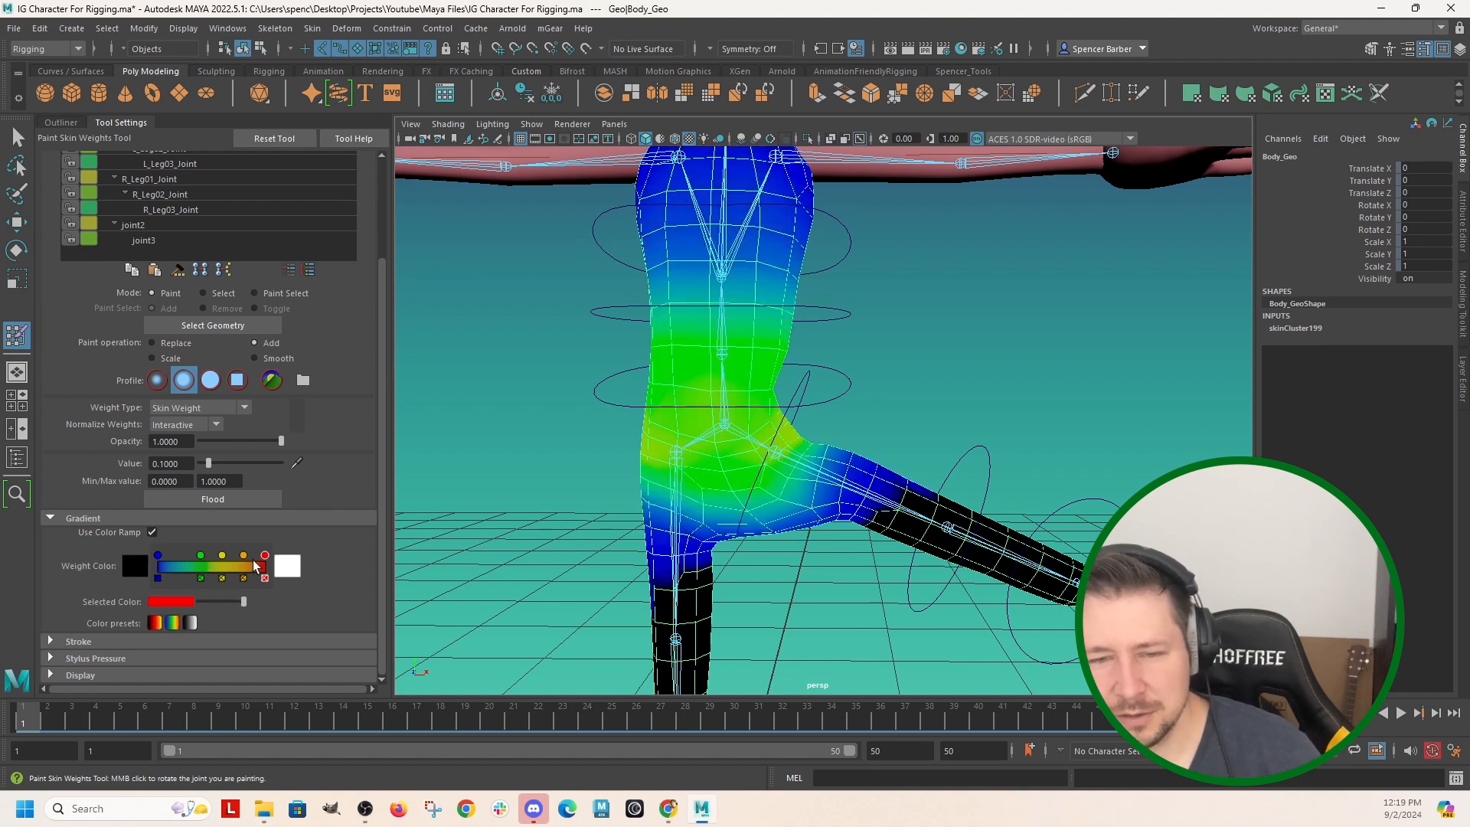
# Shift the green, yellow and orange markers of the weight color ramp toward its low end.
pyautogui.moveTo(200, 555)
pyautogui.mouseDown()
pyautogui.moveTo(214, 561)
pyautogui.moveTo(185, 557)
pyautogui.mouseUp()
pyautogui.click(246, 558)
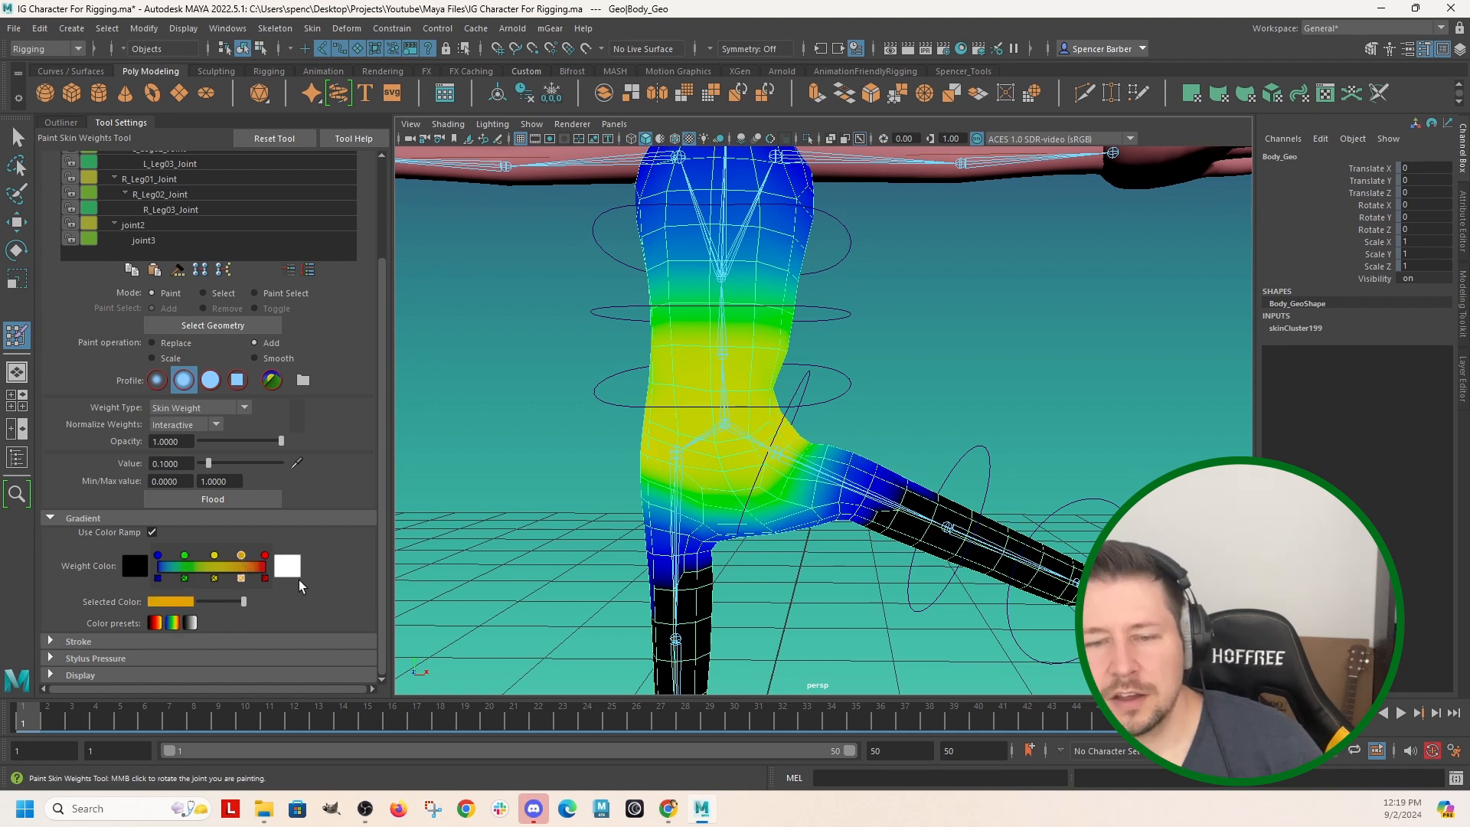
pyautogui.moveTo(845, 403)
pyautogui.keyDown('alt'); pyautogui.mouseDown()
pyautogui.moveTo(788, 426)
pyautogui.moveTo(801, 425)
pyautogui.moveTo(773, 367)
pyautogui.mouseUp(); pyautogui.keyUp('alt')
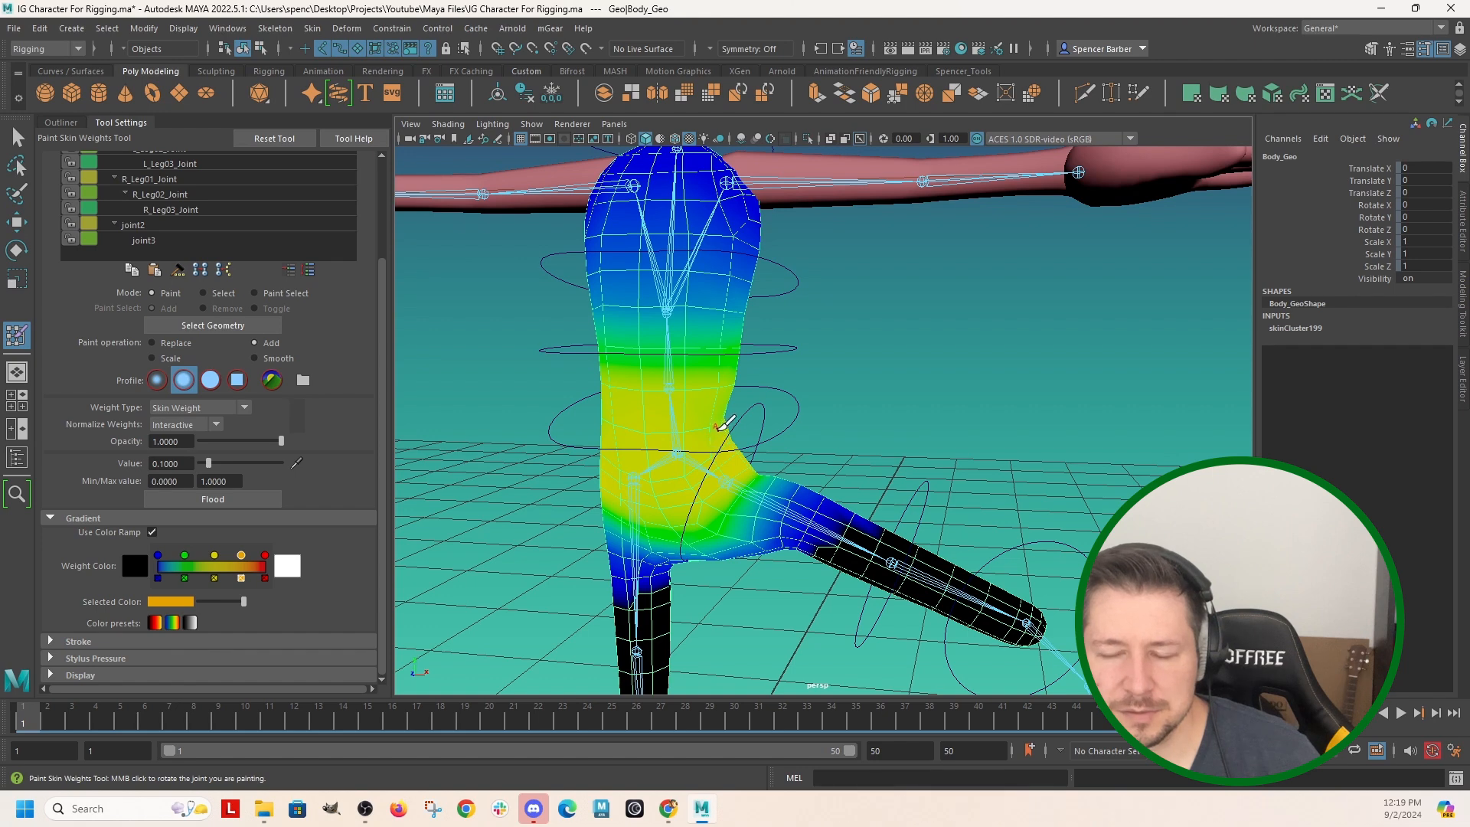
pyautogui.scroll(3, 715, 430)
pyautogui.keyDown('alt'); pyautogui.moveTo(604, 427); pyautogui.dragTo(770, 329, button='middle'); pyautogui.keyUp('alt')
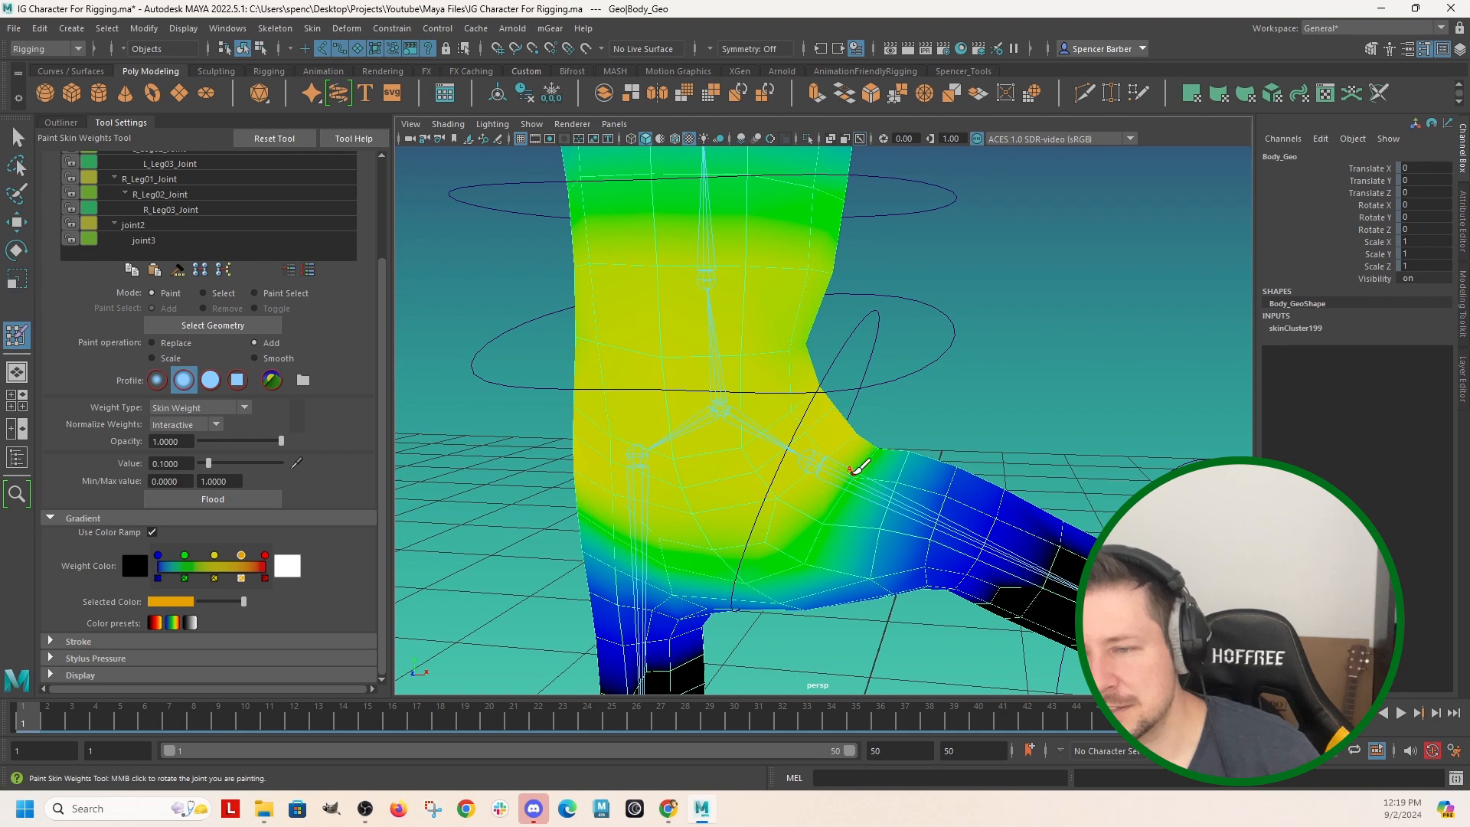
pyautogui.scroll(-3, 894, 484)
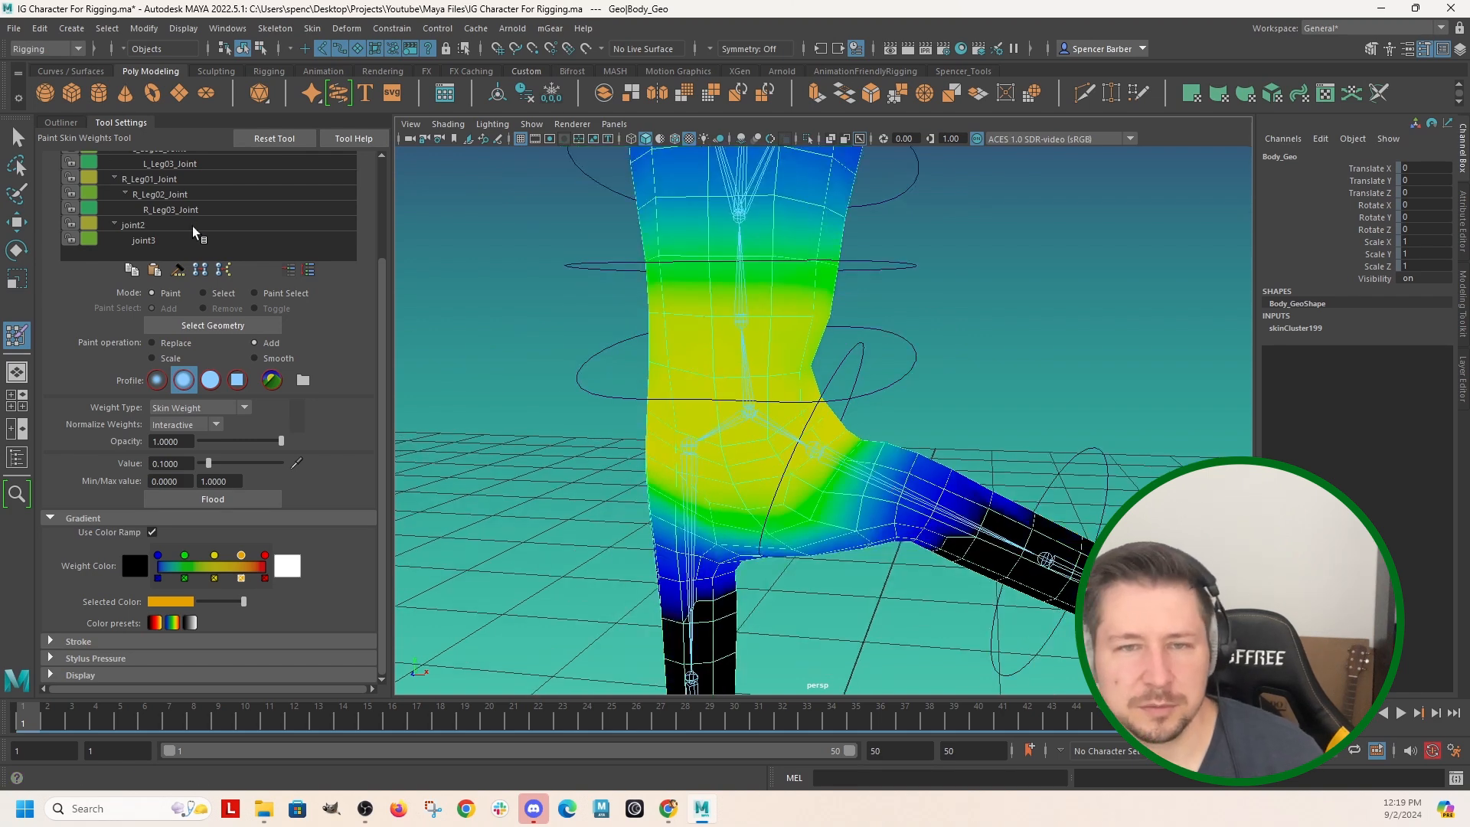
# Rename the root joint in the influences list to Hip_Joint.
pyautogui.scroll(3, 385, 301)
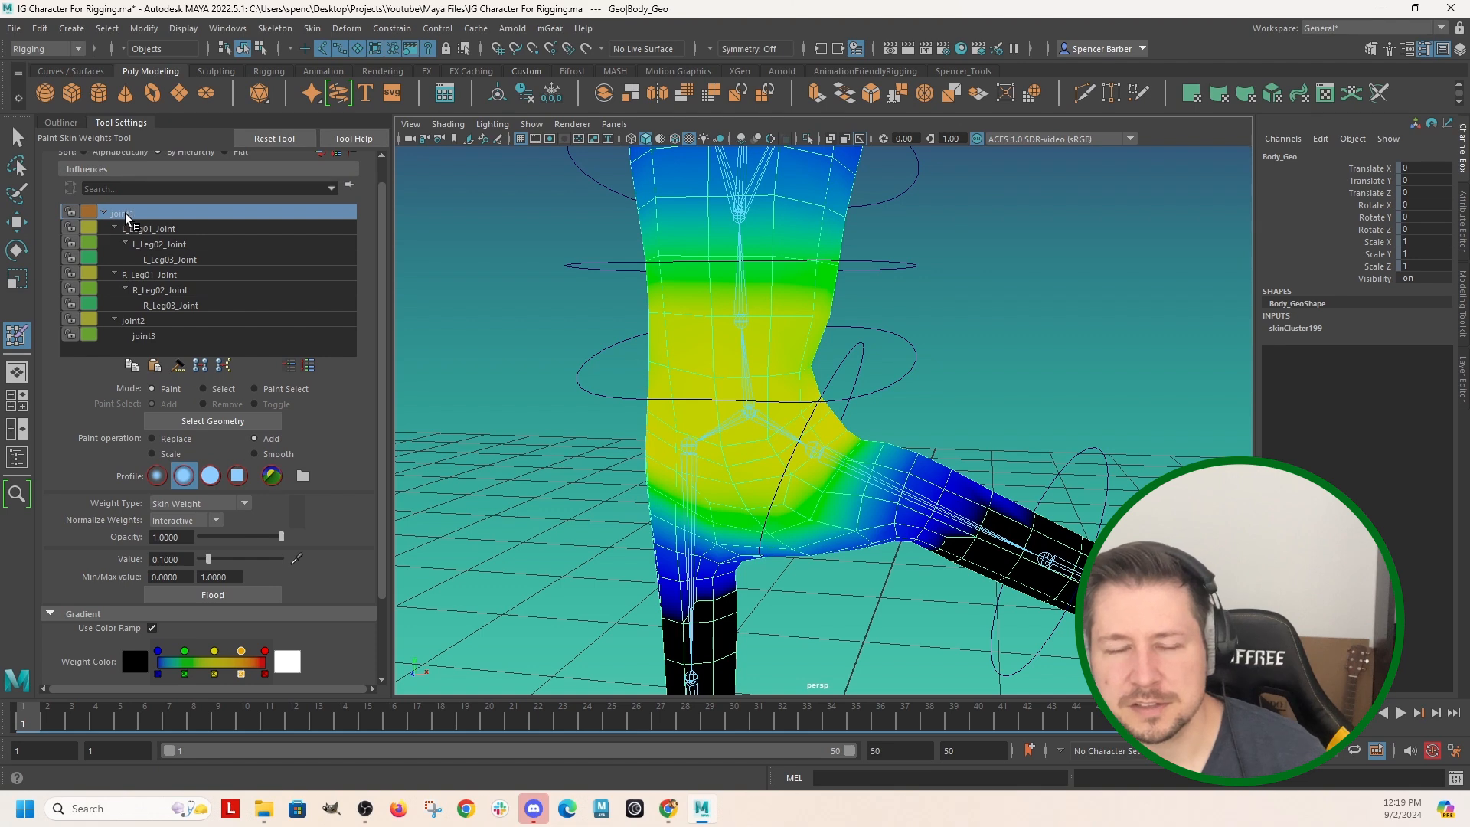
pyautogui.doubleClick(125, 215)
pyautogui.write('Hip')
pyautogui.press('Return')
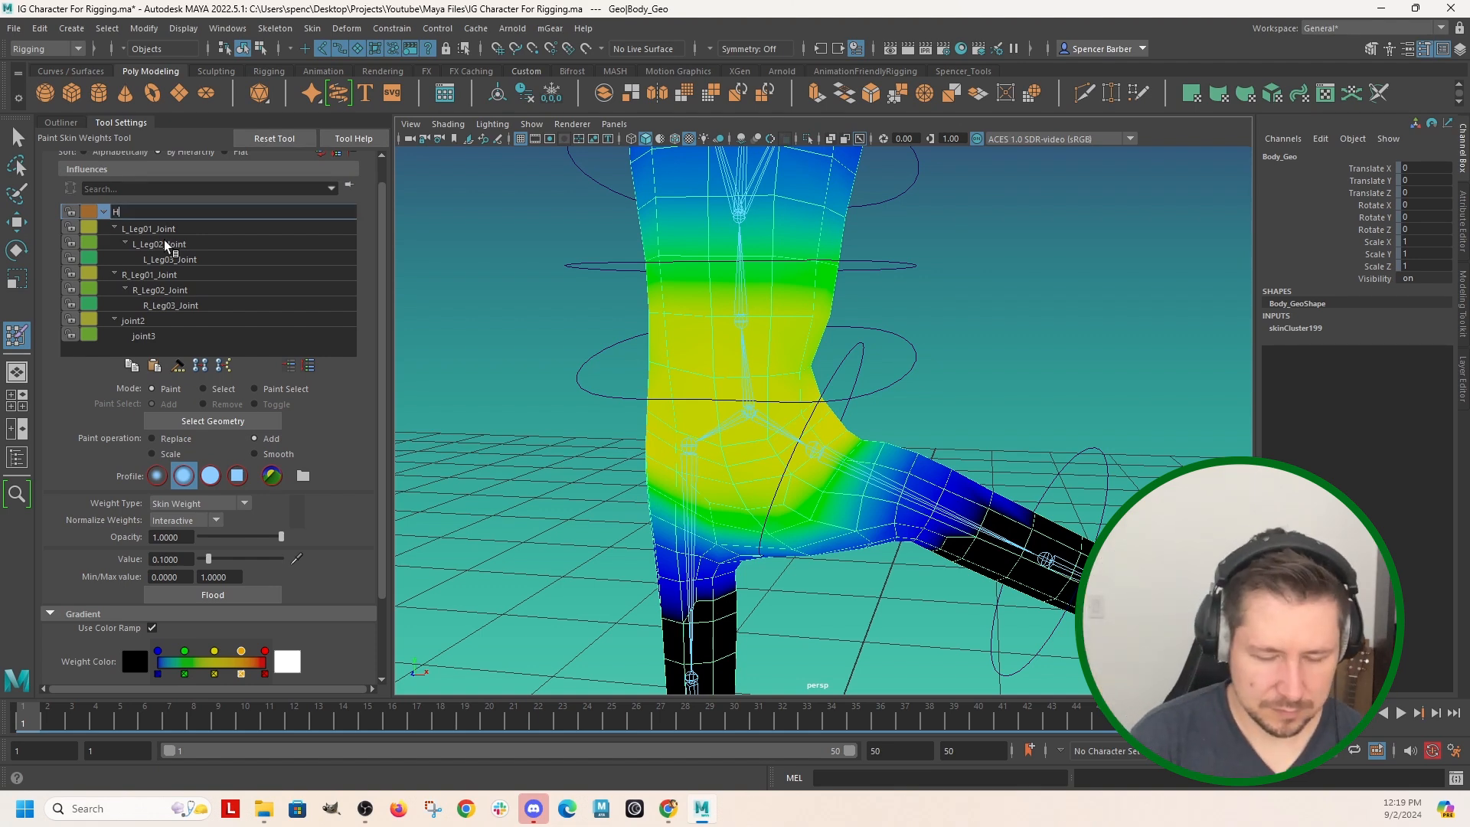
pyautogui.write('_Joint')
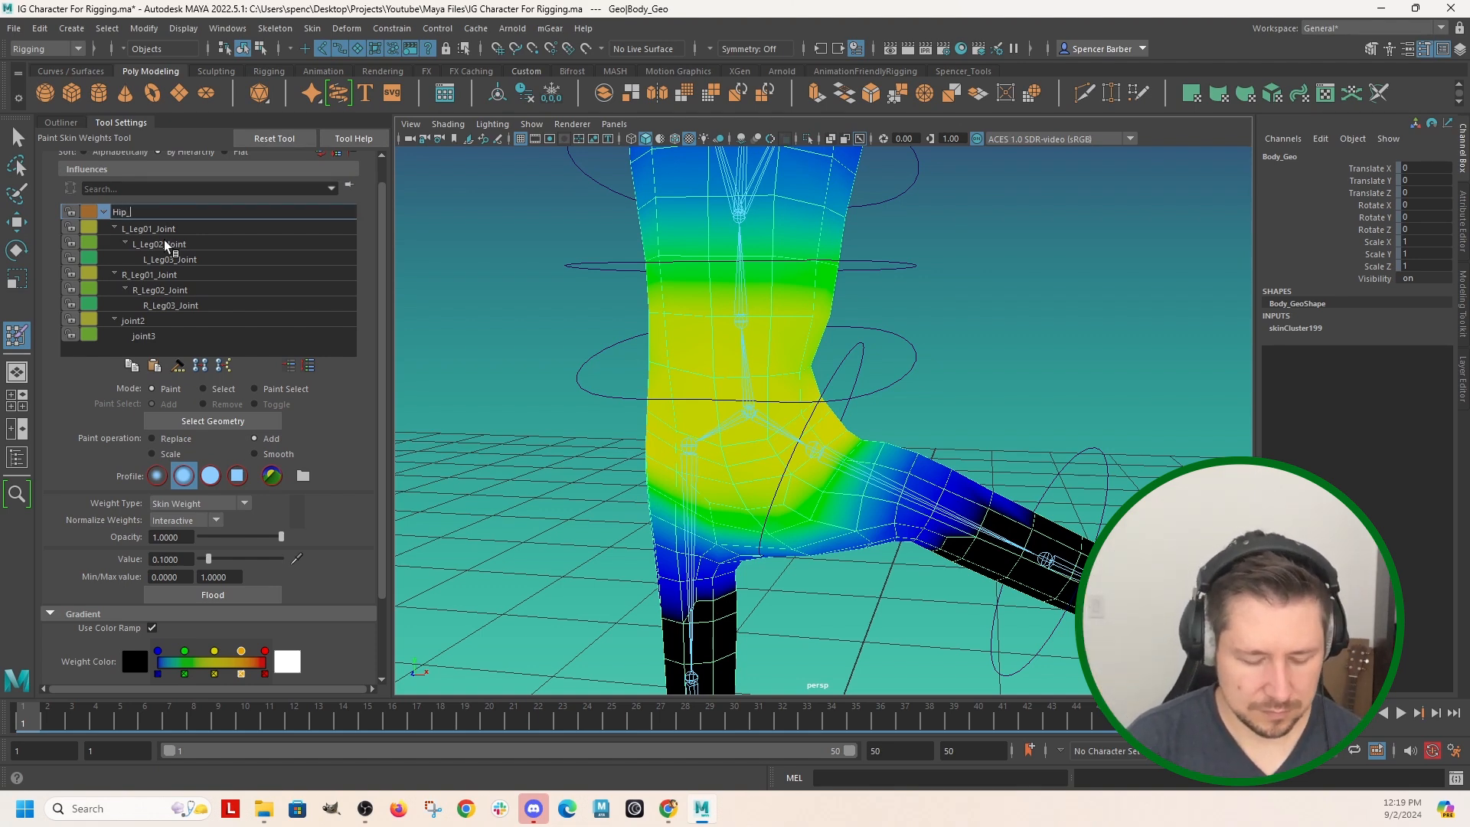
pyautogui.press('Return')
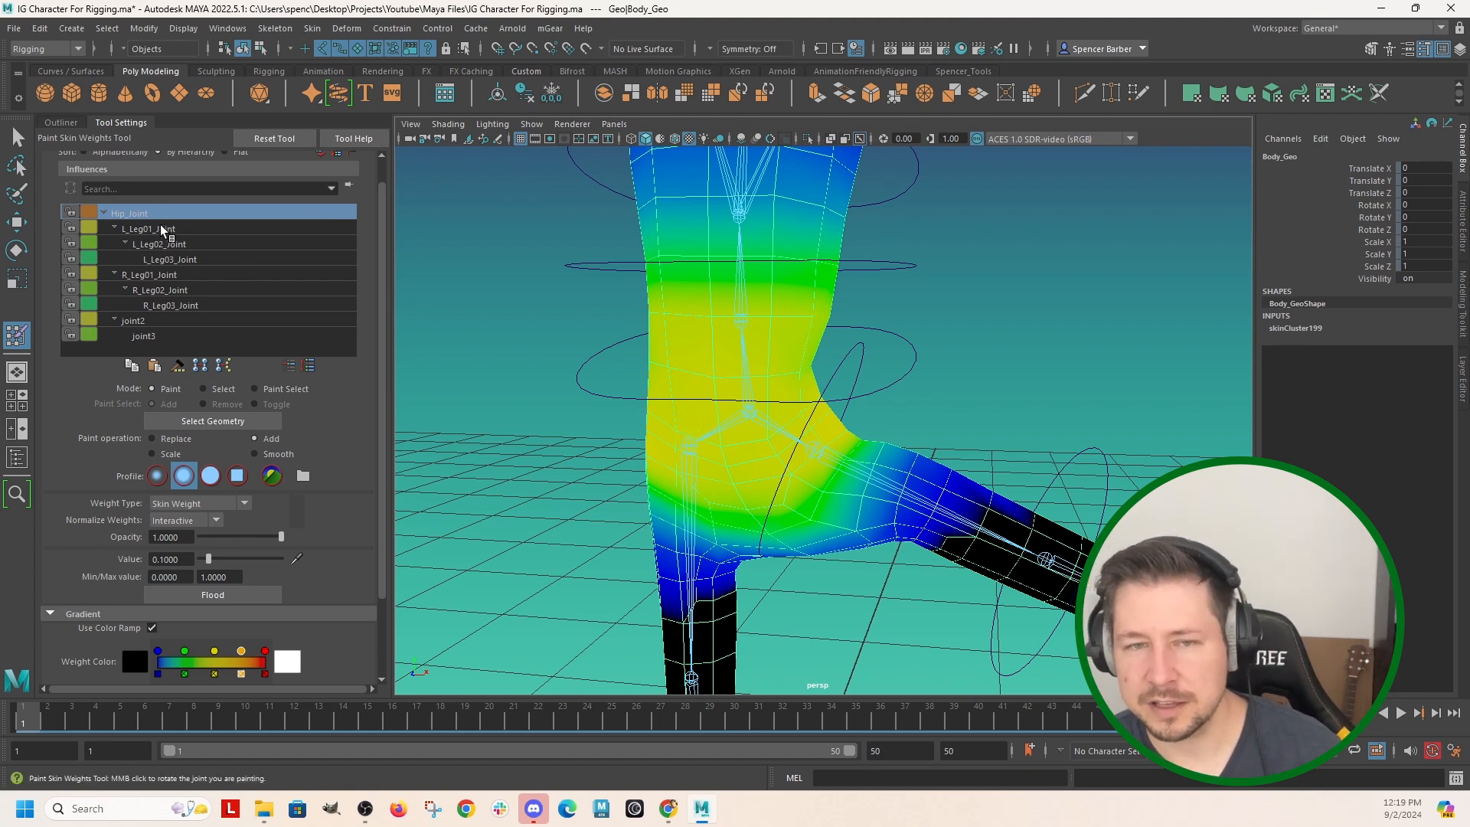
# Paint added skin weight for L_Leg01_Joint over the left thigh and outer hip with the Add operation at value 0.1.
pyautogui.click(149, 229)
pyautogui.scroll(-5, 956, 531)
pyautogui.keyDown('alt'); pyautogui.moveTo(965, 434); pyautogui.dragTo(957, 332, button='middle'); pyautogui.keyUp('alt')
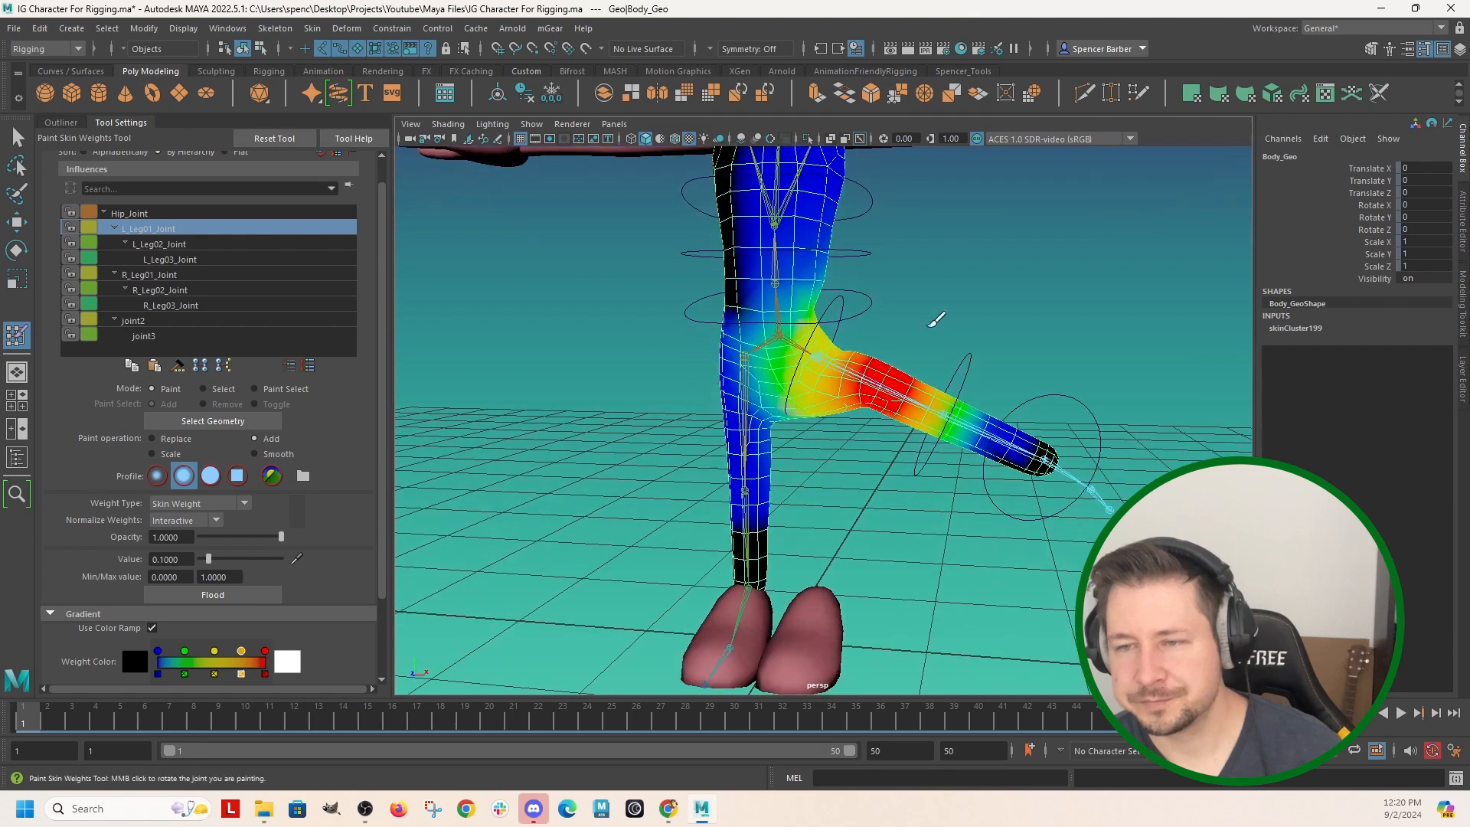
pyautogui.scroll(3, 850, 370)
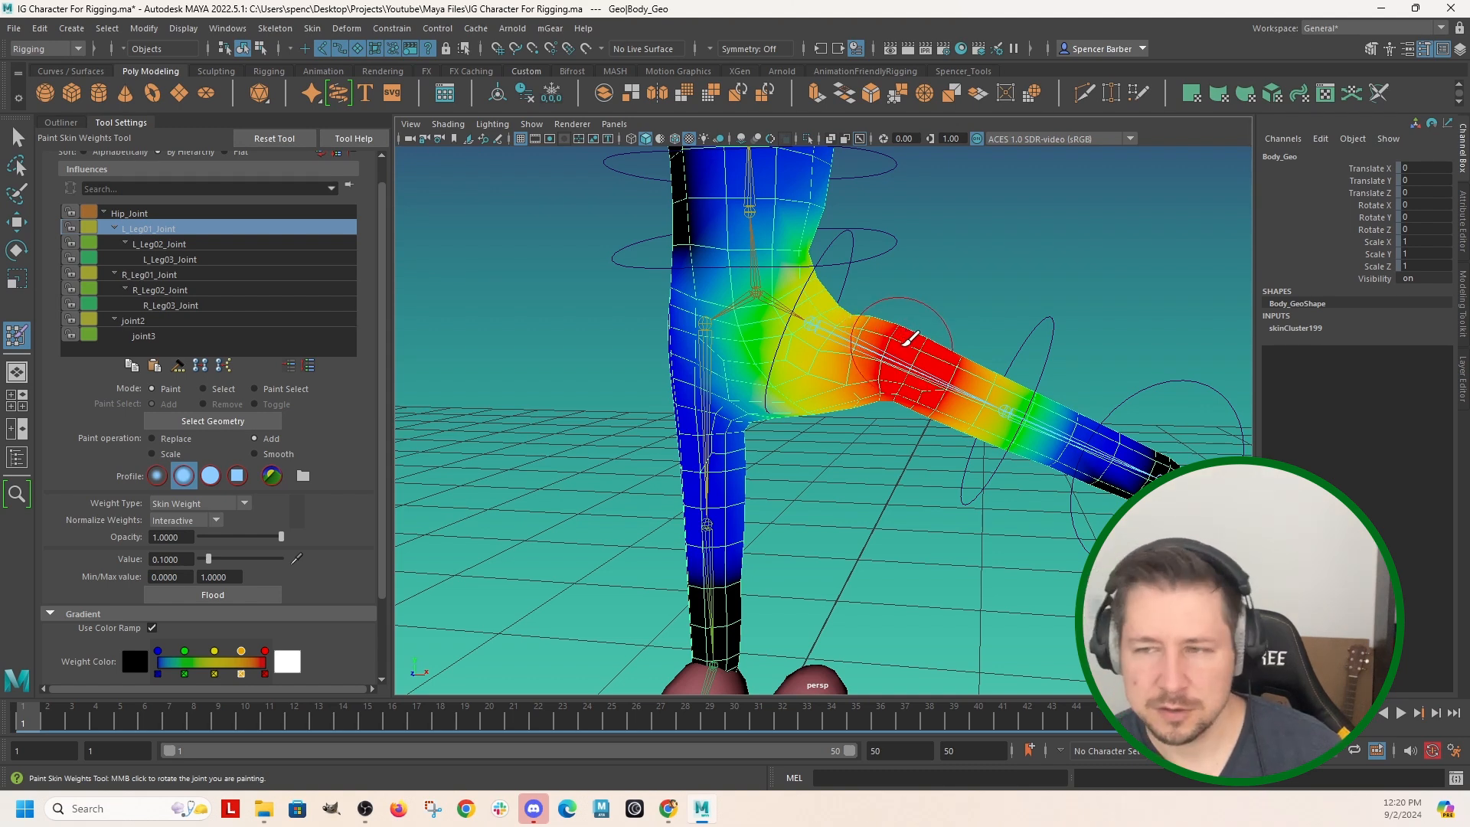
pyautogui.moveTo(900, 345)
pyautogui.mouseDown()
pyautogui.moveTo(1060, 311)
pyautogui.moveTo(945, 330)
pyautogui.moveTo(1011, 347)
pyautogui.moveTo(948, 397)
pyautogui.moveTo(932, 385)
pyautogui.mouseUp()
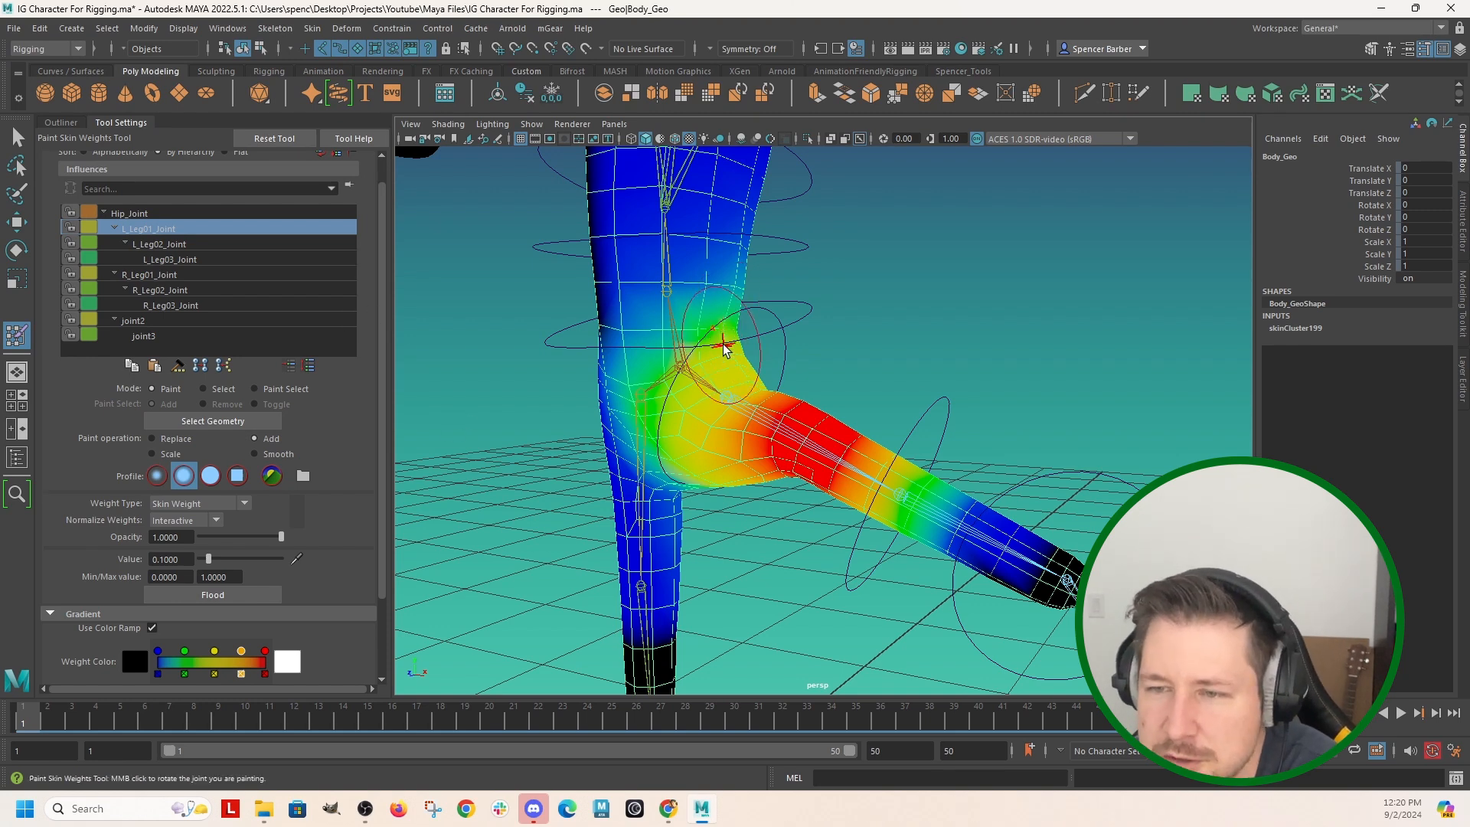
pyautogui.moveTo(754, 387)
pyautogui.mouseDown()
pyautogui.moveTo(810, 443)
pyautogui.moveTo(787, 491)
pyautogui.moveTo(781, 449)
pyautogui.moveTo(716, 443)
pyautogui.moveTo(742, 377)
pyautogui.moveTo(699, 387)
pyautogui.moveTo(715, 388)
pyautogui.moveTo(758, 471)
pyautogui.moveTo(824, 360)
pyautogui.moveTo(580, 379)
pyautogui.moveTo(689, 398)
pyautogui.moveTo(689, 424)
pyautogui.moveTo(697, 394)
pyautogui.moveTo(690, 413)
pyautogui.moveTo(712, 418)
pyautogui.moveTo(700, 398)
pyautogui.moveTo(791, 433)
pyautogui.moveTo(886, 426)
pyautogui.mouseUp()
pyautogui.scroll(3, 791, 433)
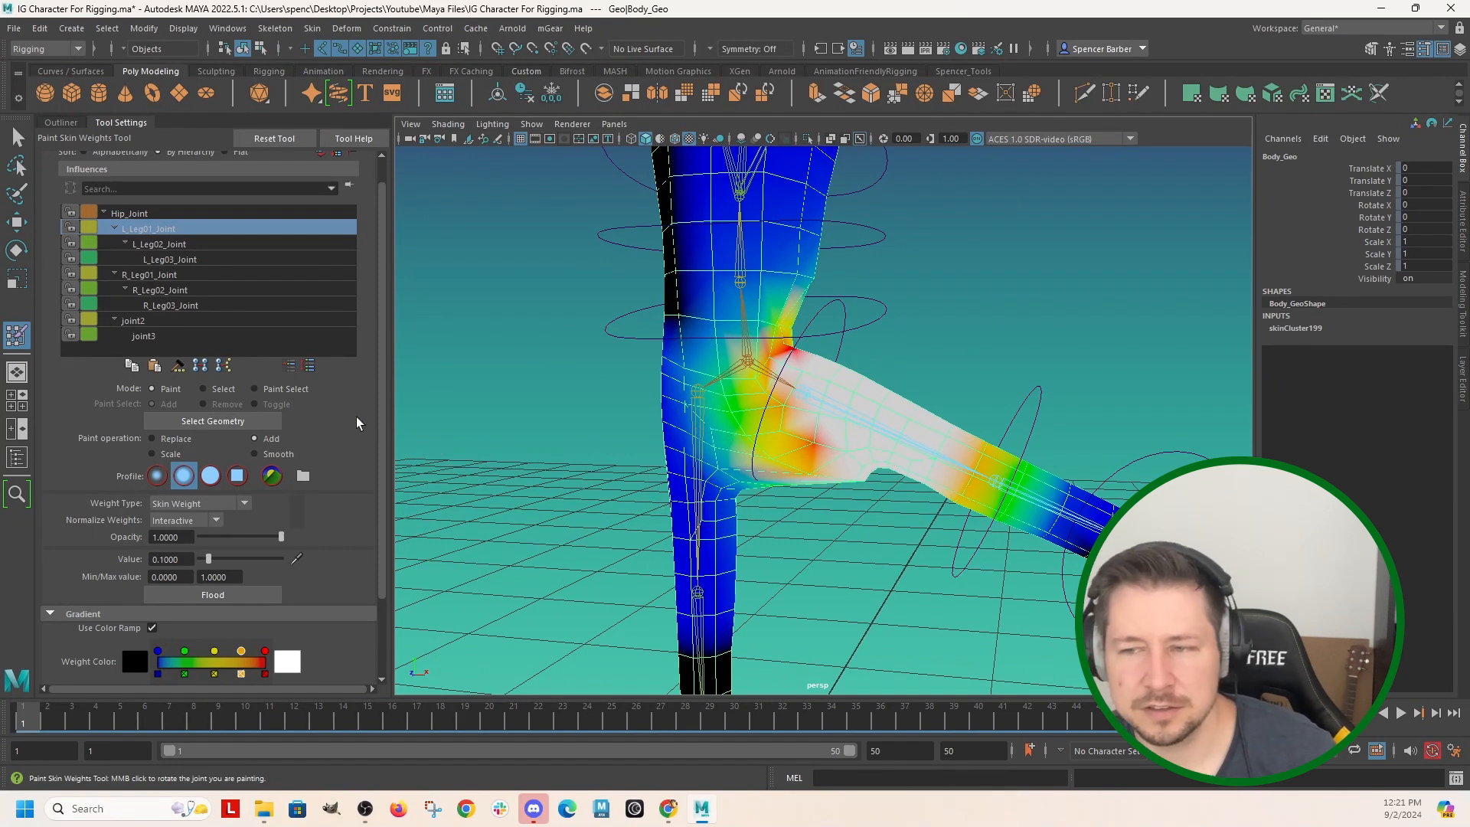
pyautogui.keyDown('alt'); pyautogui.moveTo(704, 419); pyautogui.dragTo(735, 424); pyautogui.keyUp('alt')
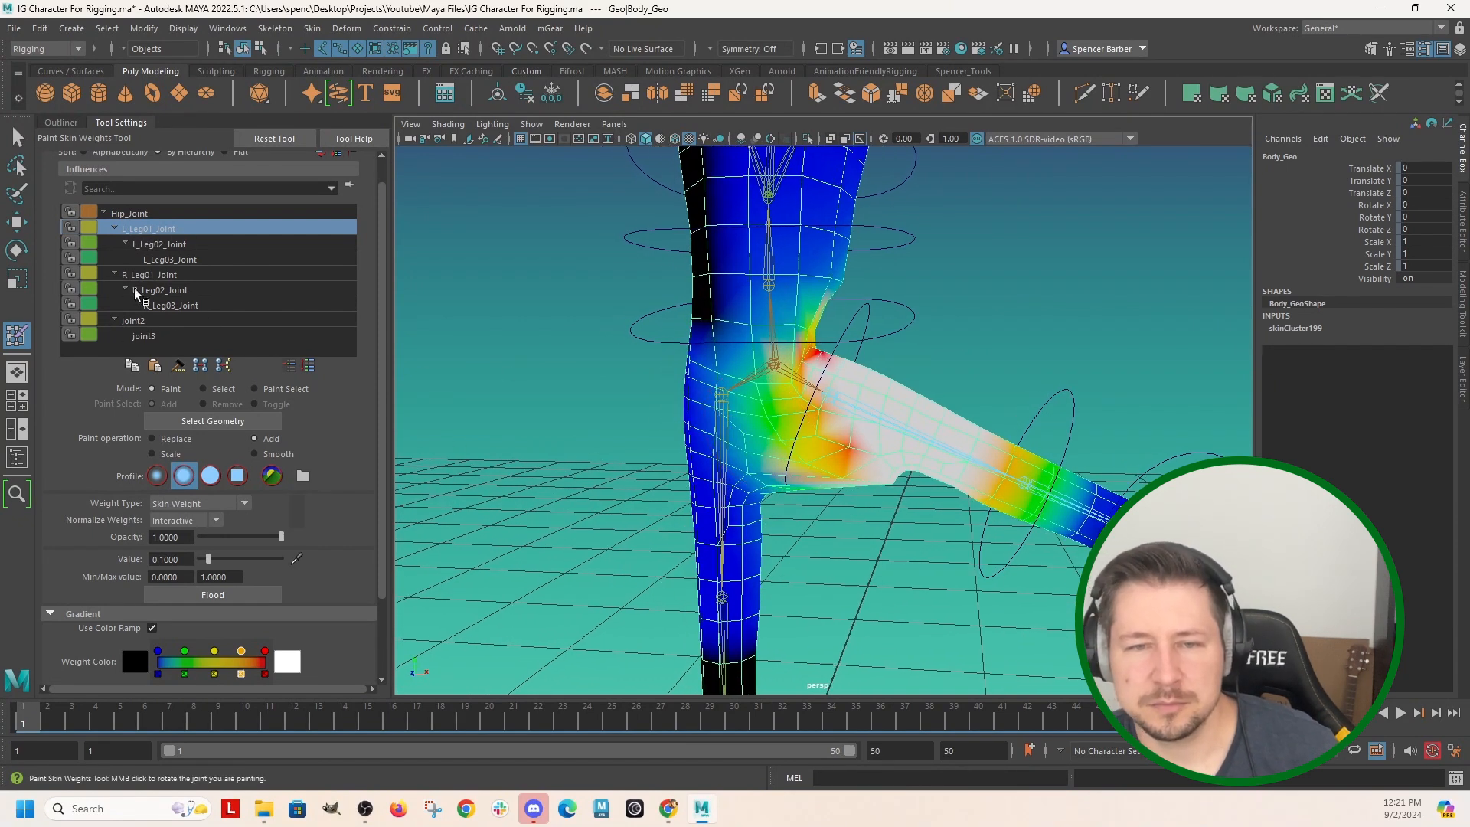
# Paint added skin weight for joint2 over the left side of the lower torso with the Add operation at value 0.1.
pyautogui.click(133, 320)
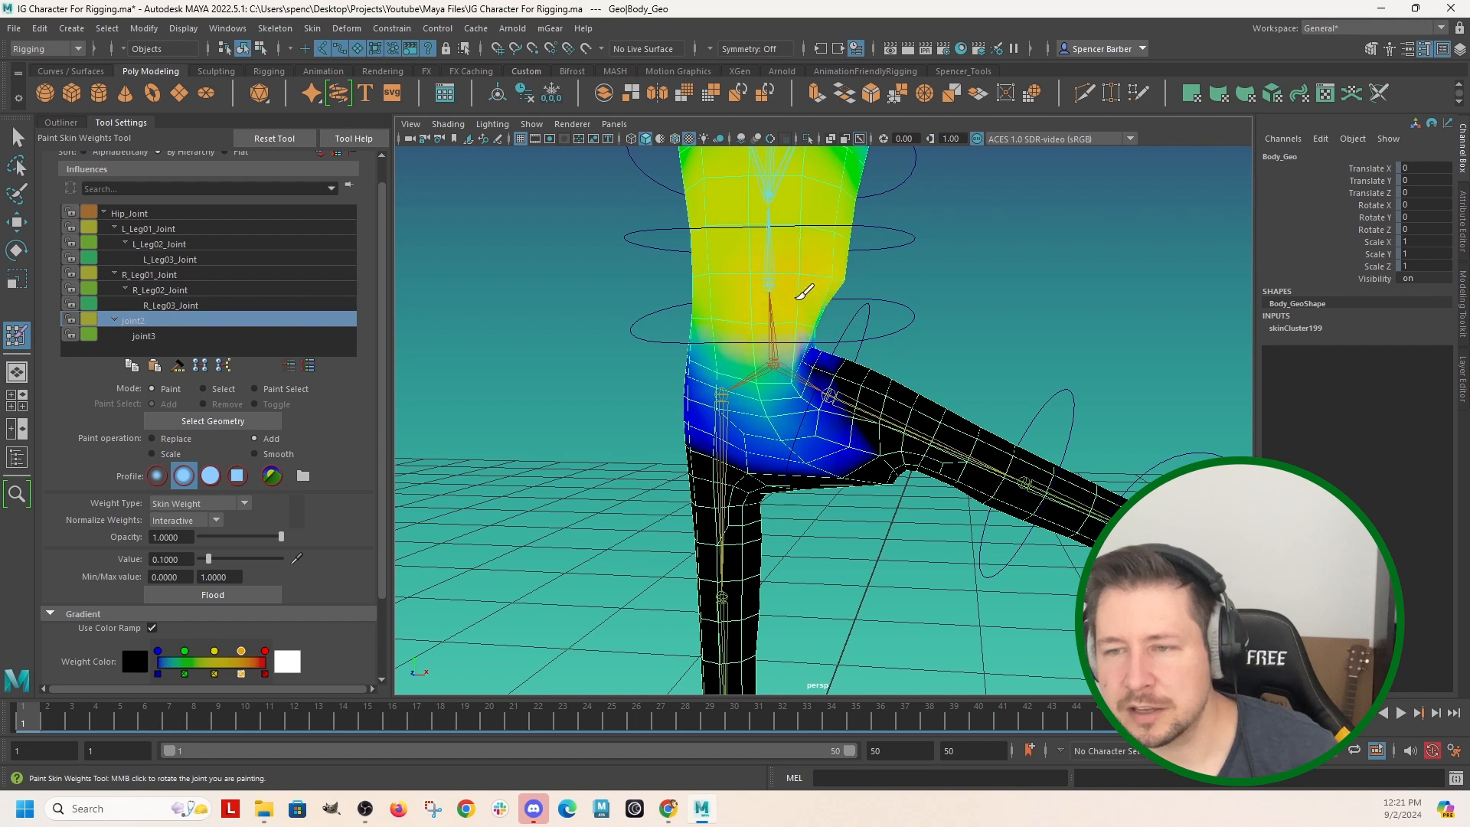
pyautogui.keyDown('alt'); pyautogui.moveTo(866, 298); pyautogui.dragTo(709, 302); pyautogui.keyUp('alt')
pyautogui.moveTo(602, 322)
pyautogui.mouseDown()
pyautogui.moveTo(580, 334)
pyautogui.moveTo(599, 331)
pyautogui.moveTo(568, 316)
pyautogui.mouseUp()
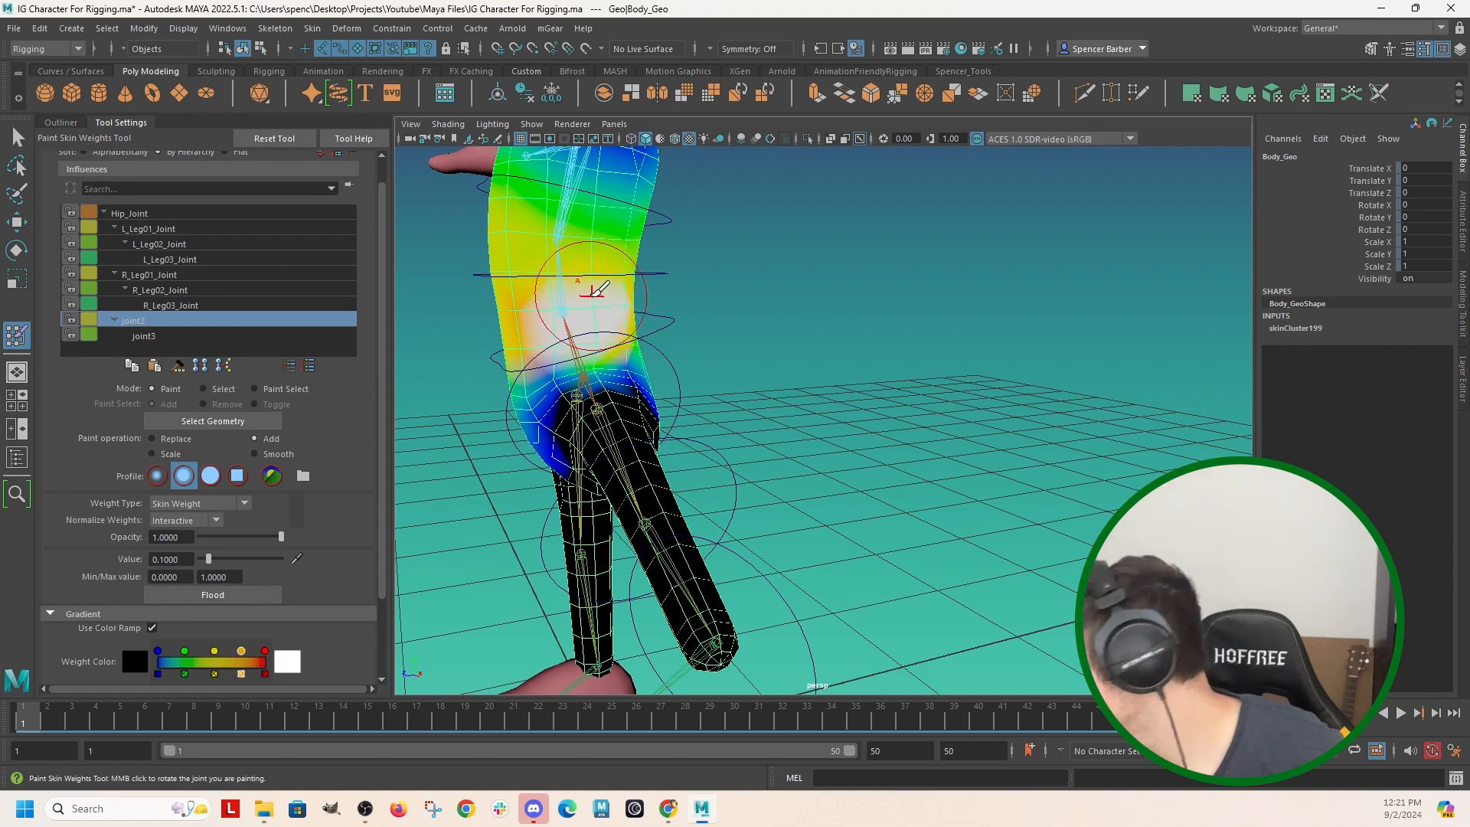
pyautogui.moveTo(656, 318)
pyautogui.keyDown('alt'); pyautogui.mouseDown()
pyautogui.moveTo(787, 360)
pyautogui.moveTo(692, 345)
pyautogui.moveTo(659, 440)
pyautogui.moveTo(705, 451)
pyautogui.moveTo(673, 408)
pyautogui.moveTo(629, 466)
pyautogui.moveTo(701, 417)
pyautogui.moveTo(659, 410)
pyautogui.moveTo(610, 357)
pyautogui.mouseUp(); pyautogui.keyUp('alt')
pyautogui.scroll(2, 693, 348)
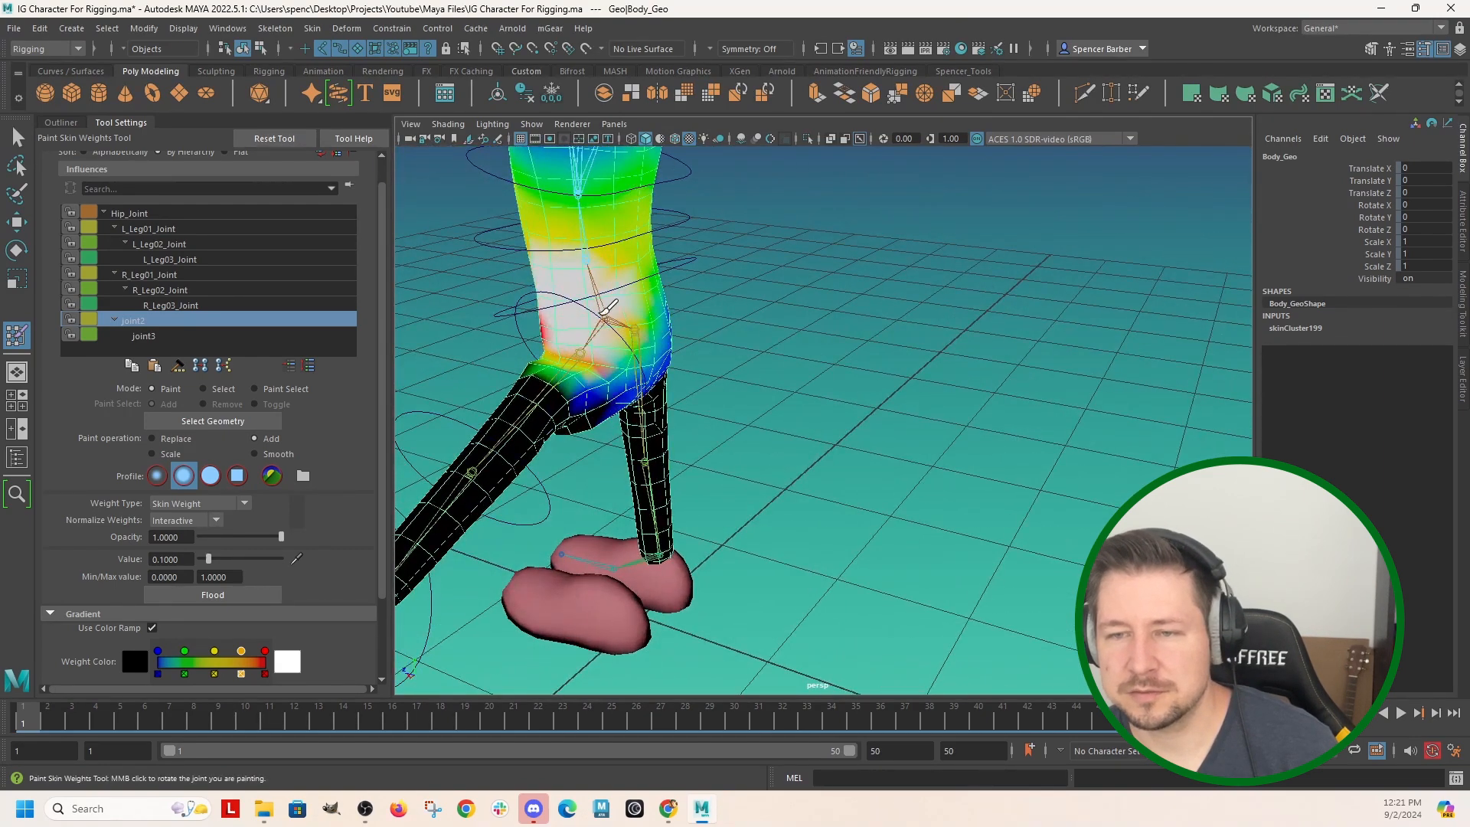
pyautogui.keyDown('alt'); pyautogui.moveTo(534, 365); pyautogui.dragTo(825, 344); pyautogui.keyUp('alt')
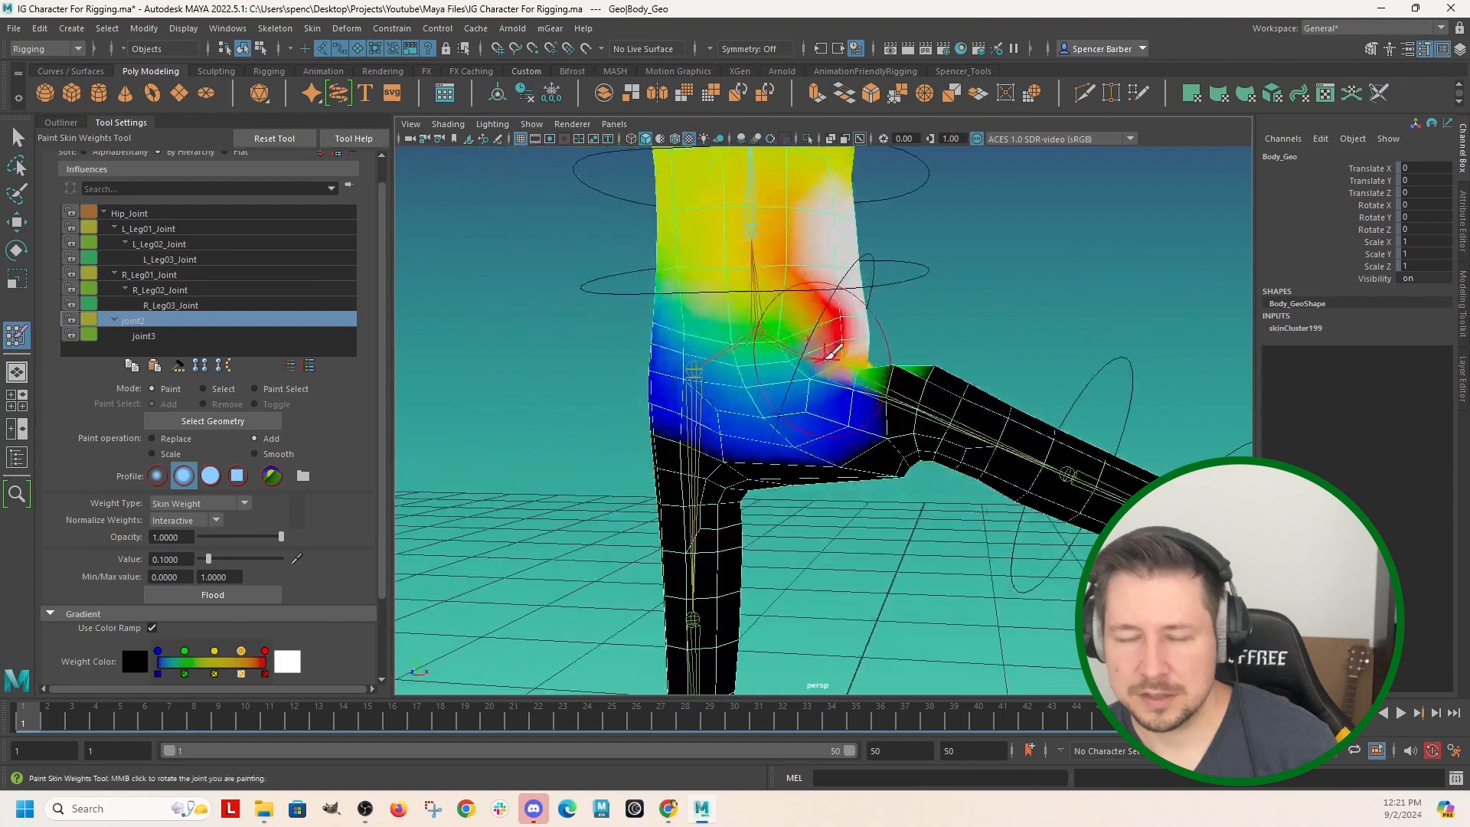
# Bend the torso sideways by rotating Spine_02_Ctrl about -37 degrees in Y.
pyautogui.press('q')
pyautogui.scroll(-4, 847, 308)
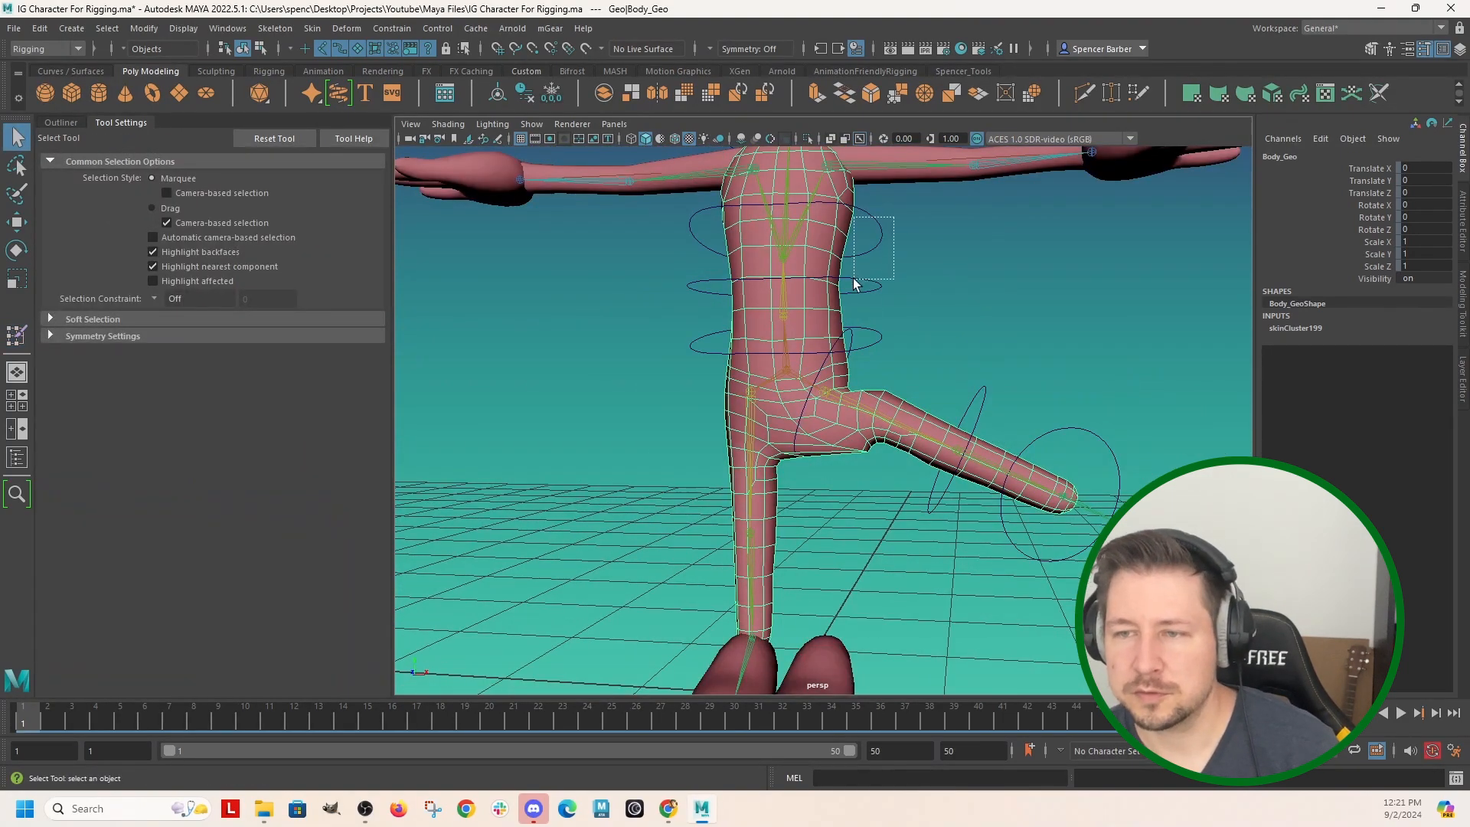
pyautogui.click(871, 280)
pyautogui.press('e')
pyautogui.moveTo(908, 283); pyautogui.dragTo(866, 310)
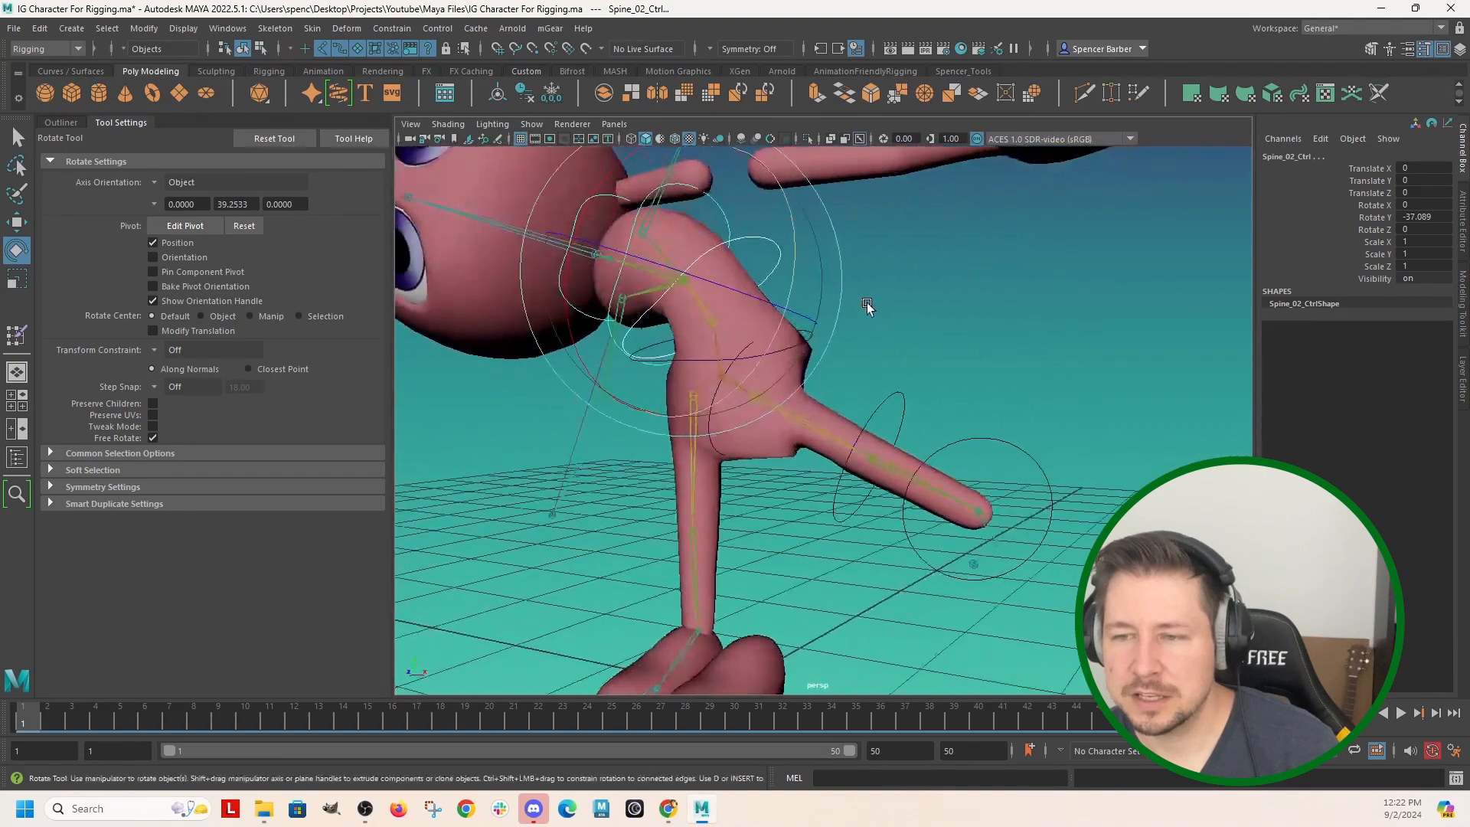
pyautogui.keyDown('alt'); pyautogui.moveTo(866, 309); pyautogui.dragTo(901, 373, button='right'); pyautogui.keyUp('alt')
# Smooth joint2's skin weights around the waist and outer hip of the body mesh.
pyautogui.moveTo(788, 367); pyautogui.dragTo(720, 351, button='right')
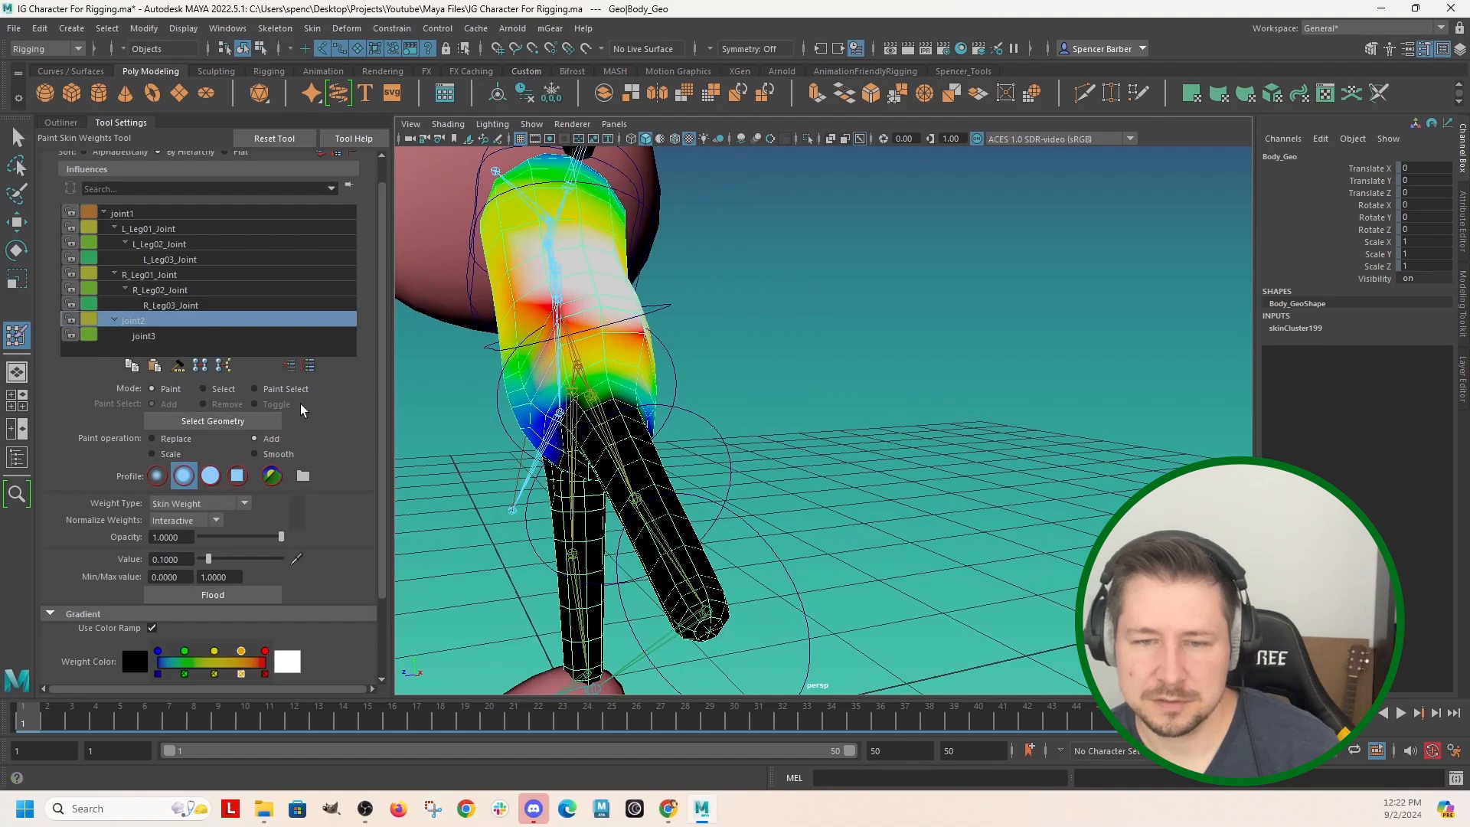
pyautogui.click(269, 454)
pyautogui.moveTo(651, 357)
pyautogui.mouseDown()
pyautogui.moveTo(571, 330)
pyautogui.moveTo(590, 314)
pyautogui.moveTo(605, 325)
pyautogui.moveTo(585, 338)
pyautogui.moveTo(605, 294)
pyautogui.moveTo(845, 431)
pyautogui.mouseUp()
pyautogui.moveTo(904, 342)
pyautogui.mouseDown()
pyautogui.moveTo(854, 303)
pyautogui.moveTo(871, 331)
pyautogui.mouseUp()
pyautogui.moveTo(1074, 380)
pyautogui.keyDown('alt'); pyautogui.mouseDown()
pyautogui.moveTo(966, 390)
pyautogui.moveTo(957, 343)
pyautogui.moveTo(858, 356)
pyautogui.mouseUp(); pyautogui.keyUp('alt')
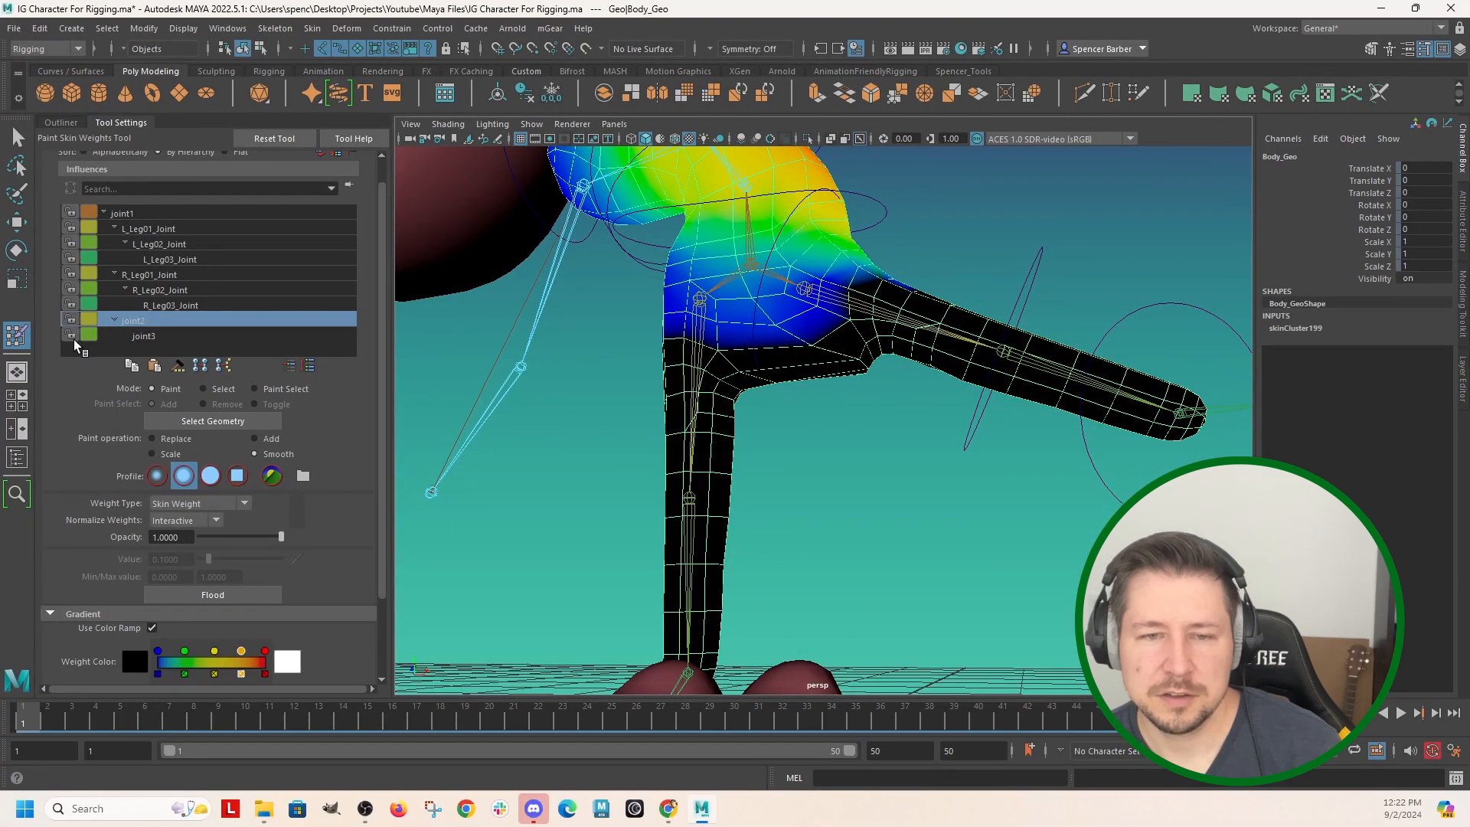
# Lock the weights of all influences except joint1 and L_Leg01_Joint, and make L_Leg01_Joint the painted influence.
pyautogui.click(71, 227)
pyautogui.click(71, 243)
pyautogui.click(148, 215)
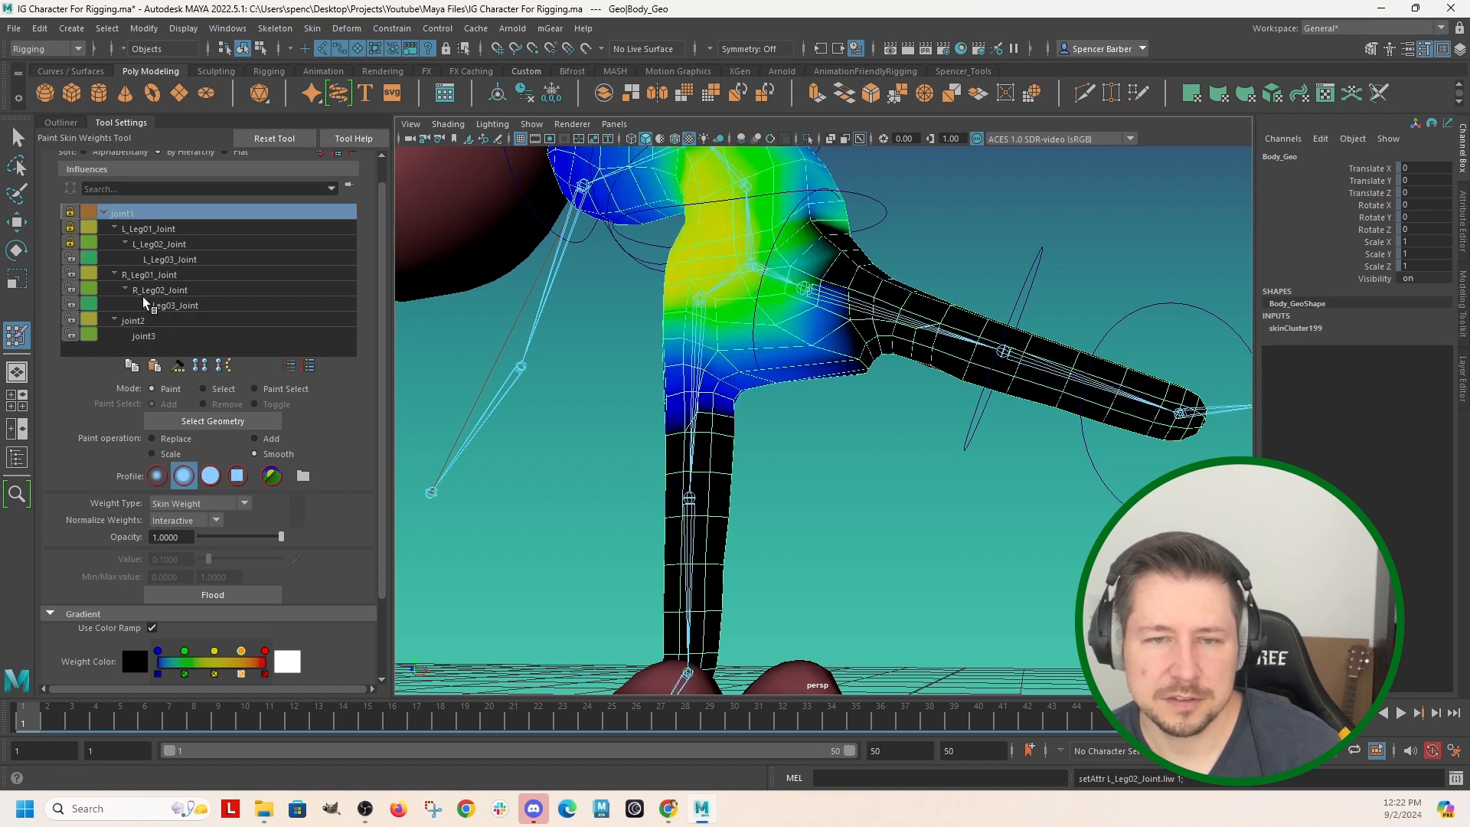
pyautogui.click(144, 337)
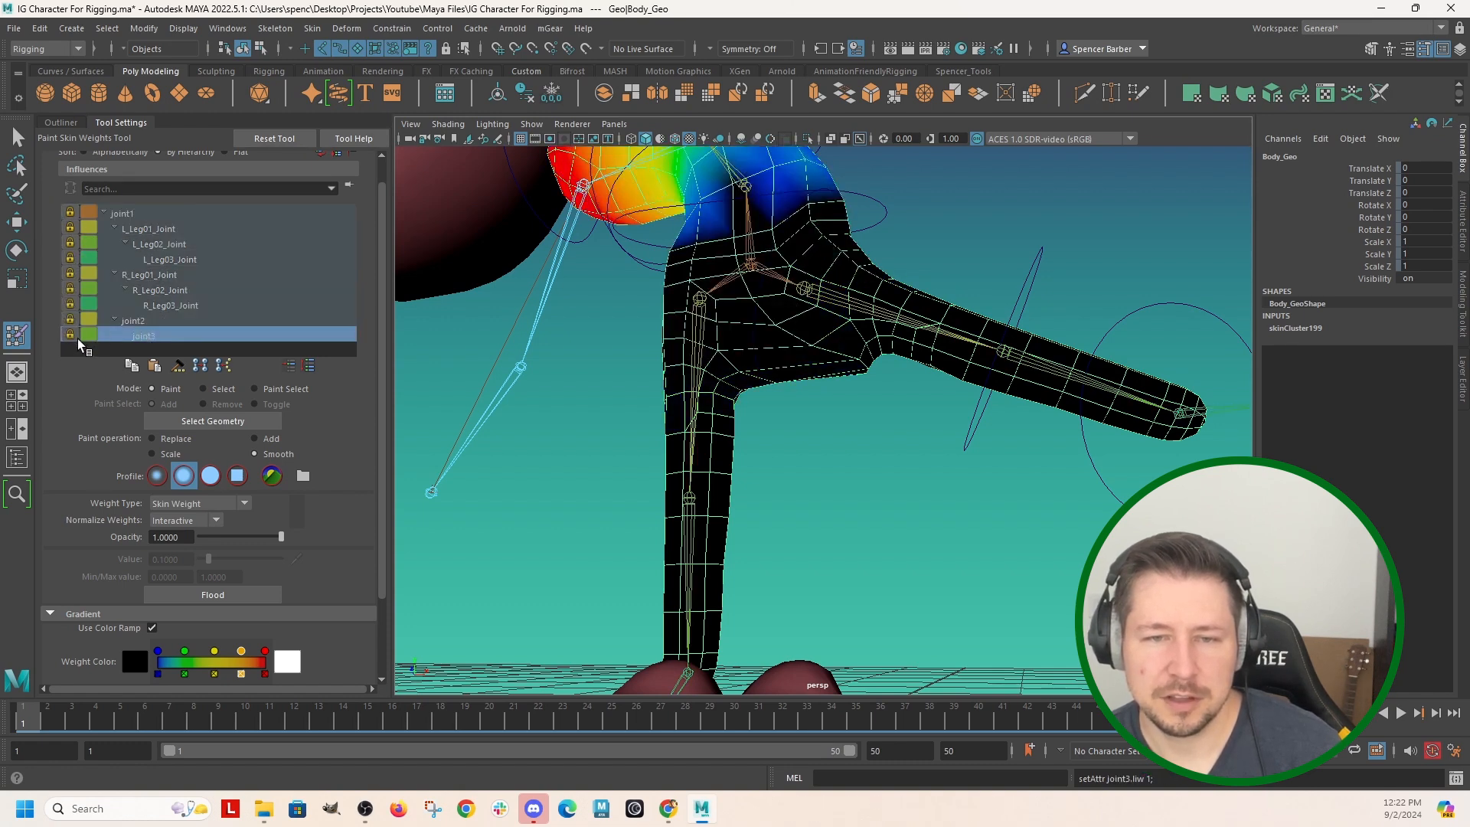
pyautogui.click(152, 216)
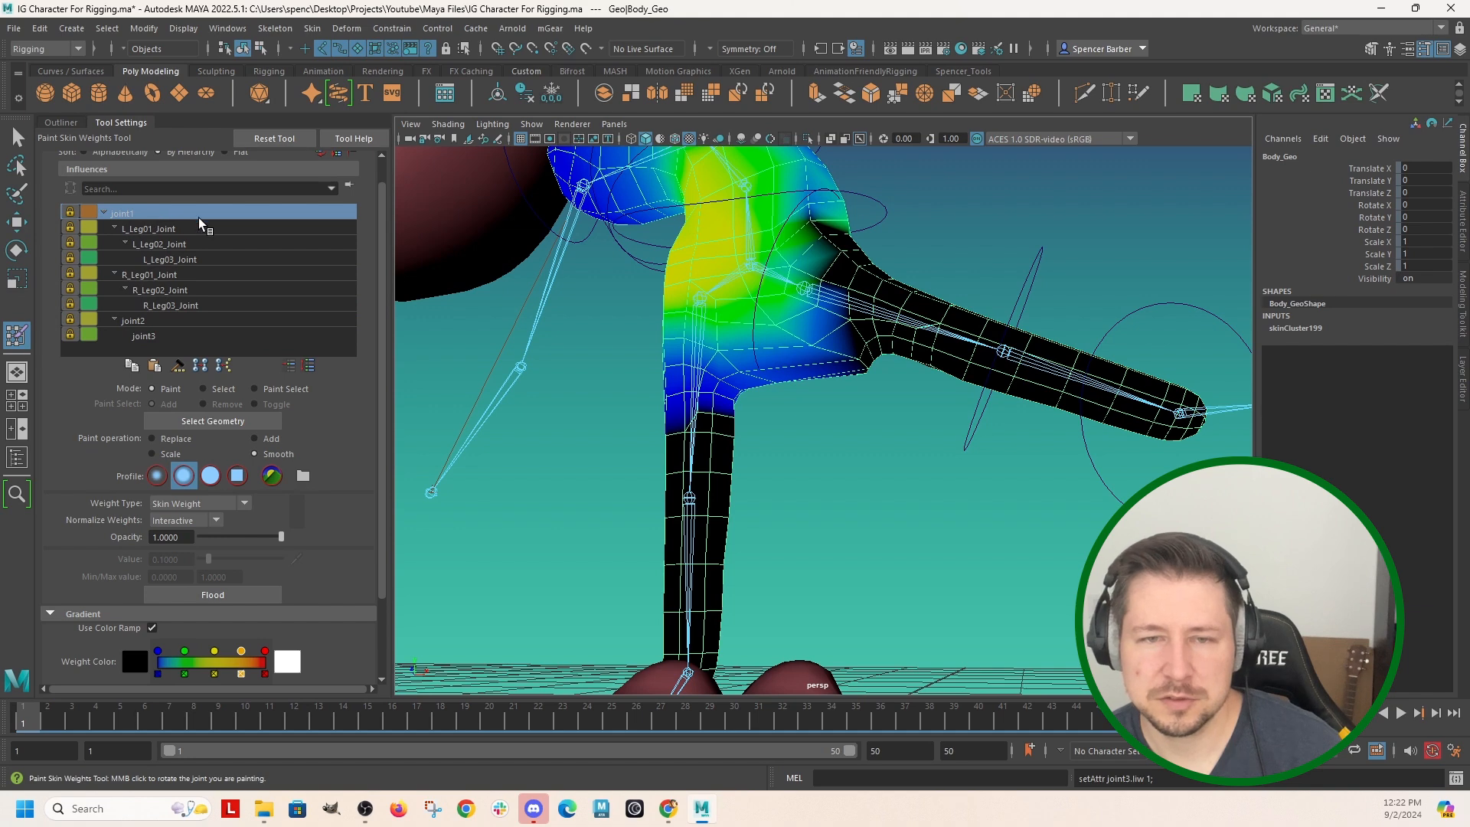
pyautogui.click(70, 212)
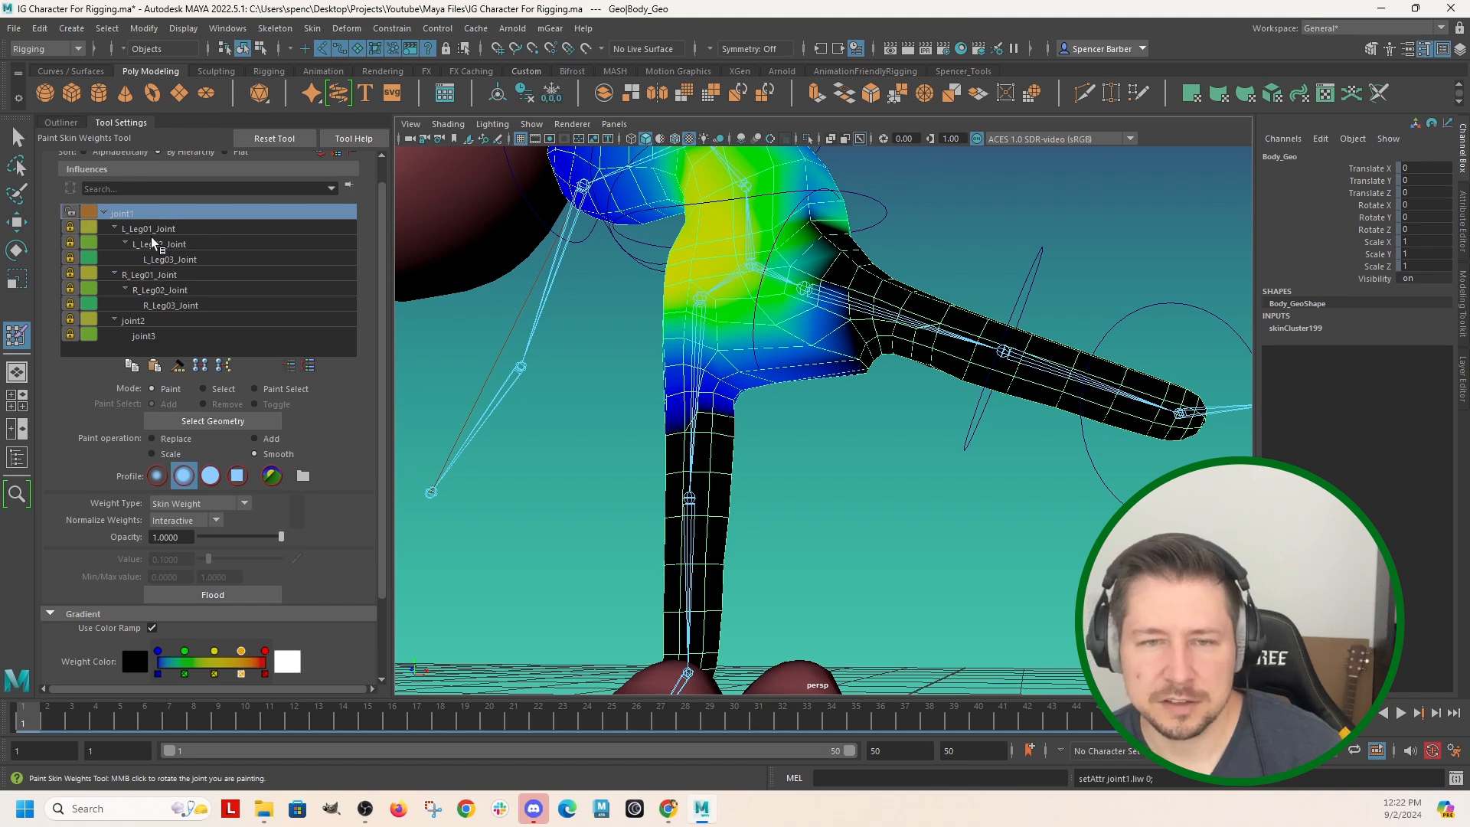
pyautogui.click(153, 231)
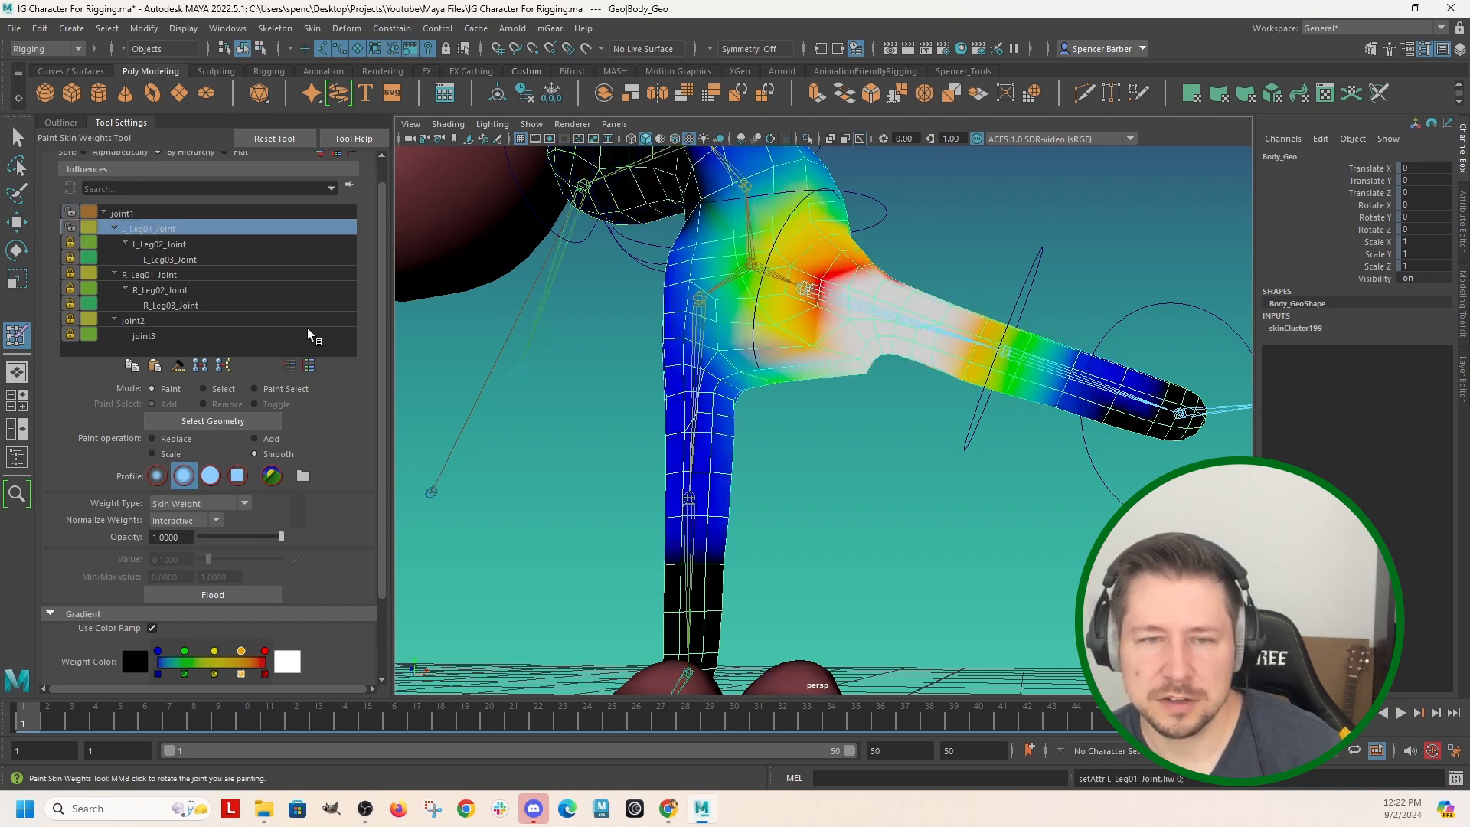
# Smooth L_Leg01_Joint's skin weights across the left hip, crotch and upper thigh.
pyautogui.keyDown('alt'); pyautogui.moveTo(968, 430); pyautogui.dragTo(958, 463); pyautogui.keyUp('alt')
pyautogui.keyDown('alt'); pyautogui.moveTo(867, 367); pyautogui.dragTo(905, 593, button='middle'); pyautogui.keyUp('alt')
pyautogui.keyDown('alt'); pyautogui.moveTo(905, 593); pyautogui.dragTo(880, 586); pyautogui.keyUp('alt')
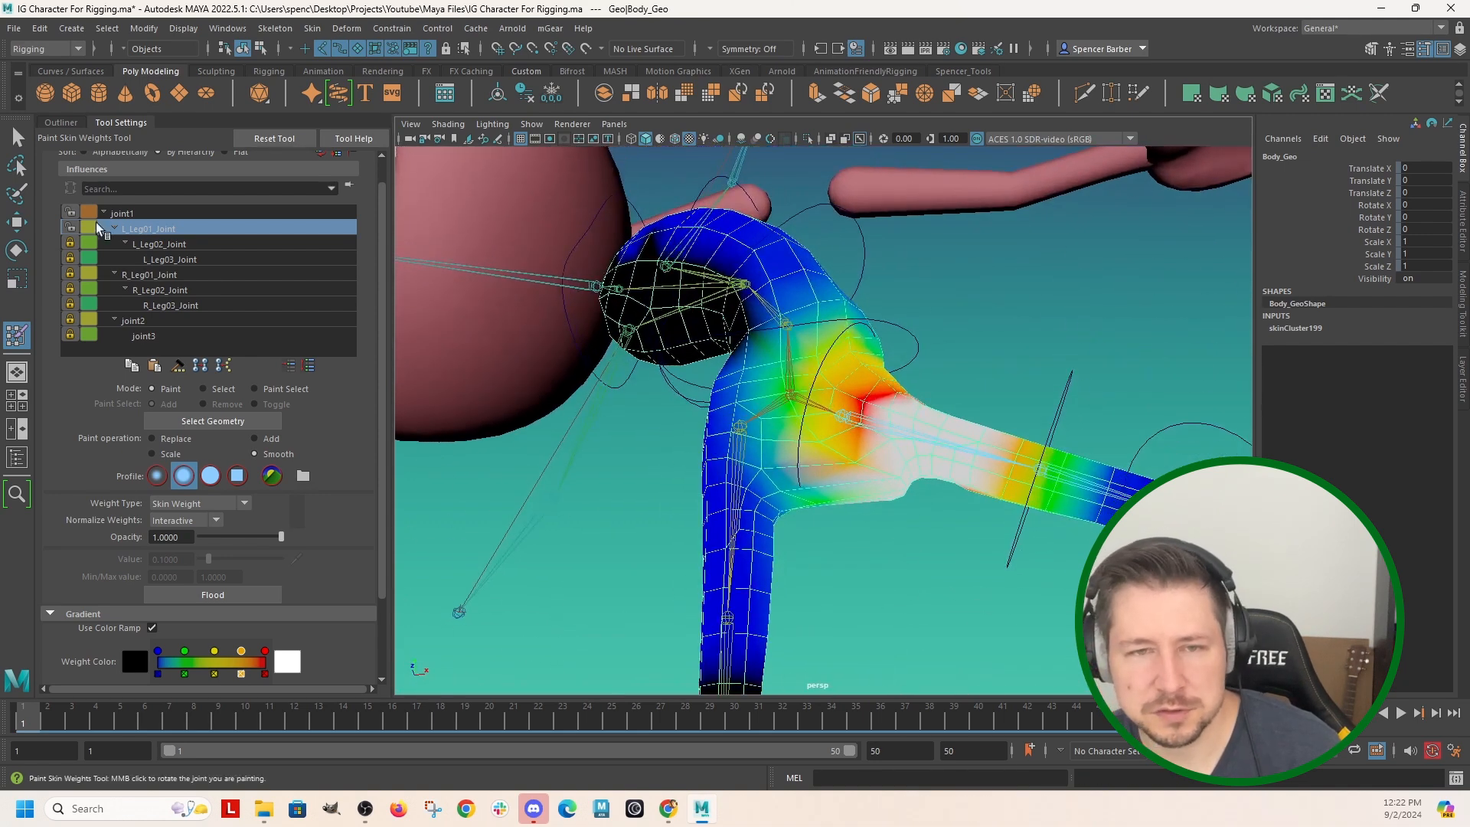
pyautogui.moveTo(904, 459)
pyautogui.mouseDown()
pyautogui.moveTo(881, 444)
pyautogui.moveTo(865, 459)
pyautogui.moveTo(896, 436)
pyautogui.moveTo(861, 490)
pyautogui.moveTo(879, 434)
pyautogui.mouseUp()
pyautogui.moveTo(924, 521)
pyautogui.keyDown('alt'); pyautogui.mouseDown()
pyautogui.moveTo(705, 574)
pyautogui.moveTo(708, 471)
pyautogui.mouseUp(); pyautogui.keyUp('alt')
pyautogui.moveTo(705, 528)
pyautogui.mouseDown()
pyautogui.moveTo(673, 558)
pyautogui.moveTo(681, 587)
pyautogui.moveTo(934, 540)
pyautogui.mouseUp()
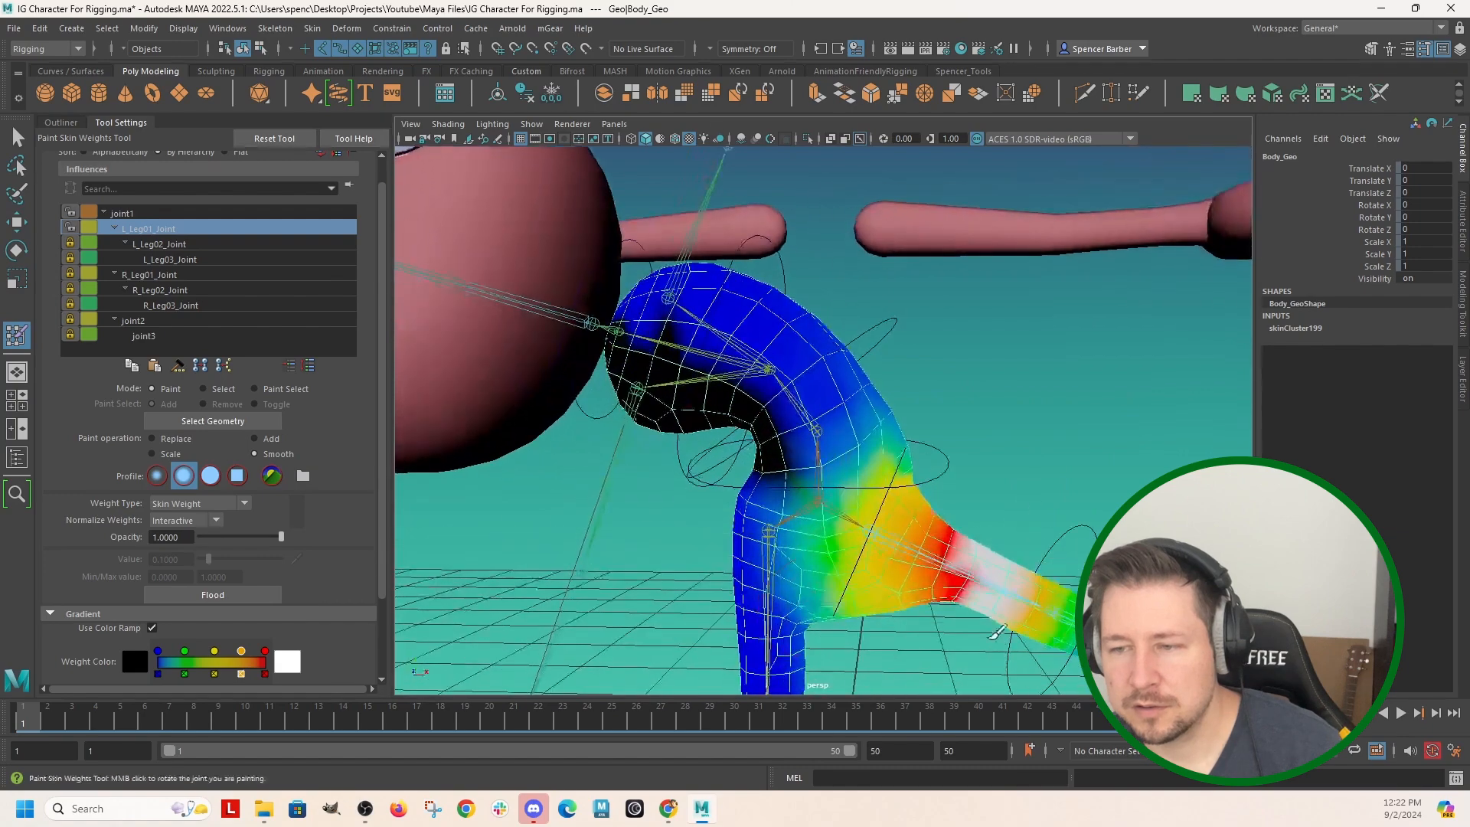
pyautogui.keyDown('alt'); pyautogui.moveTo(1001, 470); pyautogui.dragTo(862, 367, button='middle'); pyautogui.keyUp('alt')
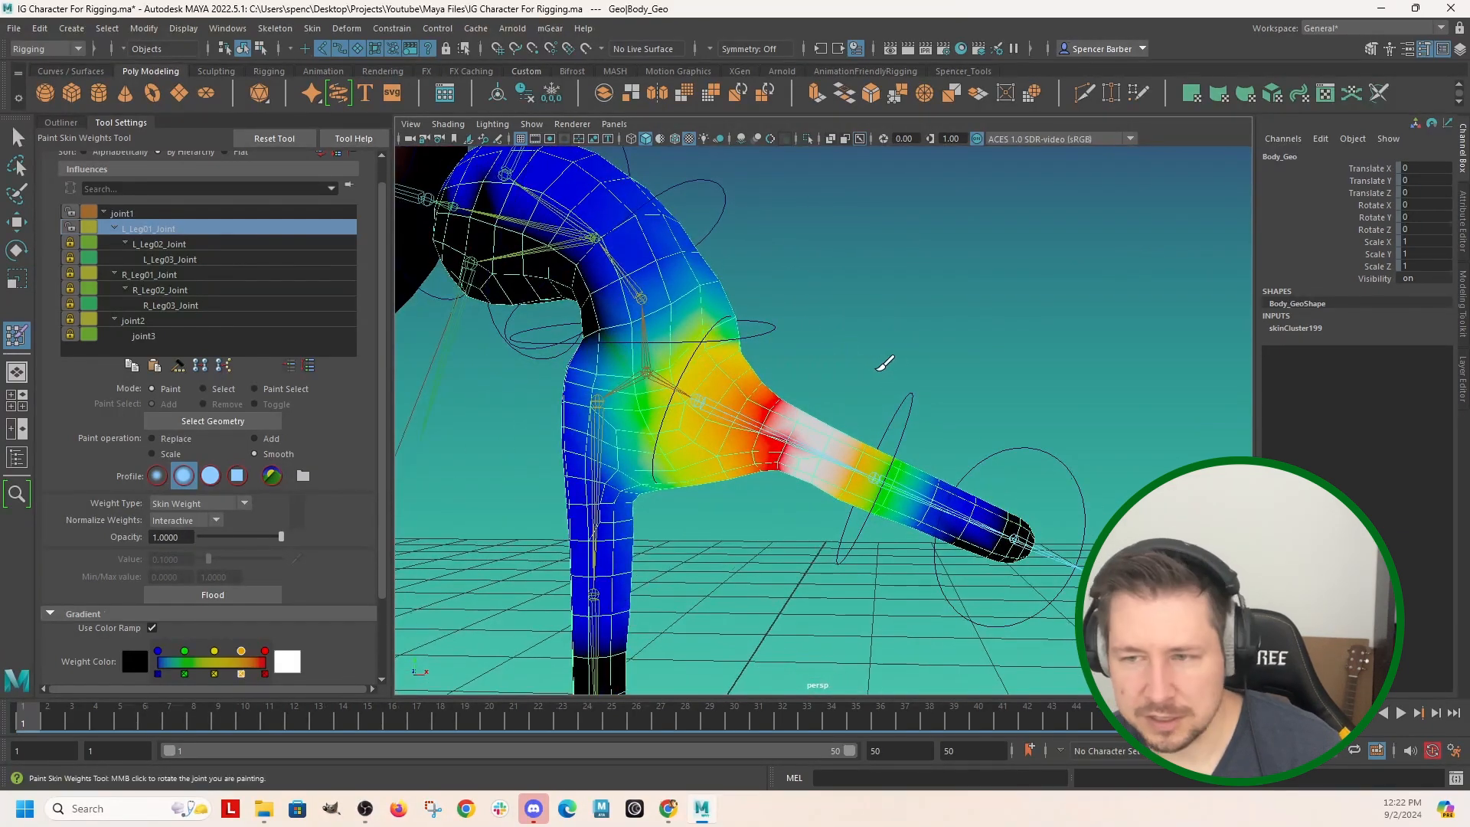
# Rotate the left knee's circle control in Y so the lower leg bends downward.
pyautogui.press('q')
pyautogui.click(912, 406)
pyautogui.press('e')
pyautogui.moveTo(940, 373); pyautogui.dragTo(973, 515)
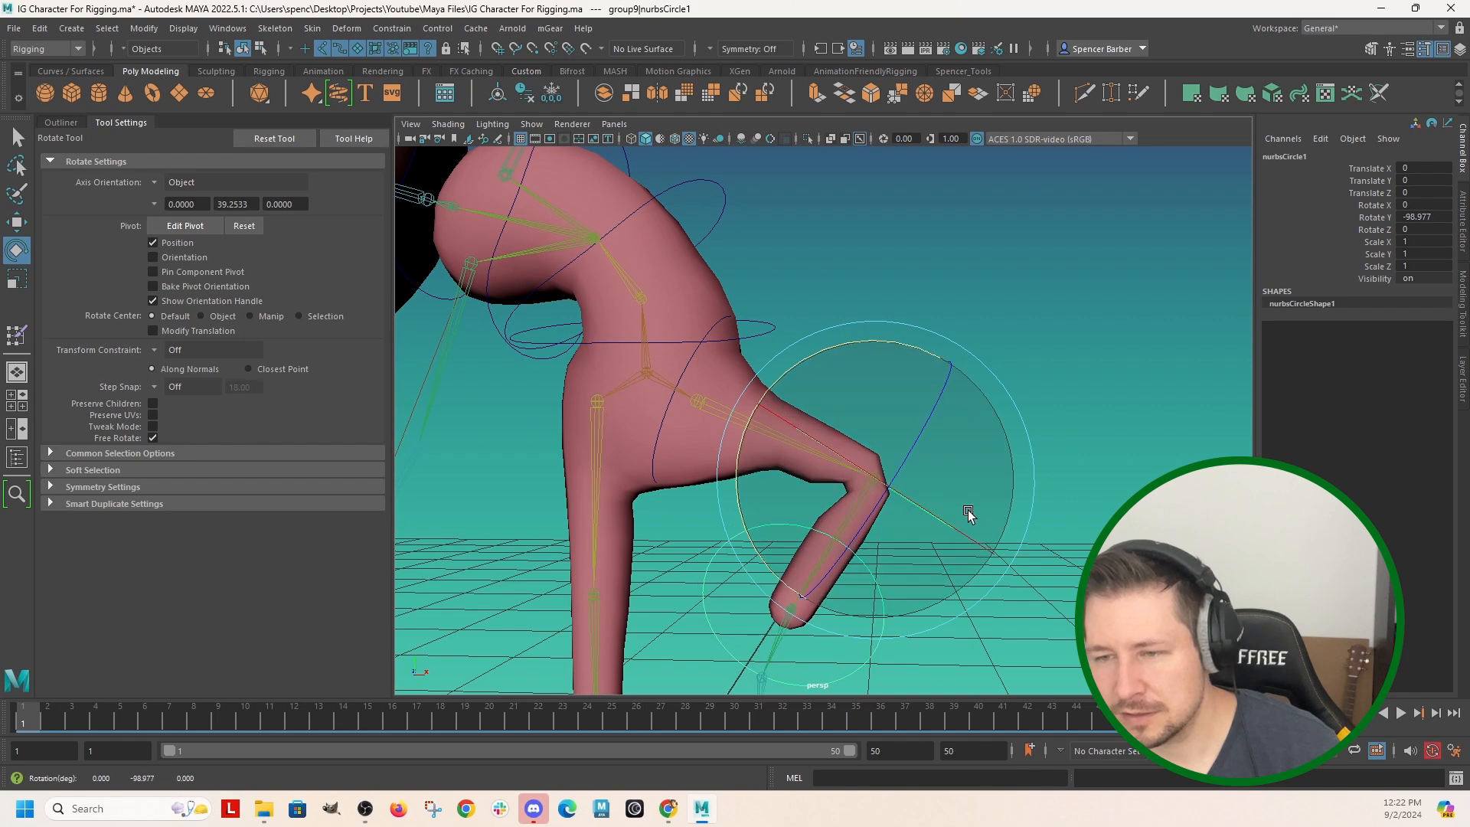
pyautogui.keyDown('alt'); pyautogui.moveTo(972, 515); pyautogui.dragTo(977, 407, button='middle'); pyautogui.keyUp('alt')
pyautogui.keyDown('alt'); pyautogui.moveTo(977, 406); pyautogui.dragTo(888, 453, button='right'); pyautogui.keyUp('alt')
# Resume skin weight painting on the body mesh, lock joint1, and unlock L_Leg02_Joint as the painted influence.
pyautogui.click(687, 329)
pyautogui.moveTo(689, 331); pyautogui.dragTo(604, 328, button='right')
pyautogui.moveTo(619, 328); pyautogui.dragTo(597, 304, button='right')
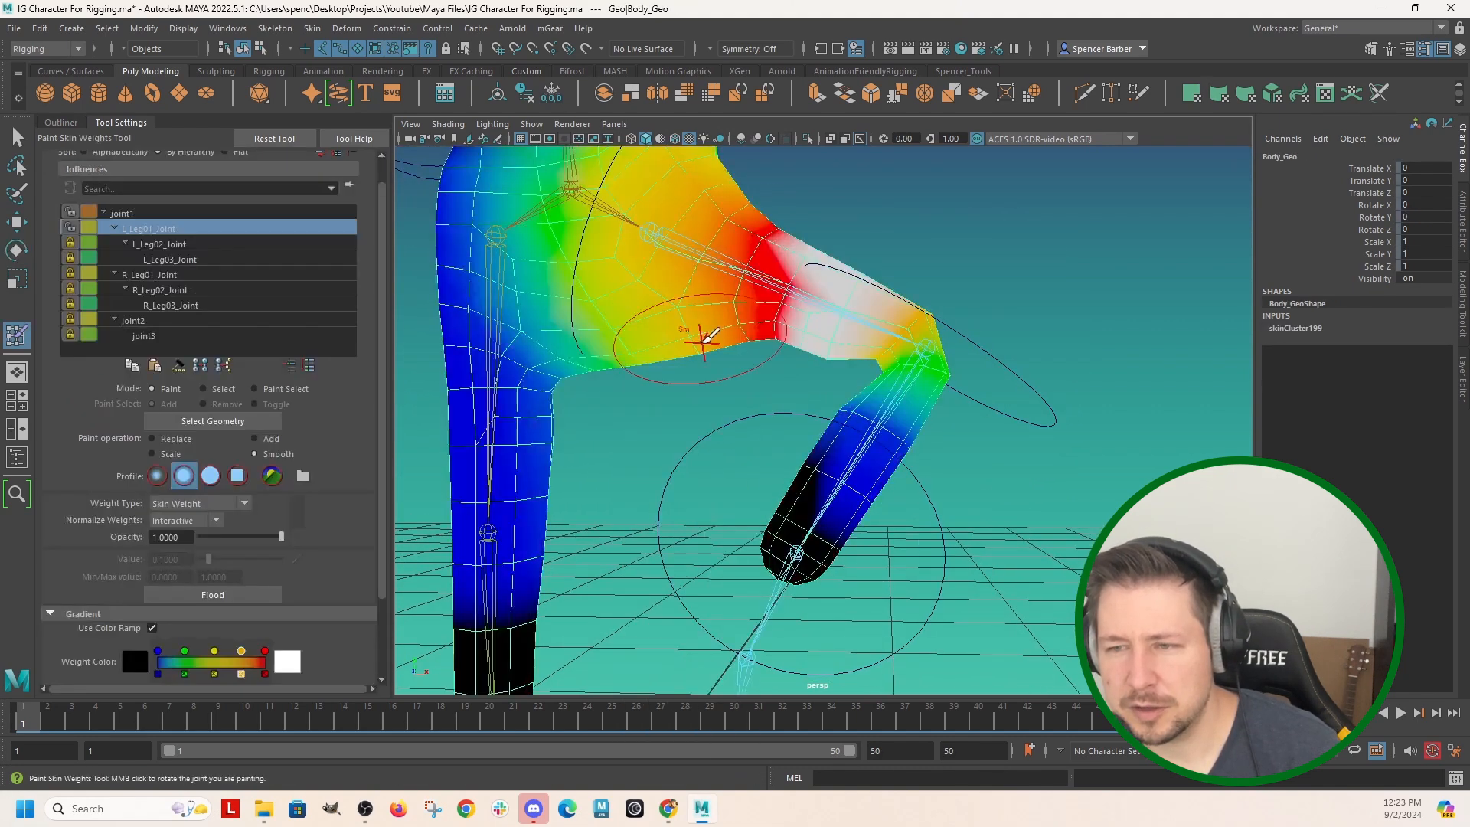
pyautogui.click(122, 215)
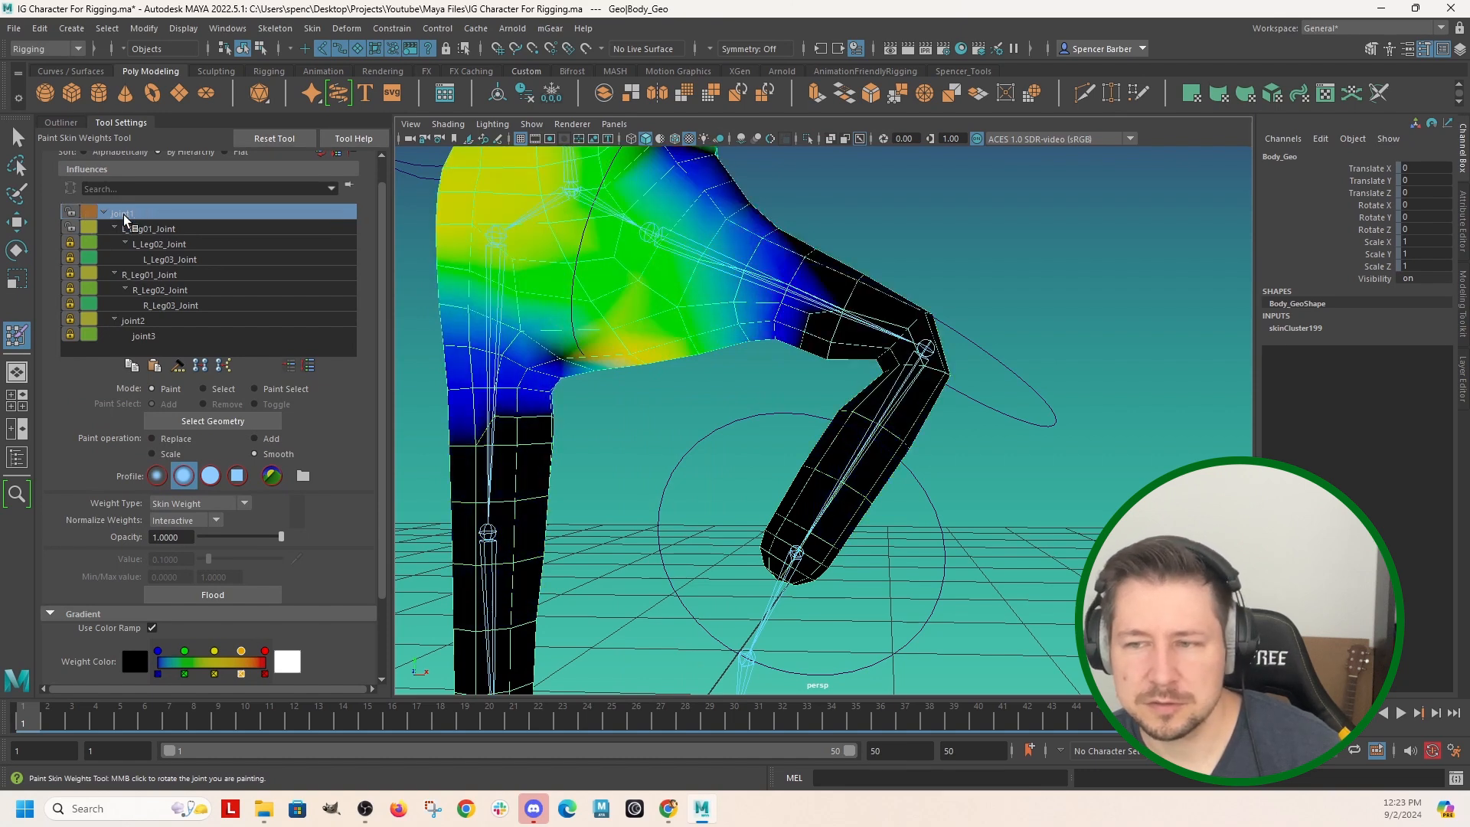
pyautogui.click(161, 244)
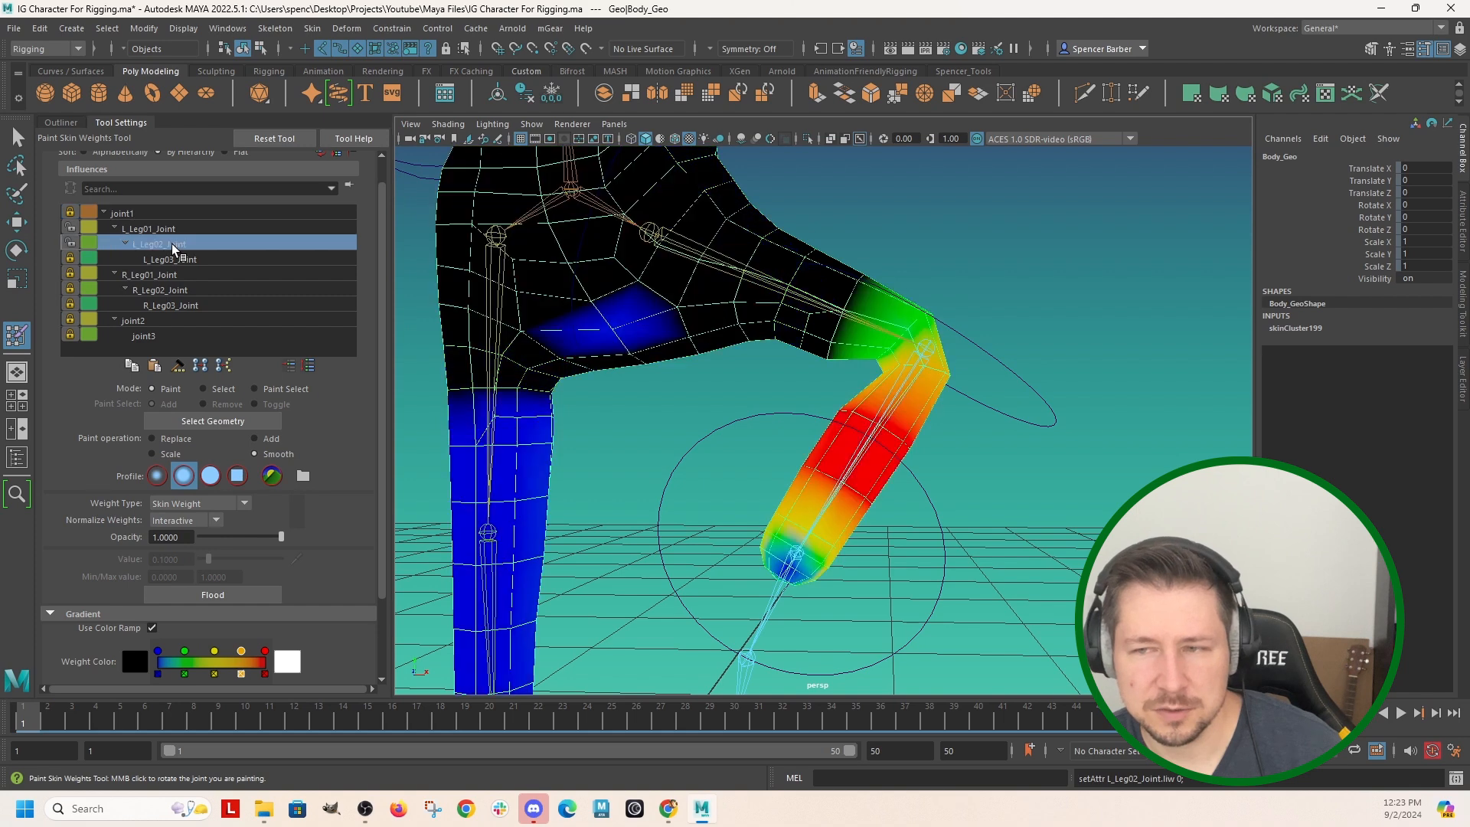
# Paint added skin weight for L_Leg02_Joint around the left knee and shin with the Add operation at value 0.1.
pyautogui.press('b')
pyautogui.moveTo(908, 426)
pyautogui.mouseDown()
pyautogui.moveTo(866, 437)
pyautogui.moveTo(882, 453)
pyautogui.mouseUp()
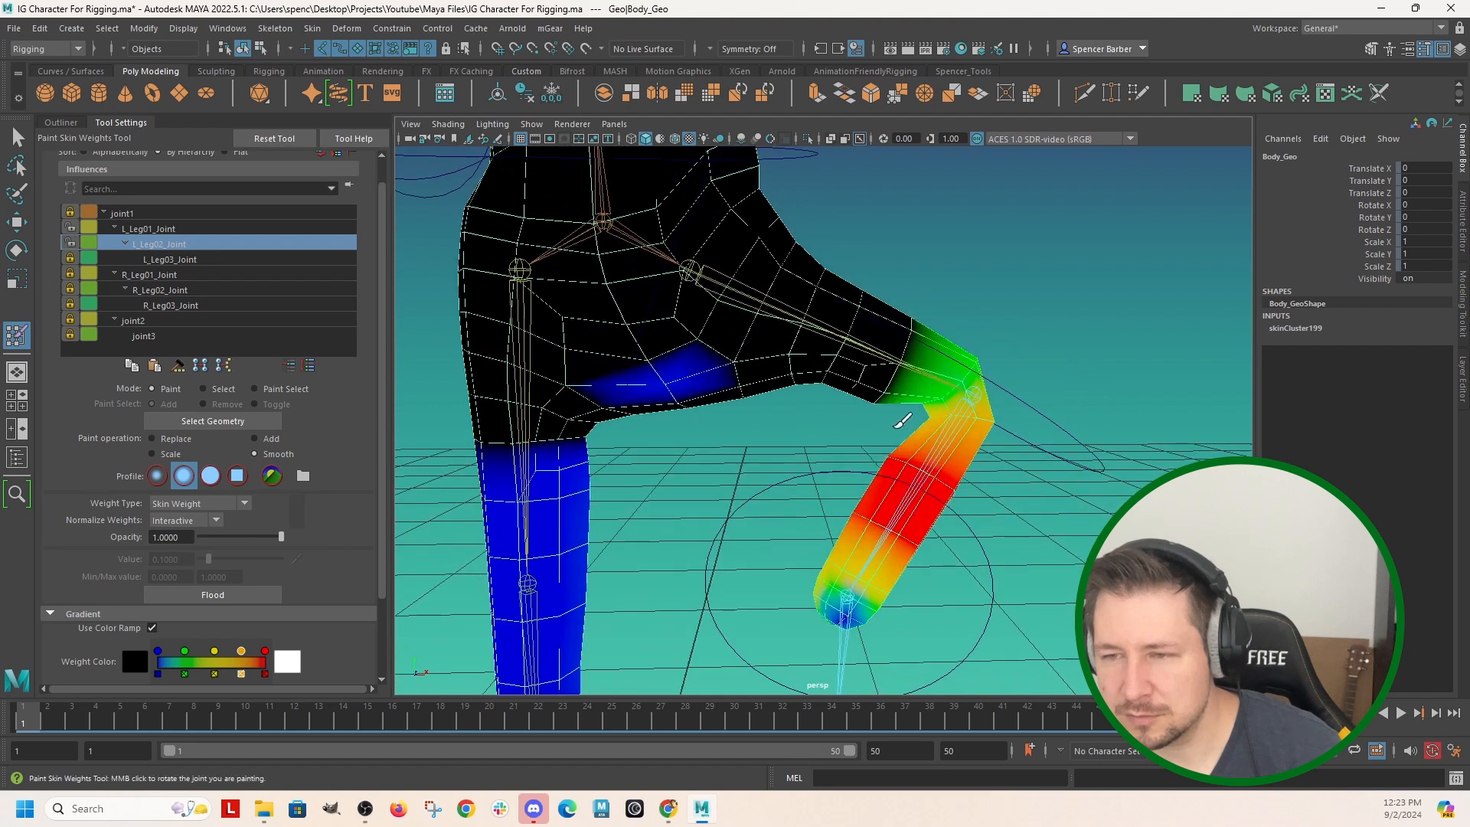
pyautogui.keyDown('alt'); pyautogui.moveTo(889, 430); pyautogui.dragTo(925, 466, button='right'); pyautogui.keyUp('alt')
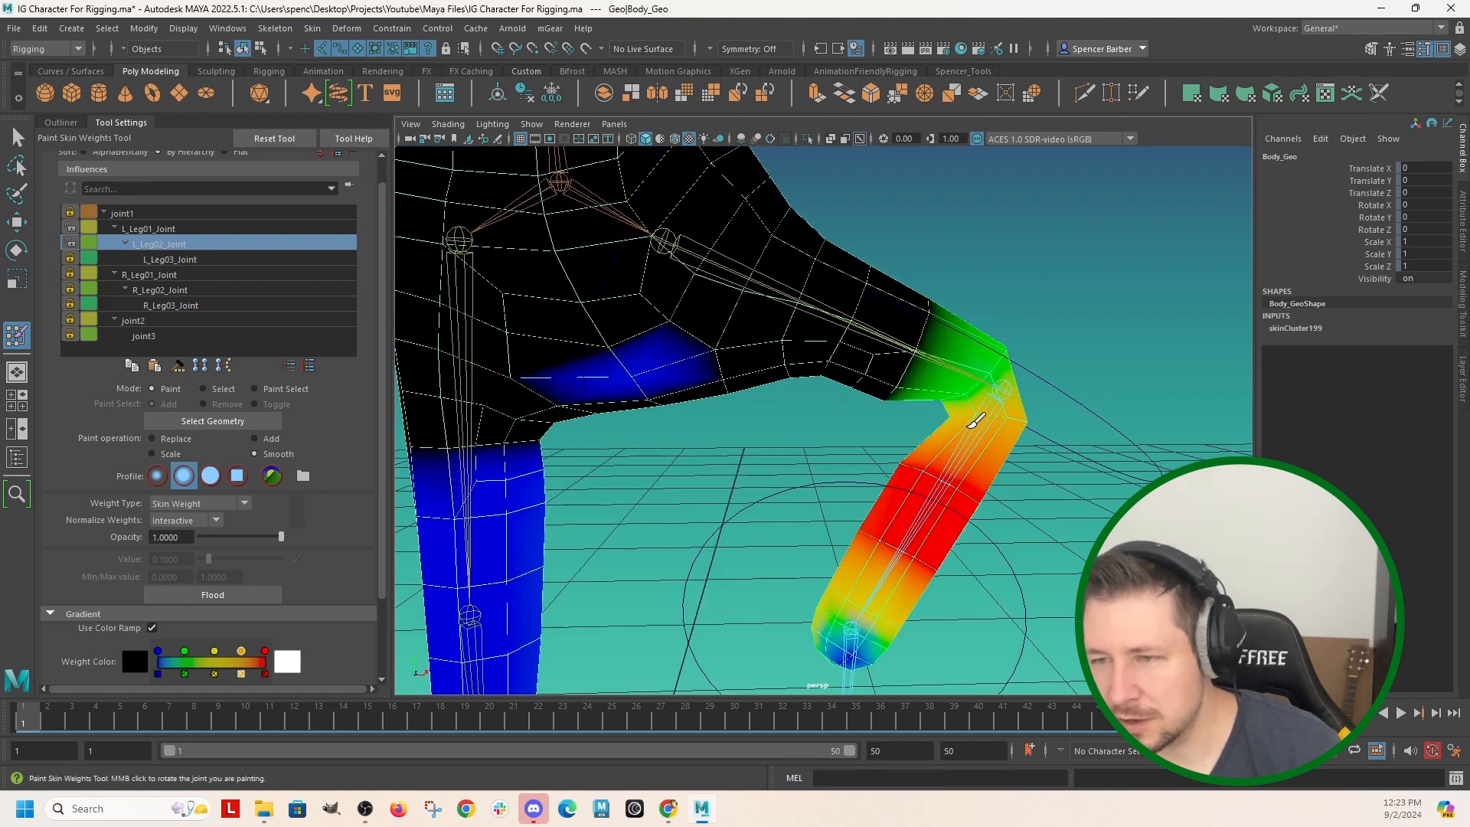
pyautogui.click(254, 438)
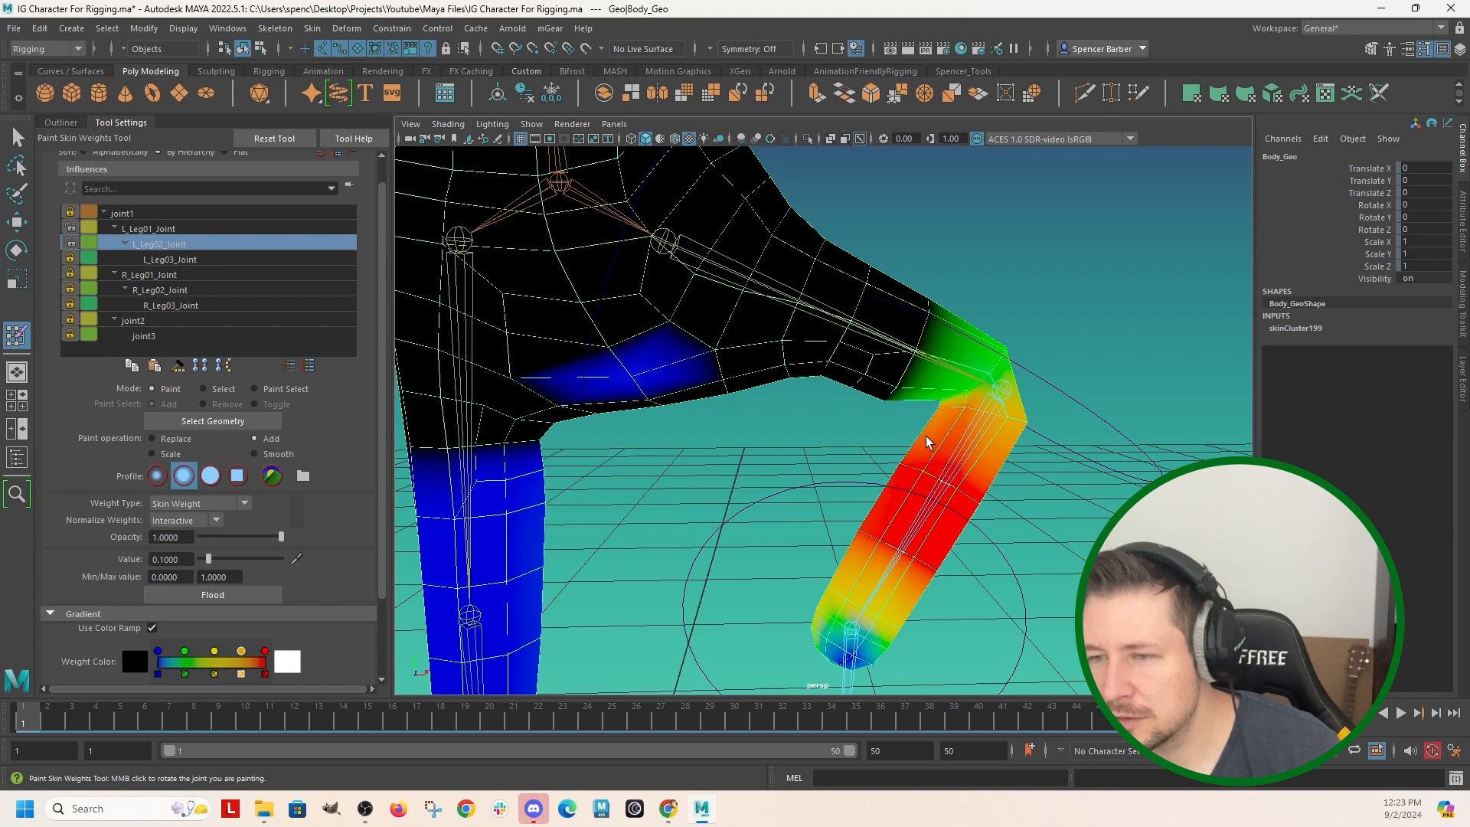
pyautogui.moveTo(968, 427)
pyautogui.mouseDown()
pyautogui.moveTo(904, 432)
pyautogui.moveTo(961, 450)
pyautogui.moveTo(980, 413)
pyautogui.moveTo(1016, 443)
pyautogui.moveTo(883, 485)
pyautogui.moveTo(544, 401)
pyautogui.moveTo(570, 397)
pyautogui.moveTo(498, 412)
pyautogui.moveTo(528, 410)
pyautogui.mouseUp()
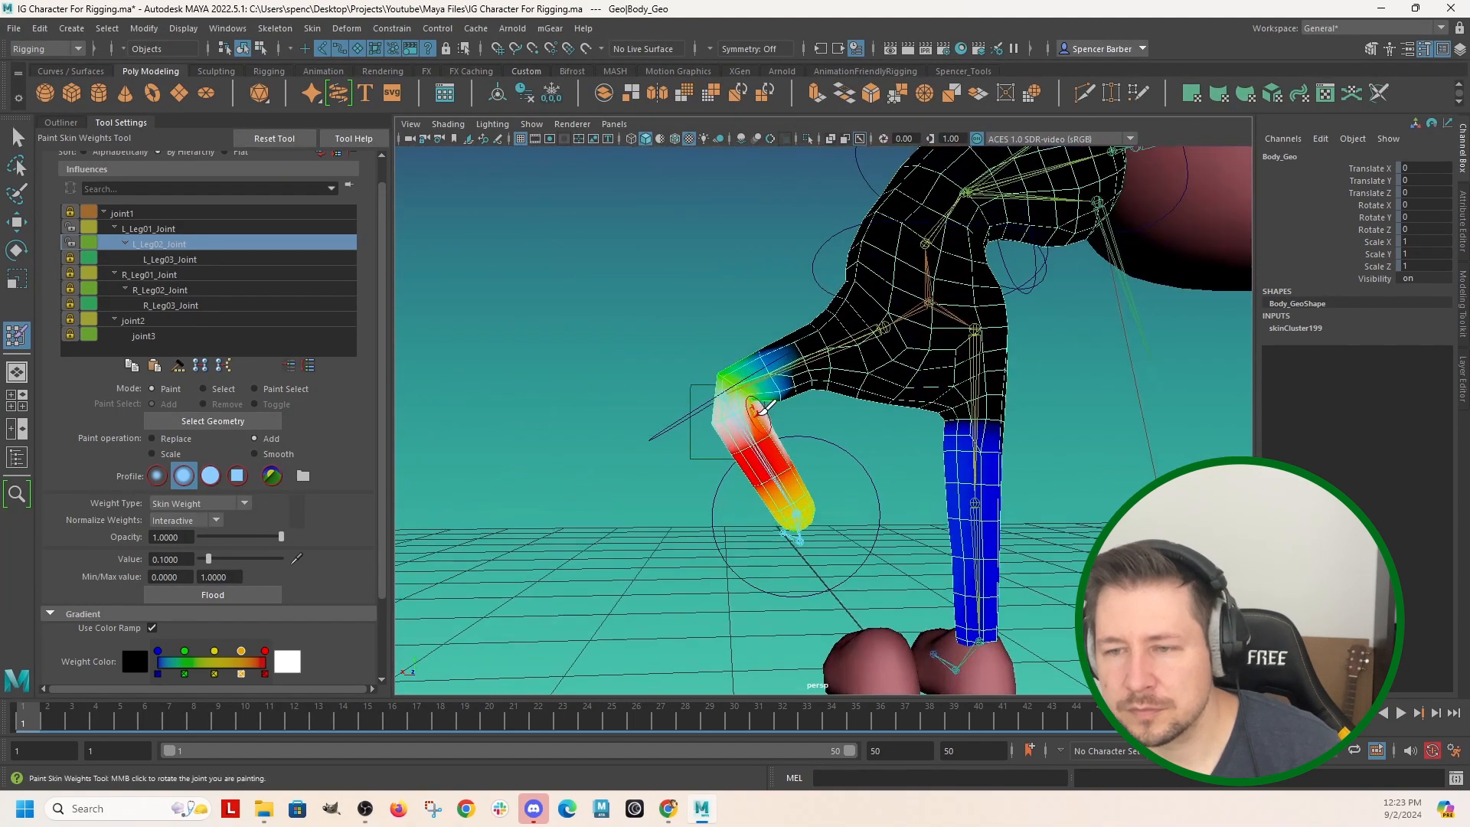
pyautogui.moveTo(747, 410)
pyautogui.mouseDown()
pyautogui.moveTo(739, 398)
pyautogui.moveTo(727, 415)
pyautogui.moveTo(721, 375)
pyautogui.moveTo(715, 388)
pyautogui.moveTo(739, 383)
pyautogui.moveTo(873, 443)
pyautogui.moveTo(994, 449)
pyautogui.mouseUp()
pyautogui.moveTo(850, 402); pyautogui.dragTo(856, 409)
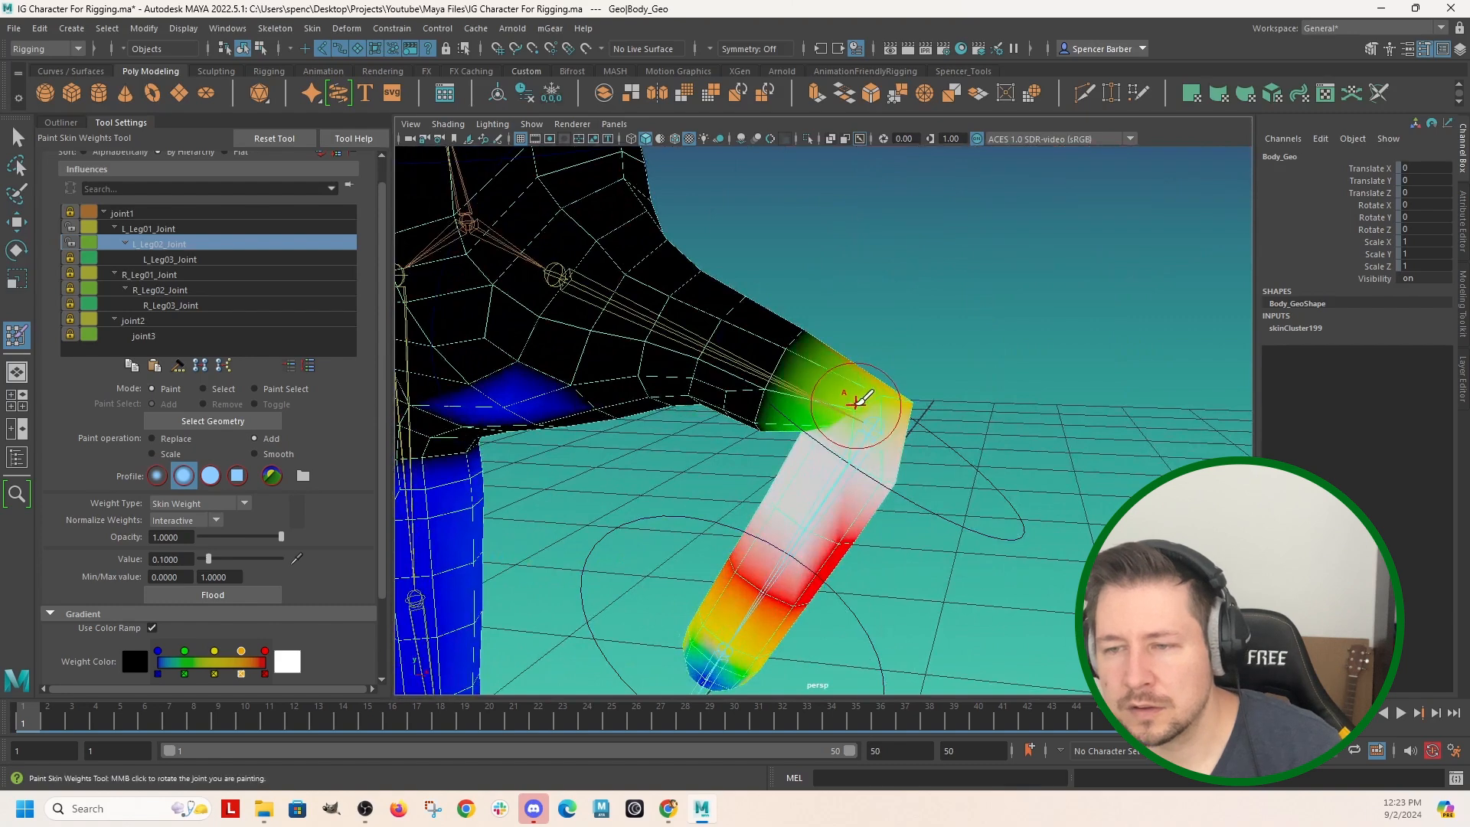
# Paint added L_Leg01_Joint weight around the left knee, and display L_Leg02_Joint's weights for comparison.
pyautogui.click(149, 229)
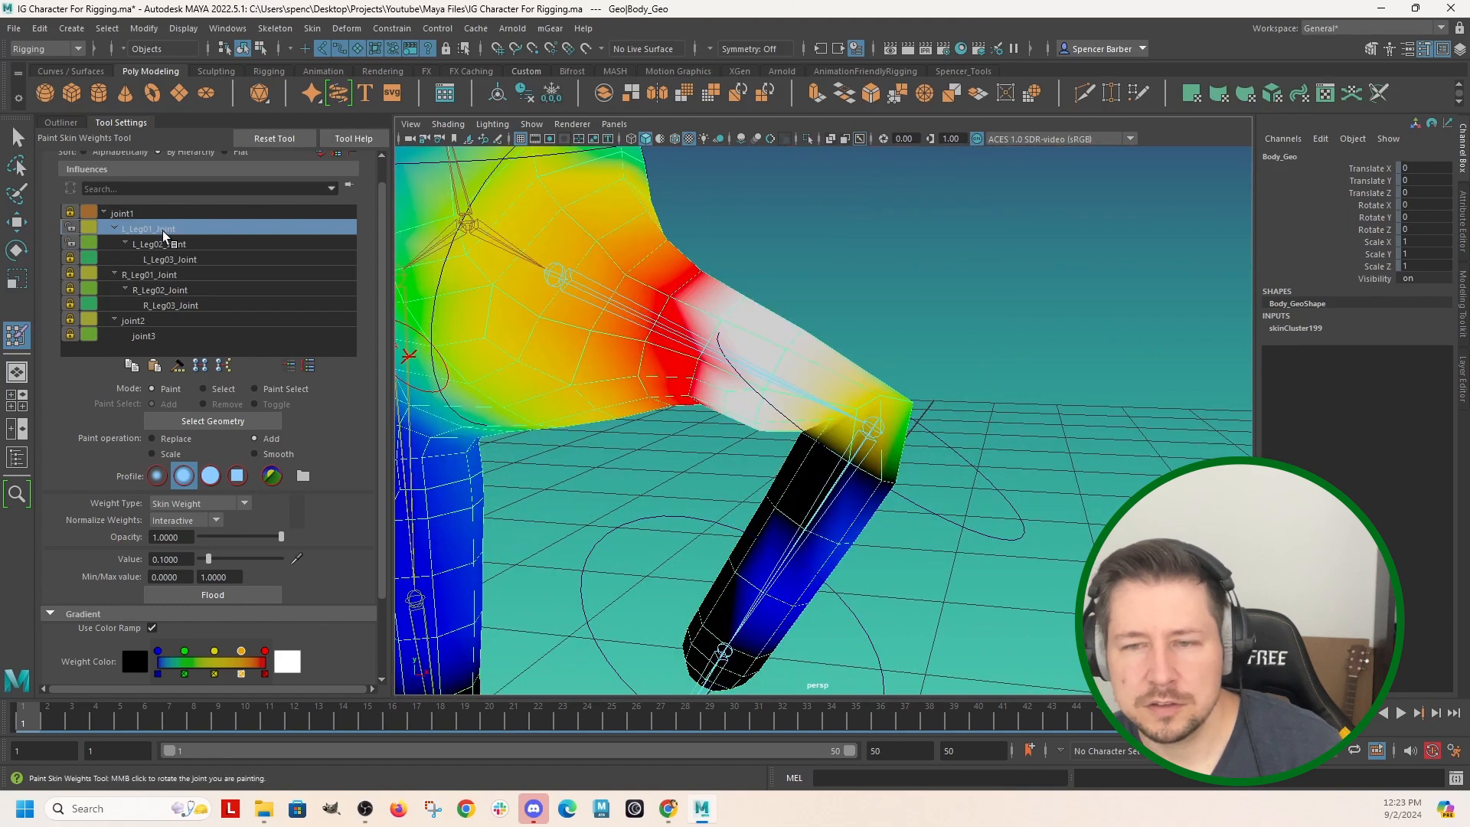
pyautogui.click(814, 411)
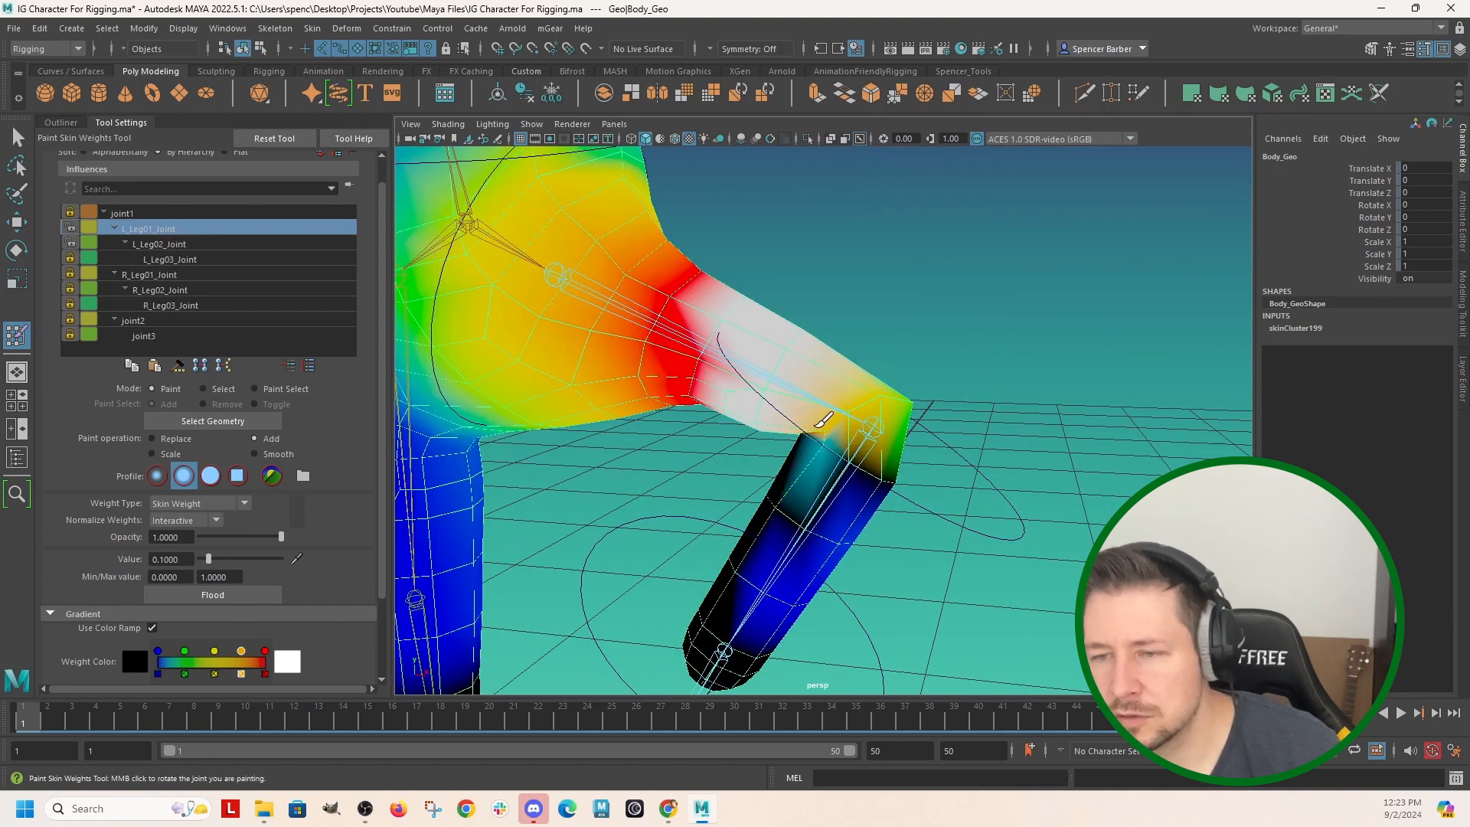
pyautogui.moveTo(854, 417); pyautogui.dragTo(881, 416)
pyautogui.keyDown('alt'); pyautogui.moveTo(988, 409); pyautogui.dragTo(846, 429); pyautogui.keyUp('alt')
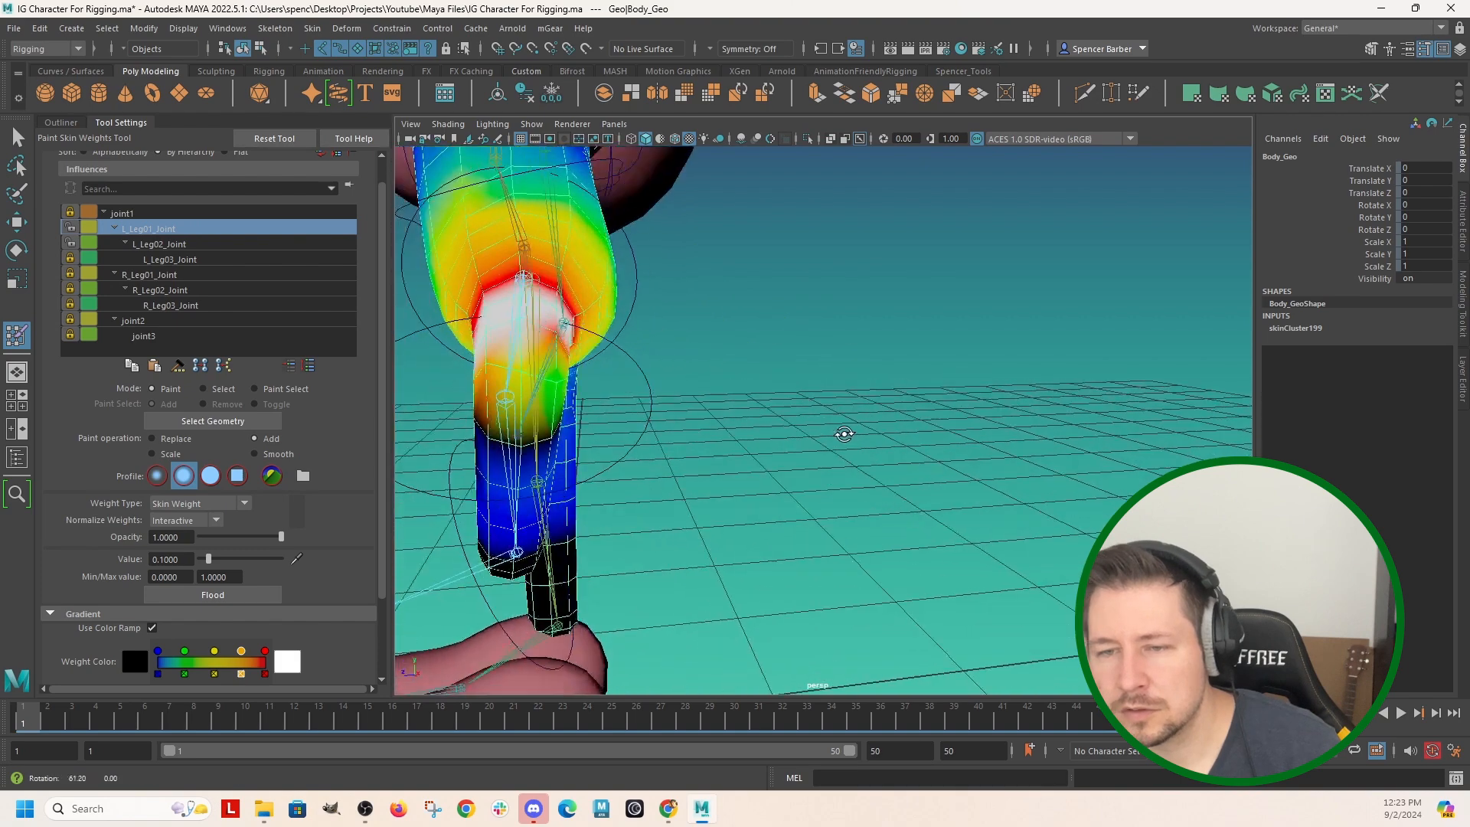
pyautogui.keyDown('alt'); pyautogui.moveTo(741, 434); pyautogui.dragTo(911, 429); pyautogui.keyUp('alt')
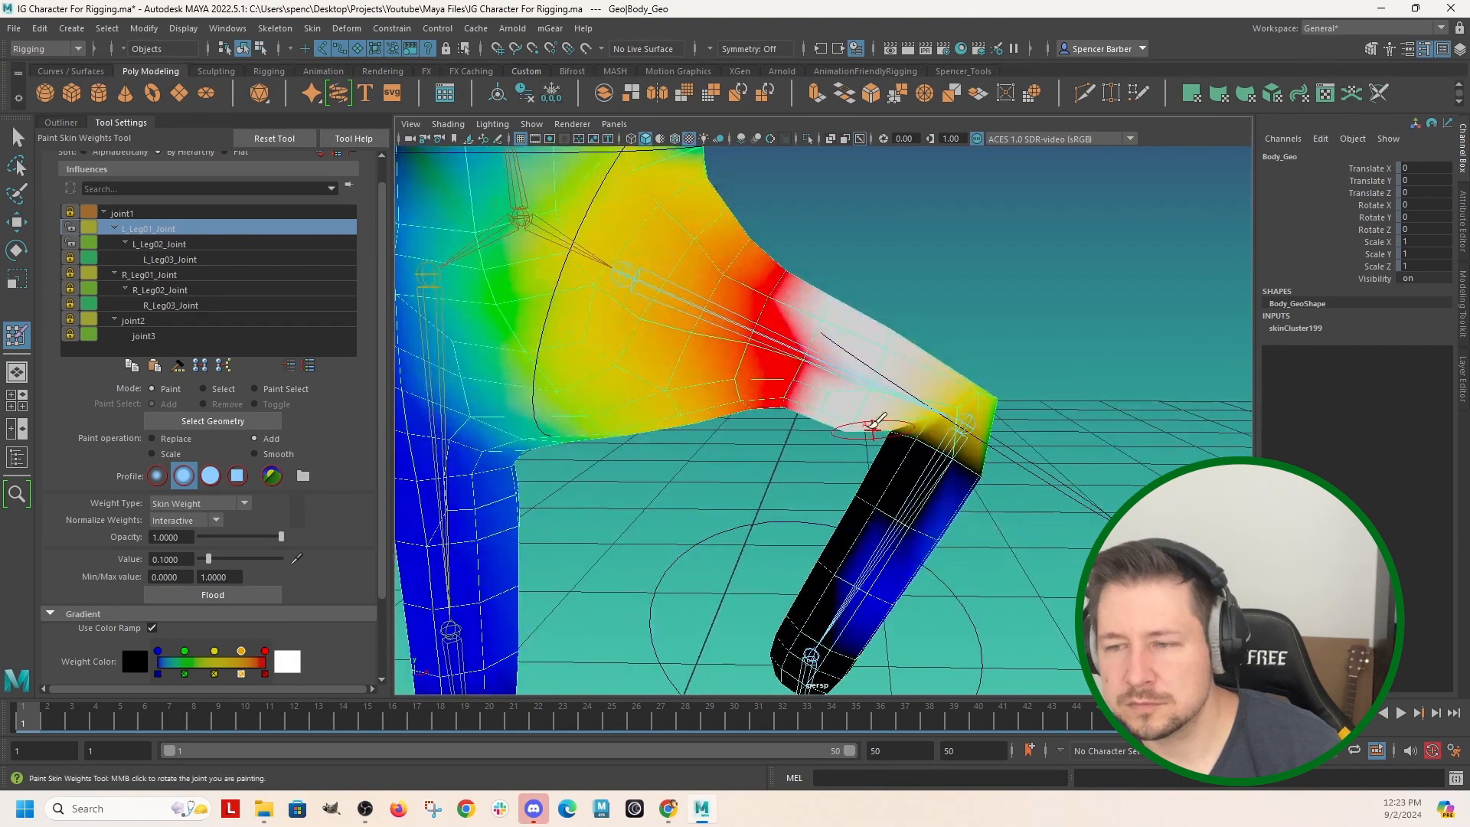
pyautogui.click(142, 245)
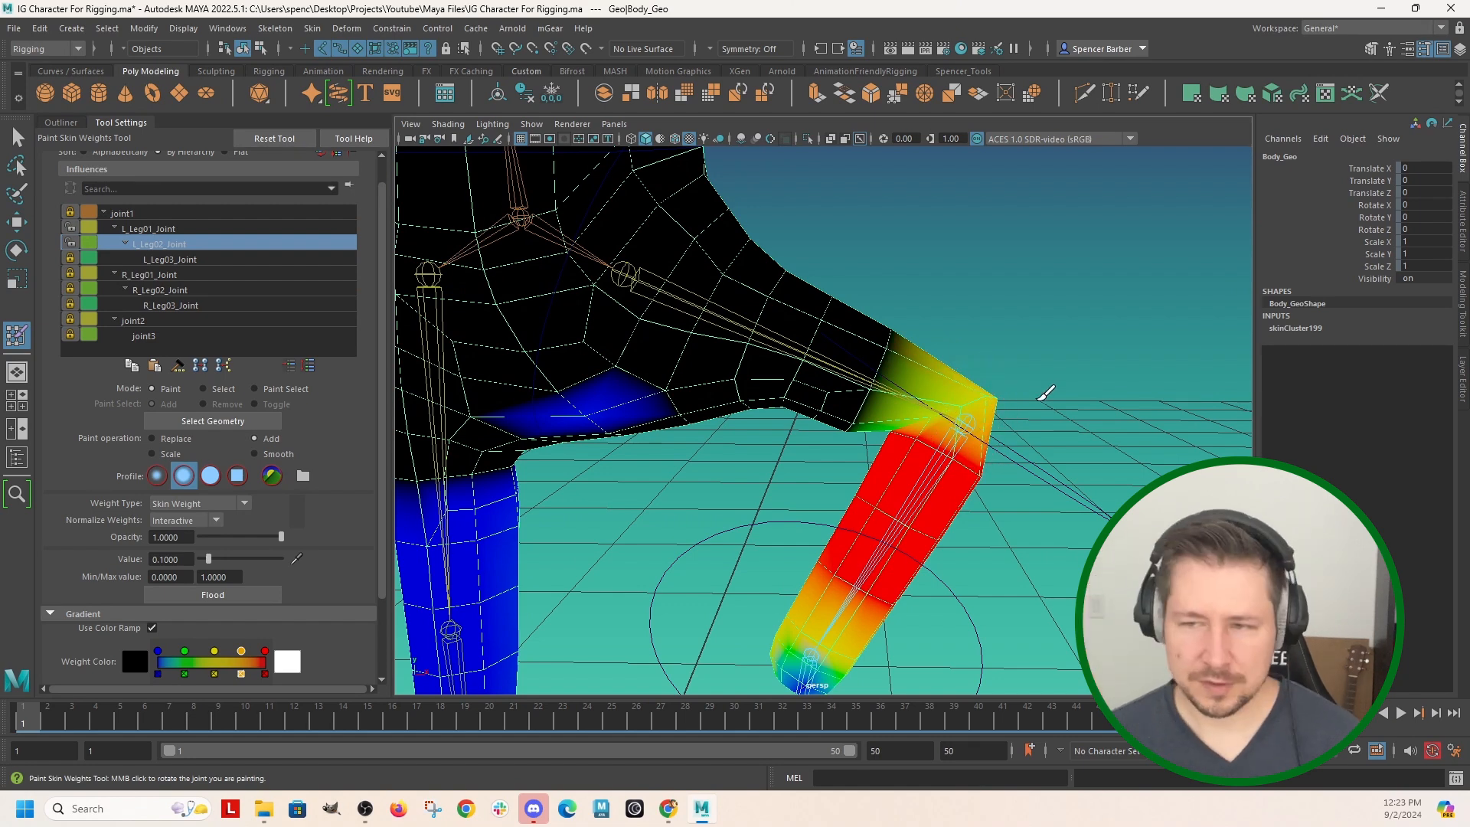
# Leave skin weight painting, return to object mode and deselect the body mesh with the whole posed character in view.
pyautogui.scroll(-3, 1046, 387)
pyautogui.press('q')
pyautogui.scroll(-1, 1058, 362)
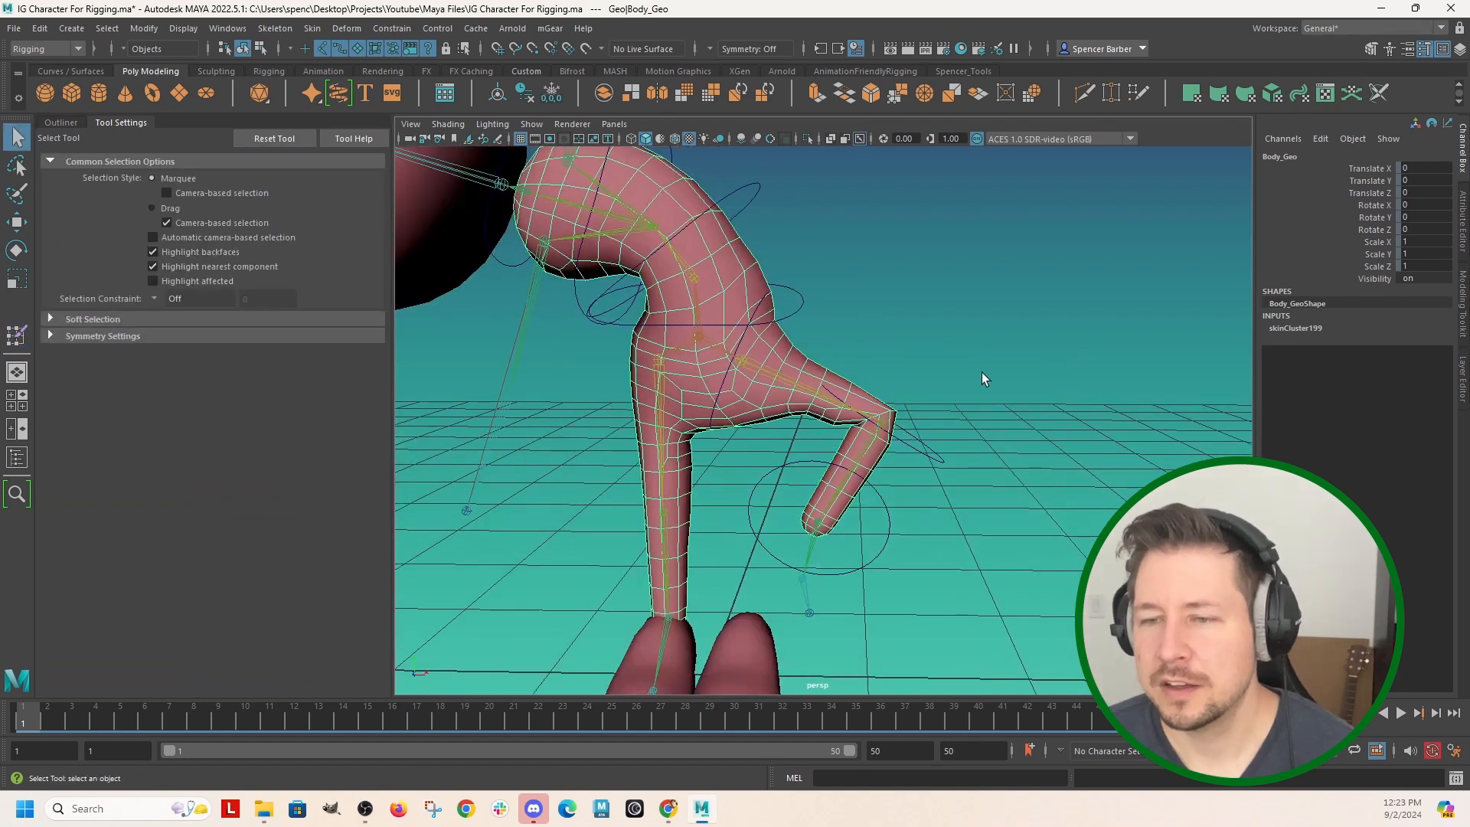
pyautogui.scroll(-2, 967, 395)
pyautogui.moveTo(856, 421); pyautogui.dragTo(883, 405, button='right')
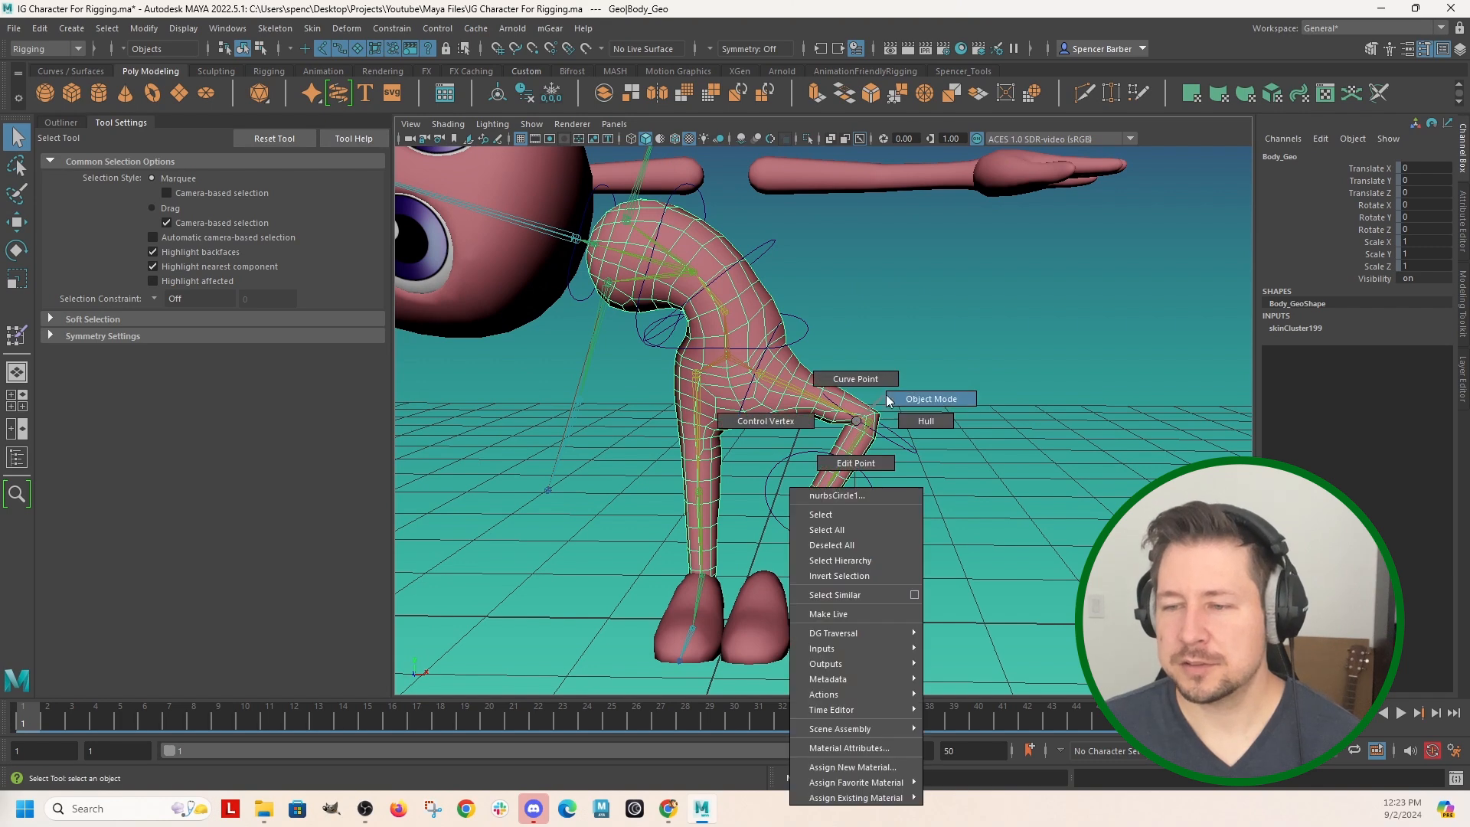
pyautogui.click(902, 401)
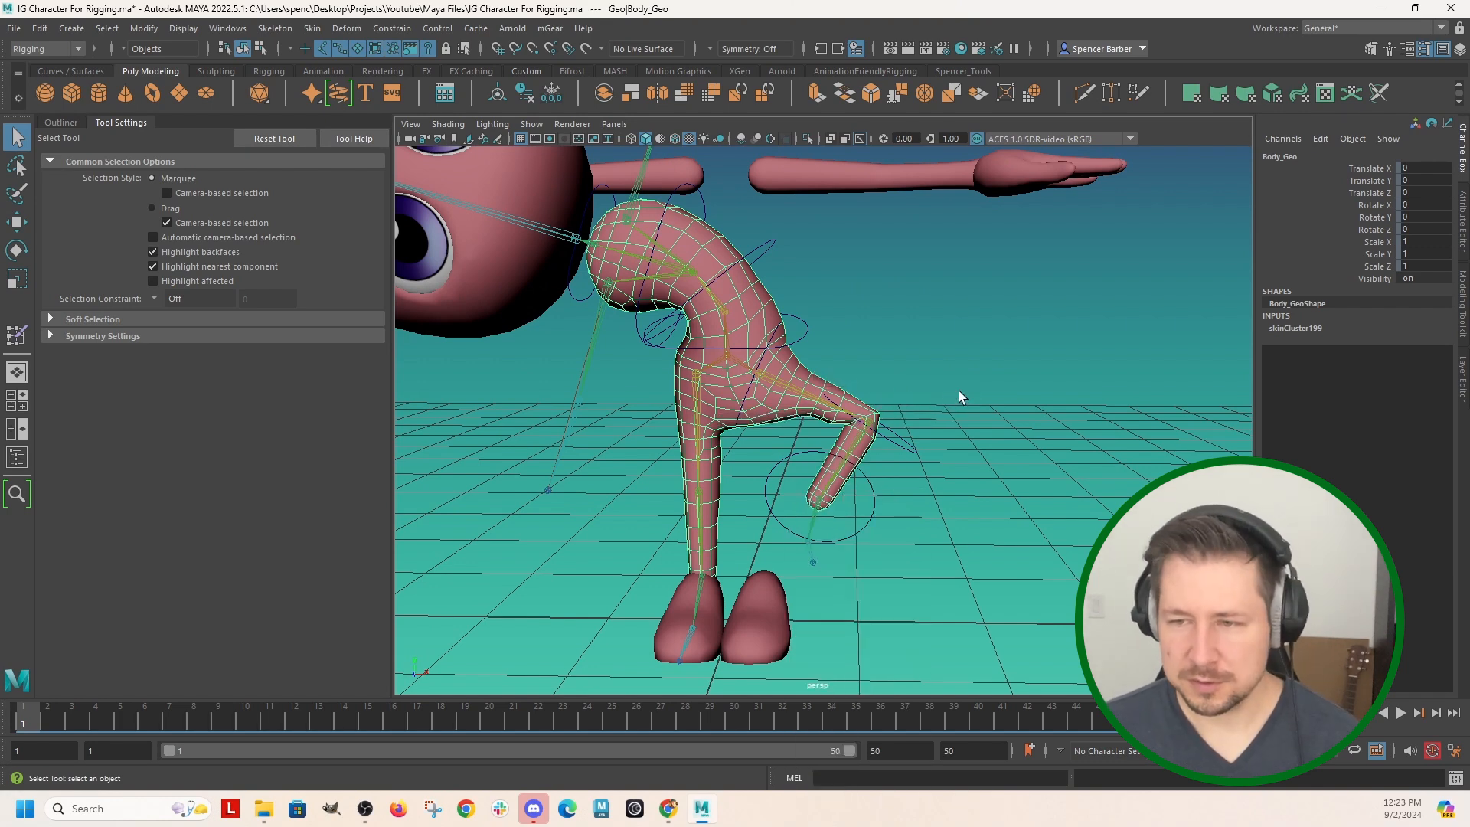
pyautogui.scroll(-3, 924, 353)
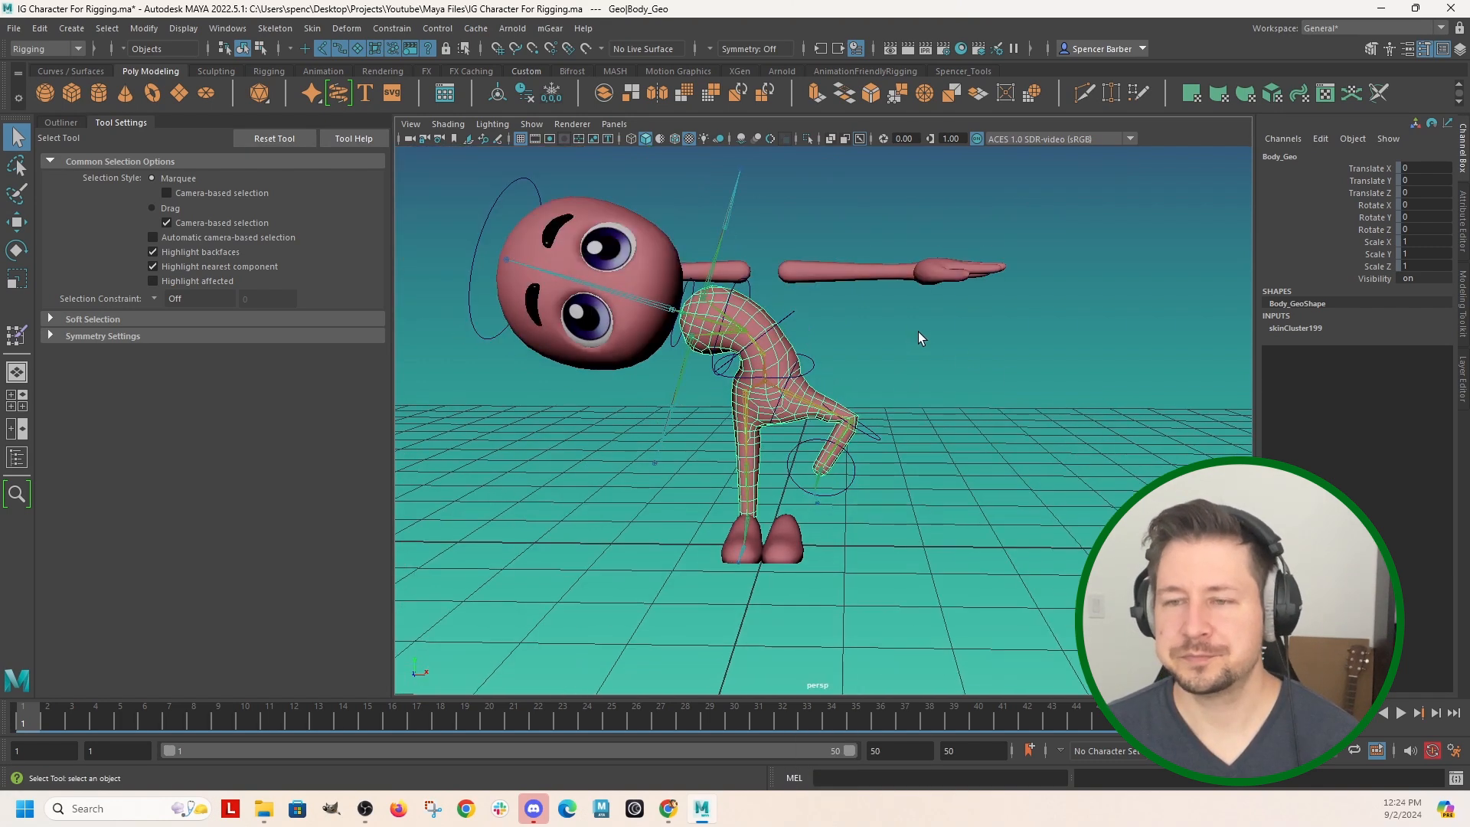
pyautogui.click(787, 435)
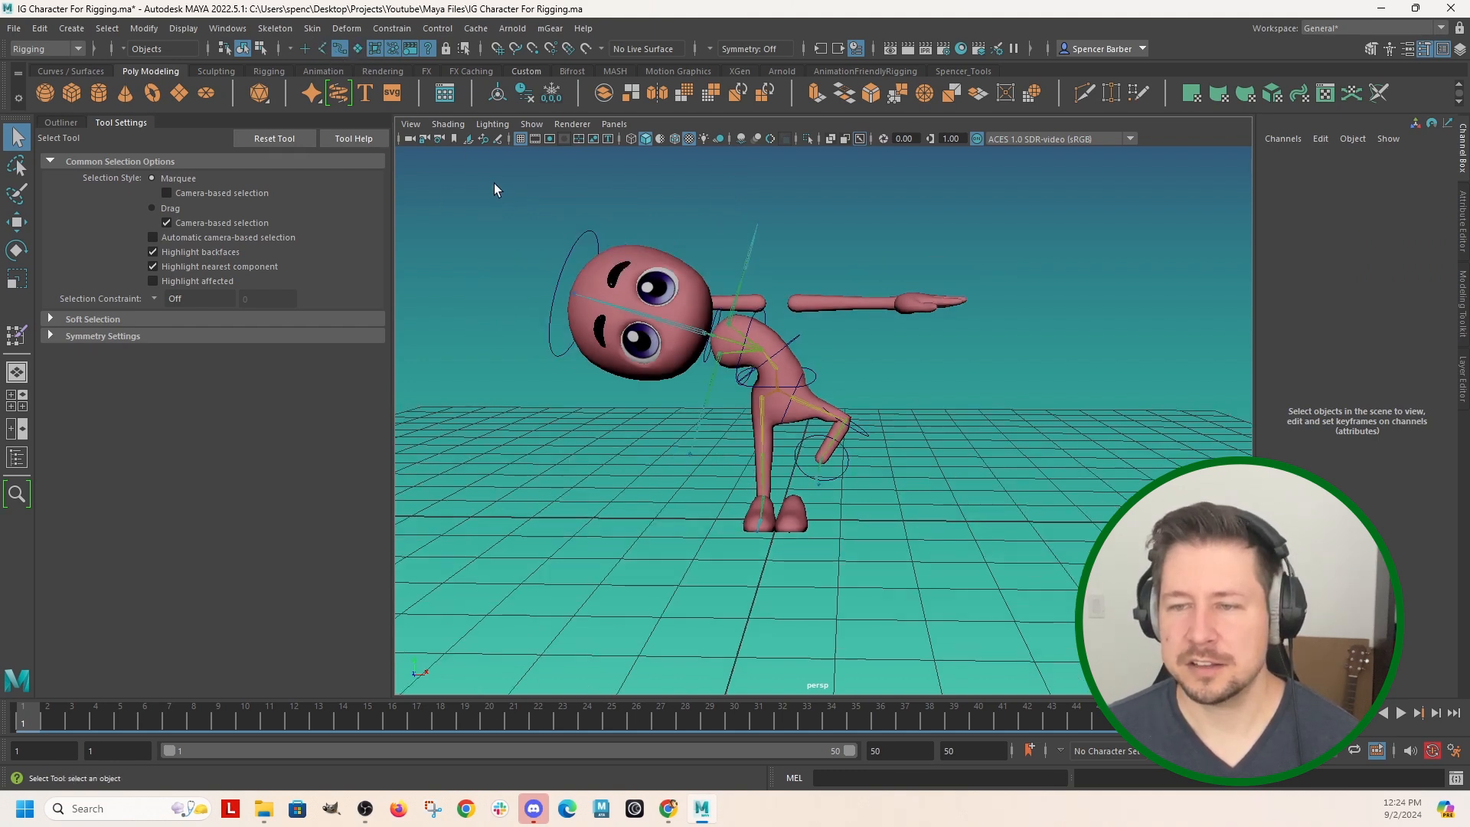
# Select all the character's control curves and set their Translate and Rotate X, Y and Z values to 0.
pyautogui.moveTo(494, 182); pyautogui.dragTo(1025, 622)
pyautogui.rightClick(1302, 305)
pyautogui.click(1243, 353)
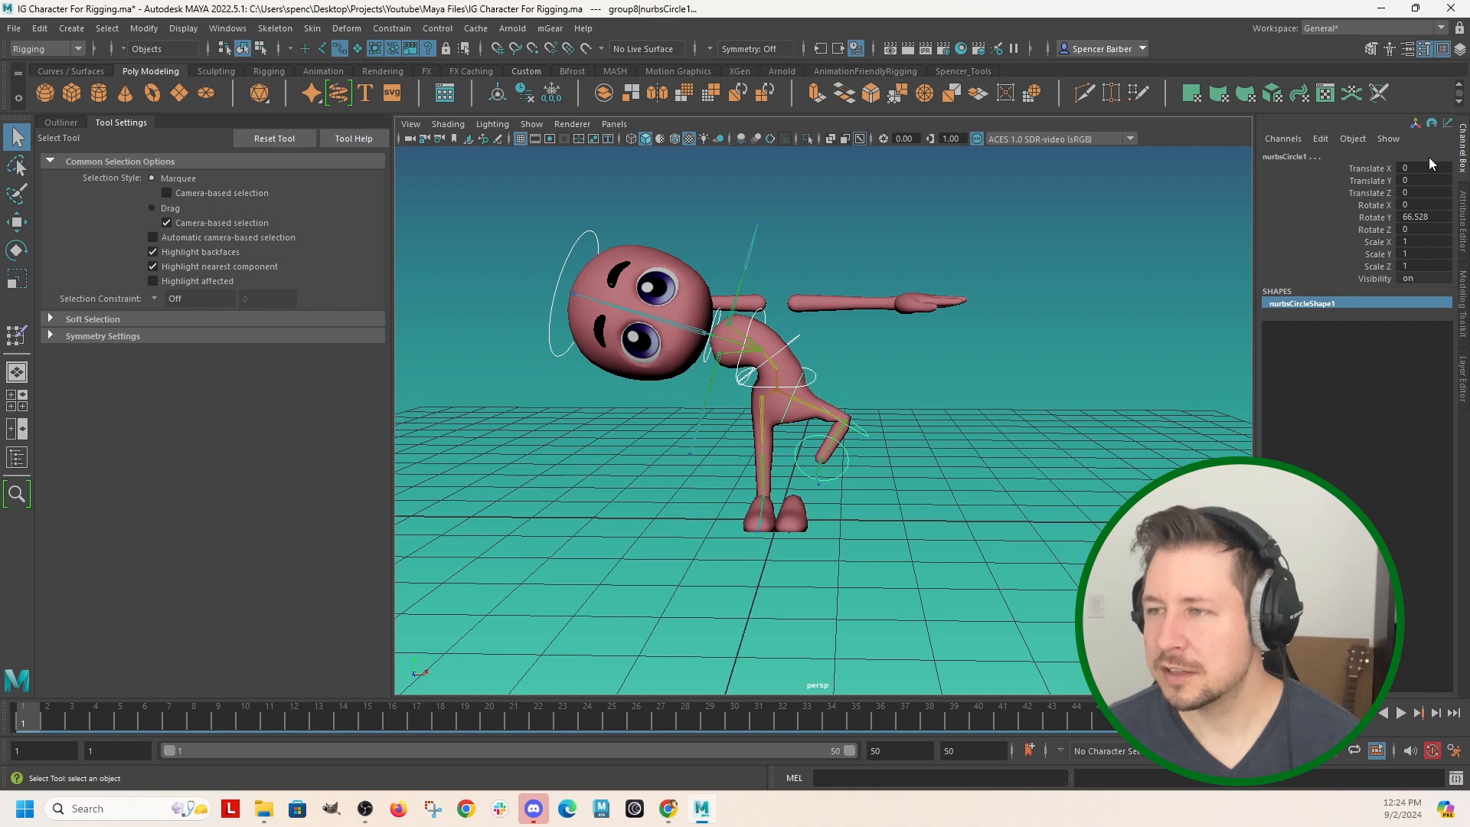
pyautogui.moveTo(1410, 167); pyautogui.dragTo(1421, 227)
pyautogui.write('0')
pyautogui.press('Return')
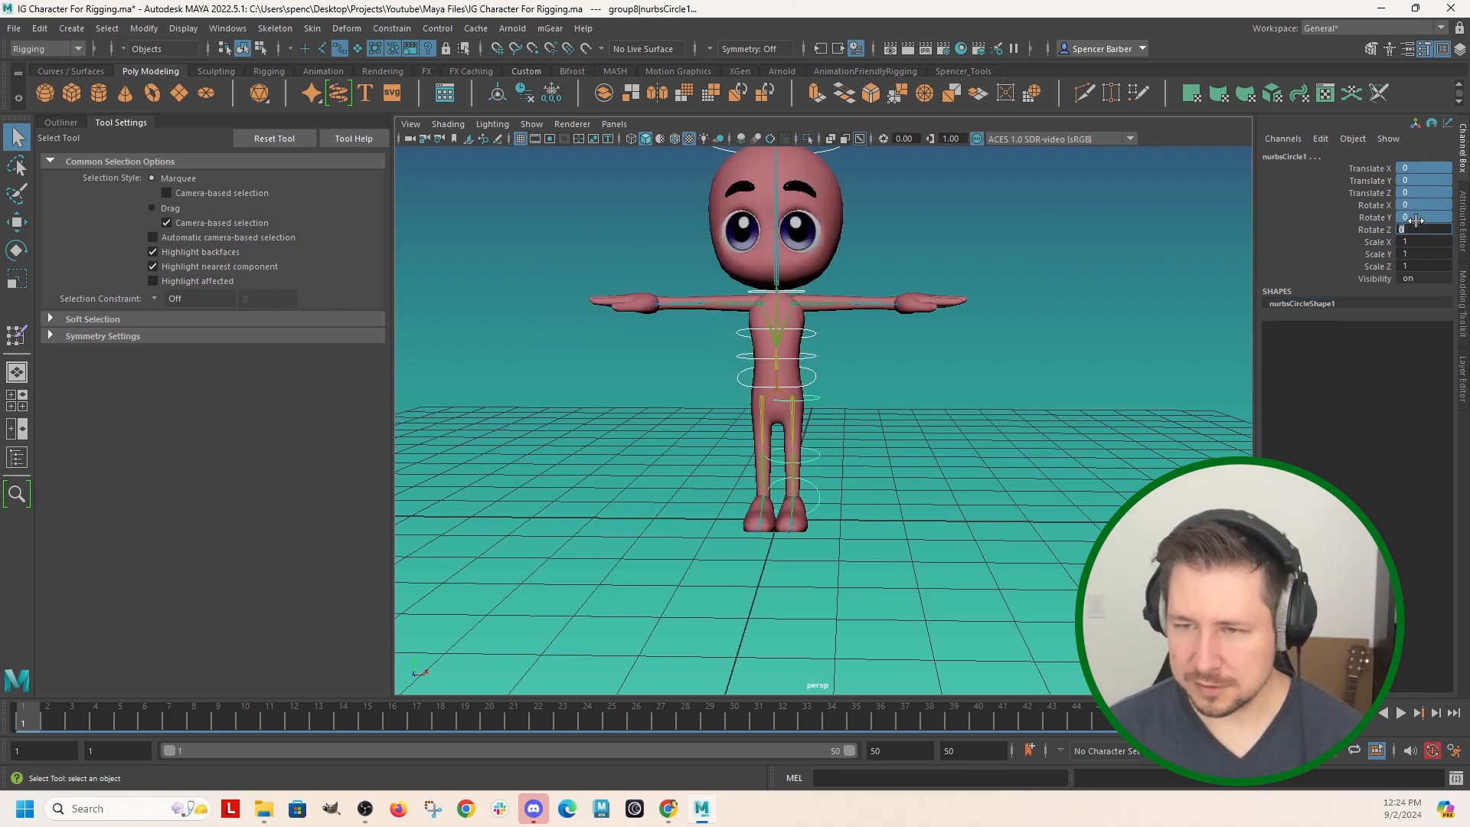
pyautogui.keyDown('alt'); pyautogui.moveTo(1053, 286); pyautogui.dragTo(949, 397); pyautogui.keyUp('alt')
pyautogui.scroll(-2, 949, 398)
pyautogui.keyDown('alt'); pyautogui.moveTo(950, 397); pyautogui.dragTo(992, 467, button='middle'); pyautogui.keyUp('alt')
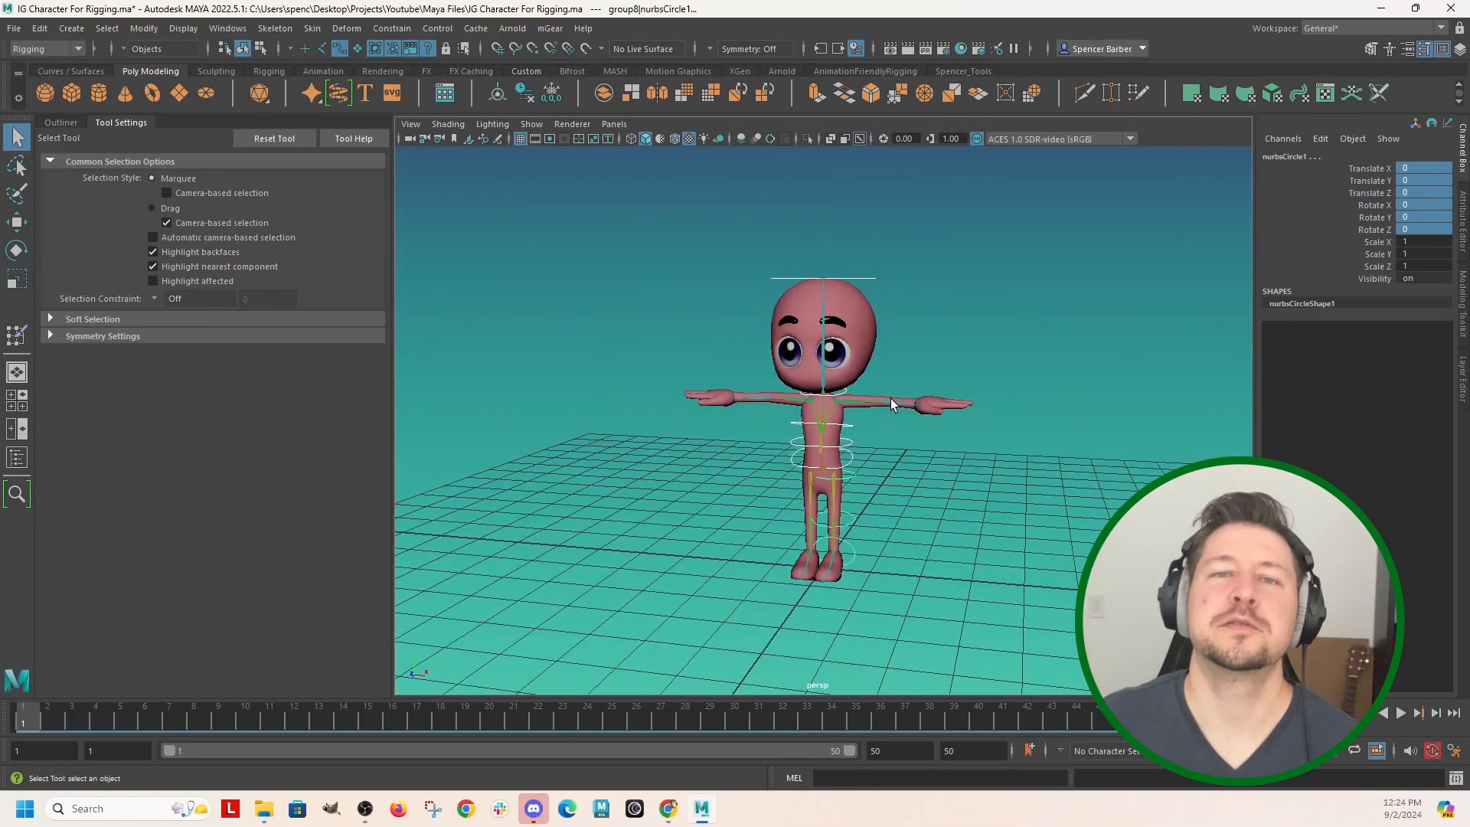
pyautogui.keyDown('alt'); pyautogui.moveTo(905, 353); pyautogui.dragTo(817, 429); pyautogui.keyUp('alt')
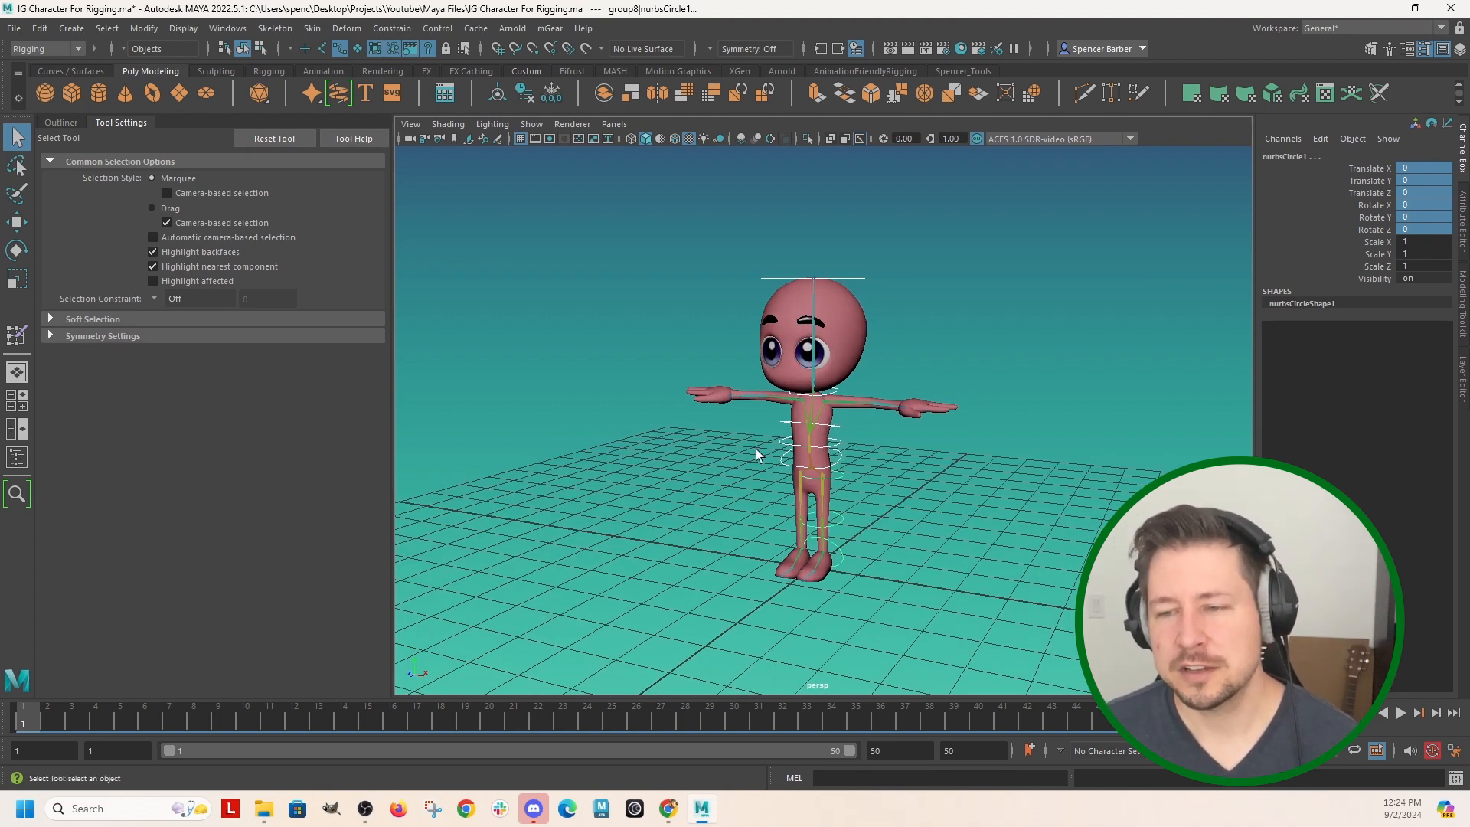
pyautogui.keyDown('alt'); pyautogui.moveTo(708, 460); pyautogui.dragTo(699, 456); pyautogui.keyUp('alt')
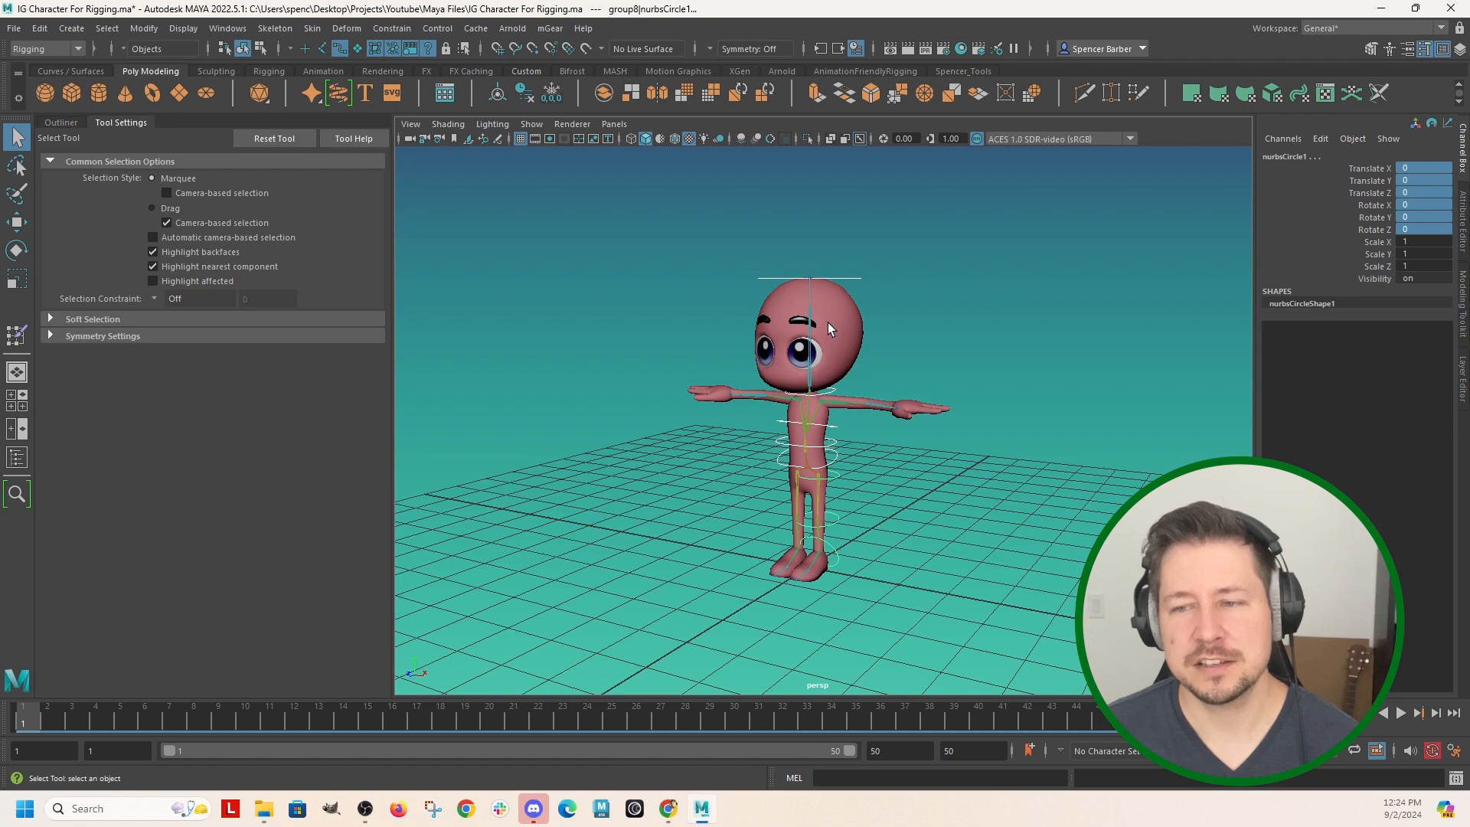
pyautogui.keyDown('alt'); pyautogui.moveTo(851, 446); pyautogui.dragTo(831, 471); pyautogui.keyUp('alt')
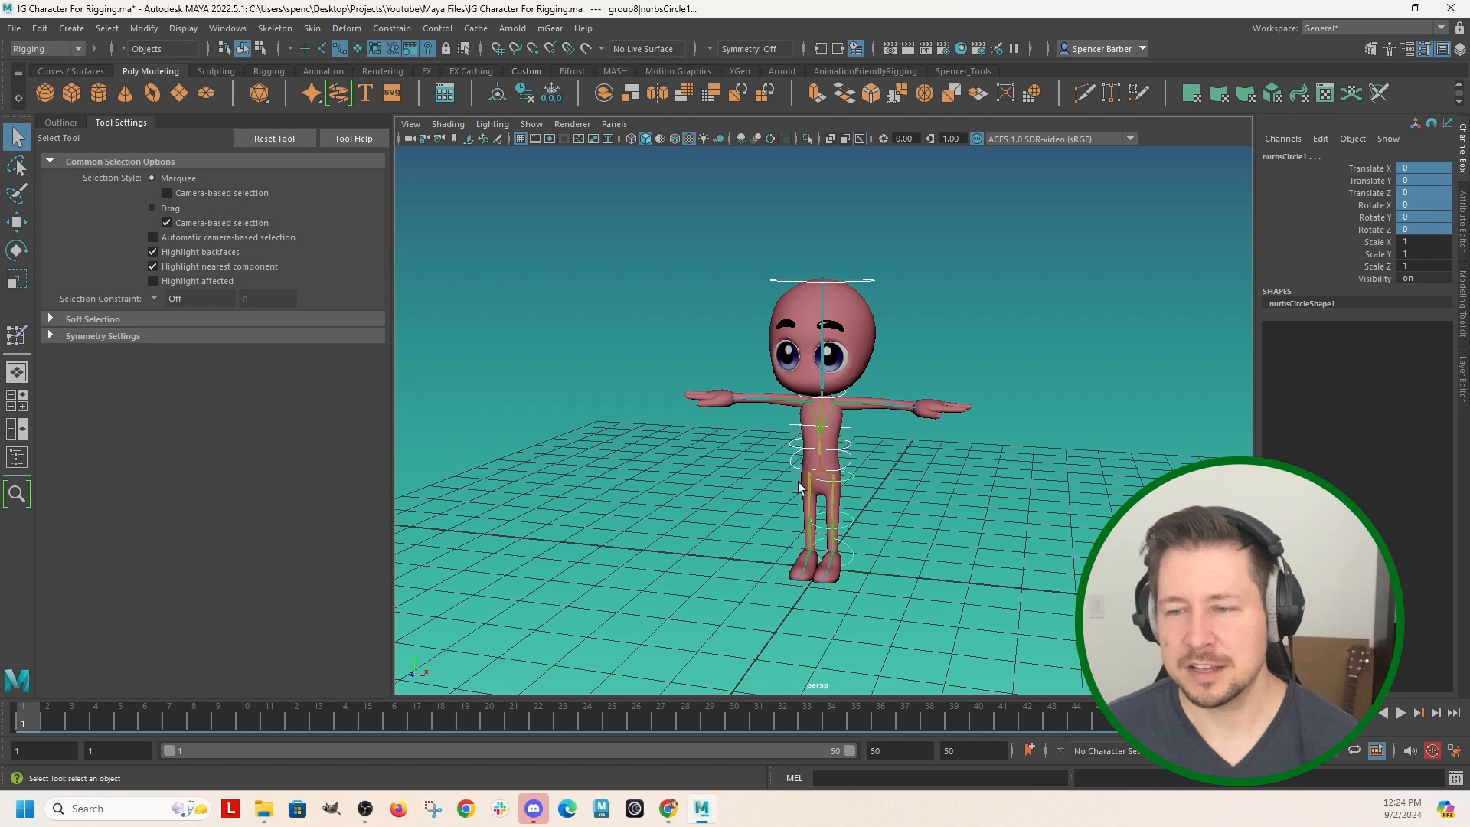
pyautogui.keyDown('alt'); pyautogui.moveTo(750, 511); pyautogui.dragTo(648, 468); pyautogui.keyUp('alt')
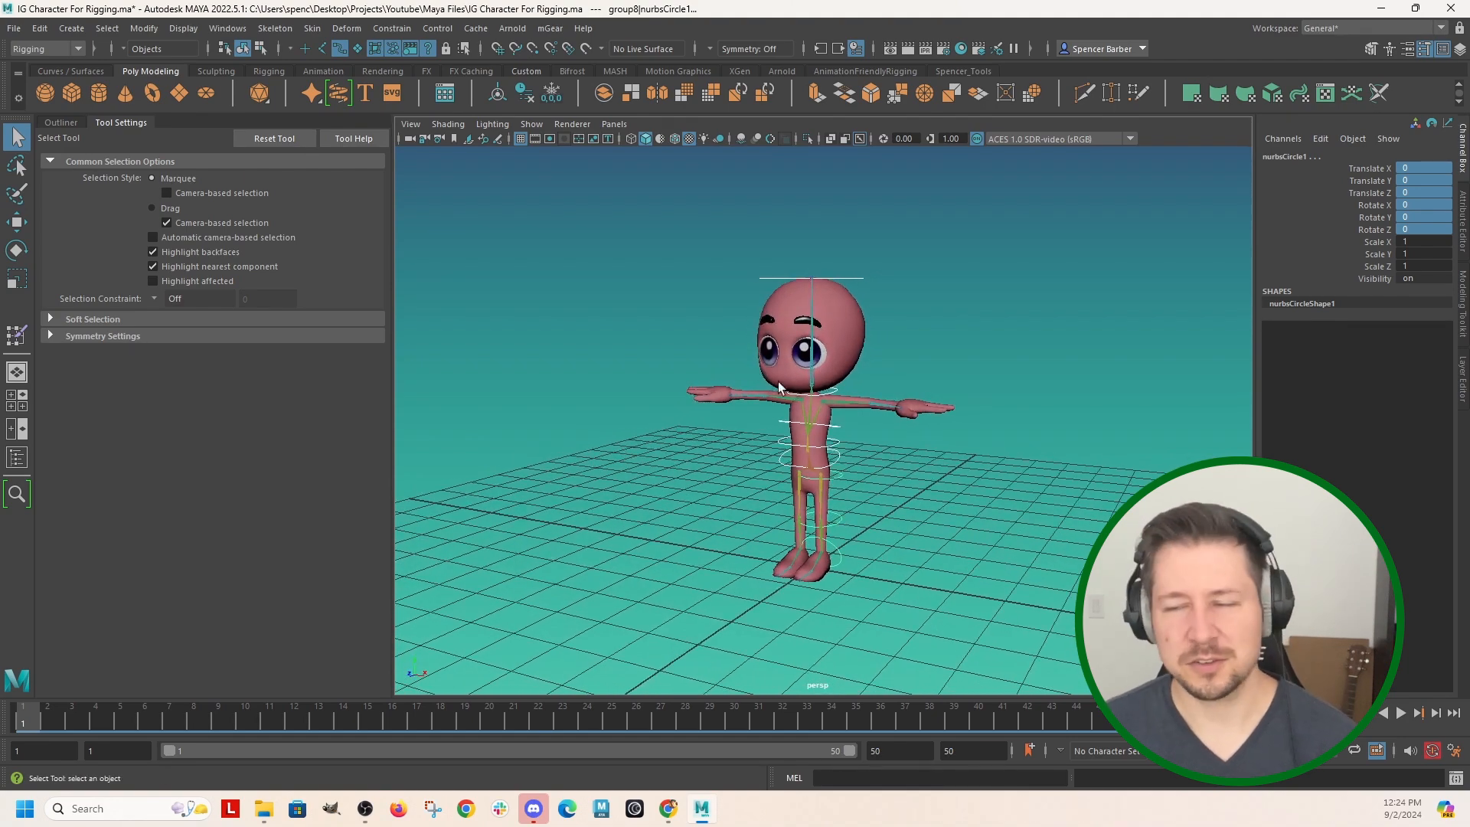
pyautogui.keyDown('alt'); pyautogui.moveTo(800, 466); pyautogui.dragTo(715, 452); pyautogui.keyUp('alt')
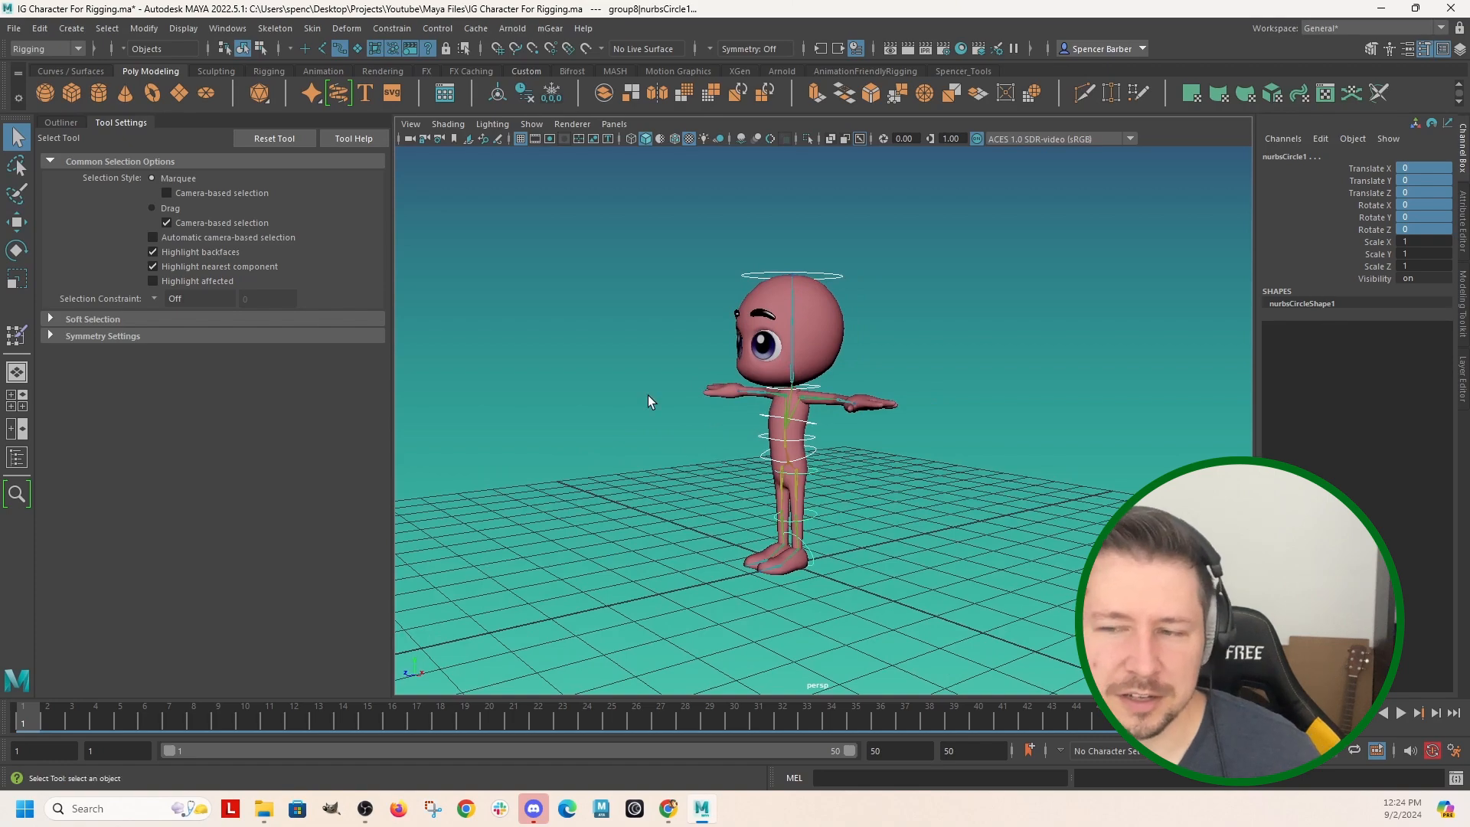
pyautogui.keyDown('alt'); pyautogui.moveTo(664, 400); pyautogui.dragTo(705, 415); pyautogui.keyUp('alt')
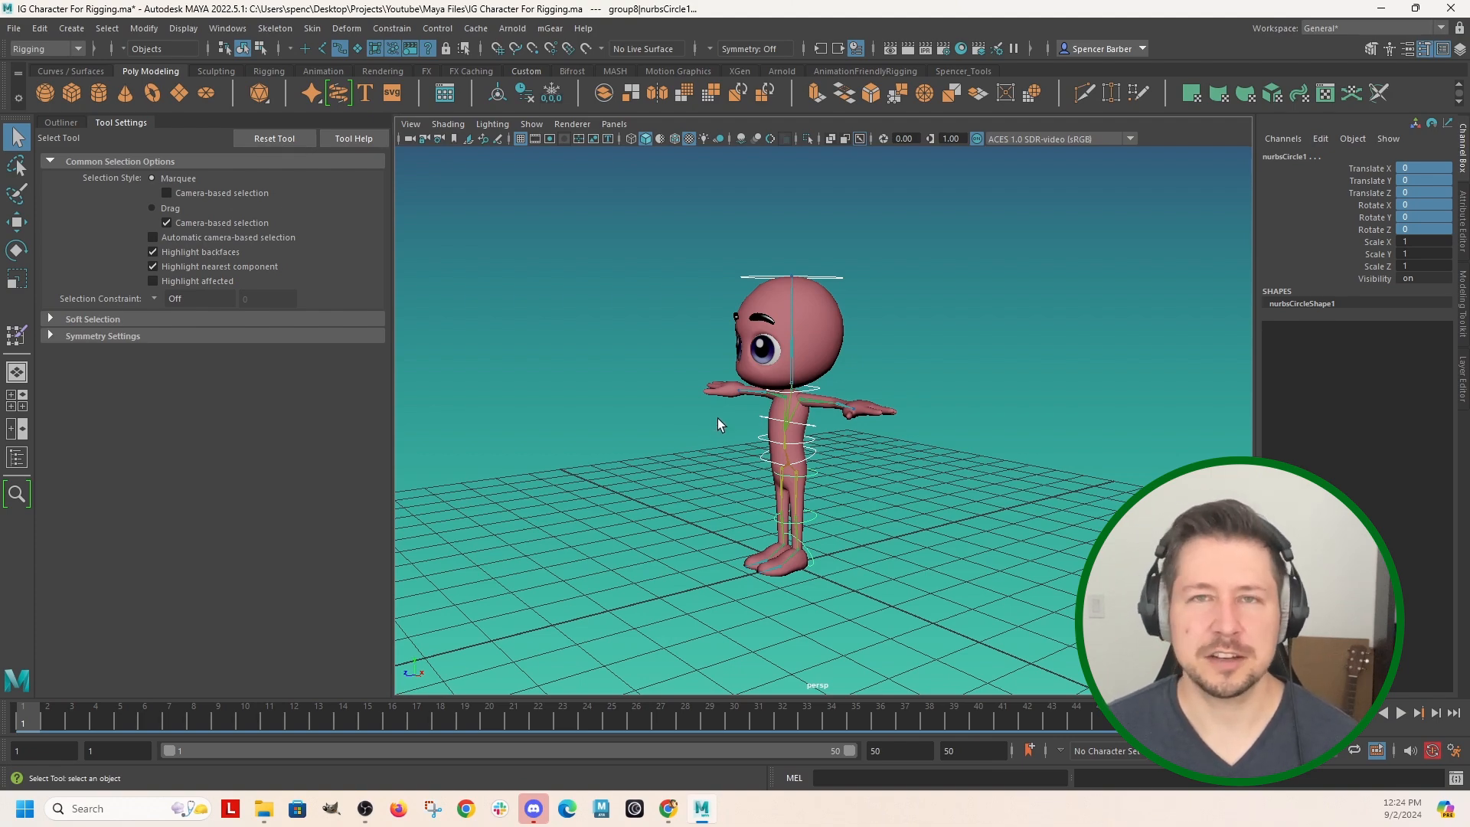
pyautogui.keyDown('alt'); pyautogui.moveTo(781, 436); pyautogui.dragTo(855, 437); pyautogui.keyUp('alt')
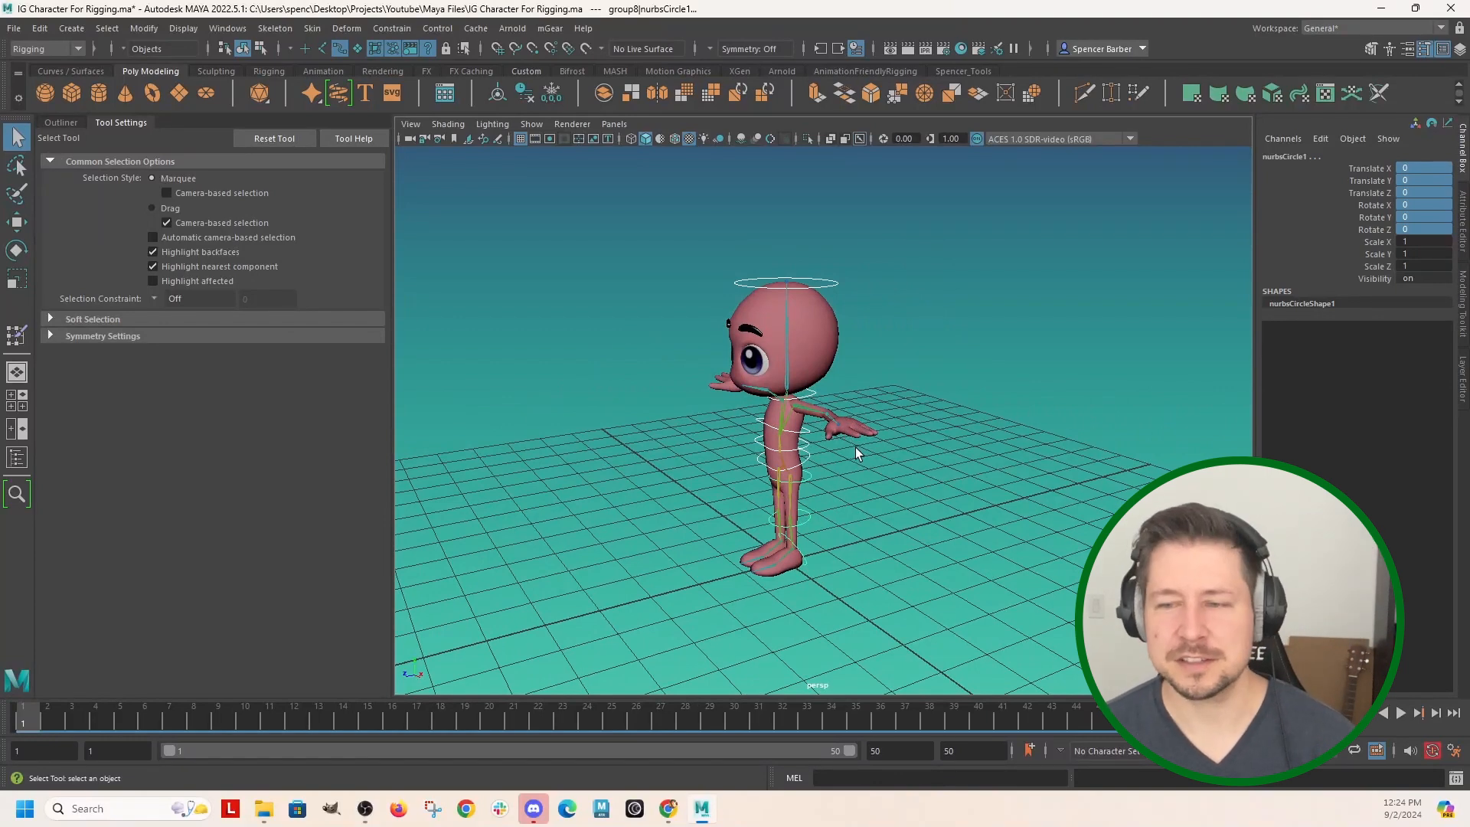
pyautogui.keyDown('alt'); pyautogui.moveTo(856, 447); pyautogui.dragTo(726, 353); pyautogui.keyUp('alt')
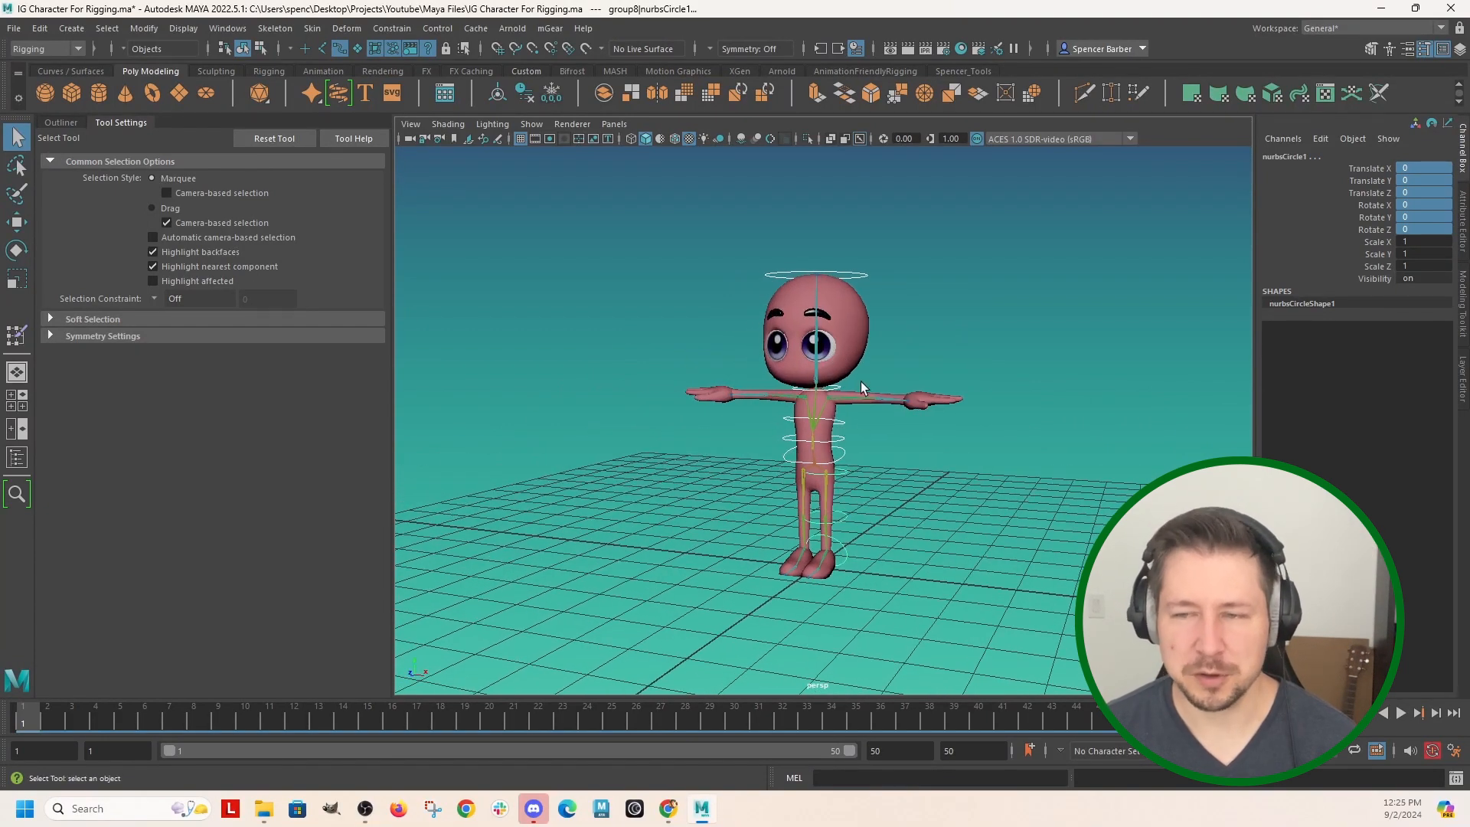